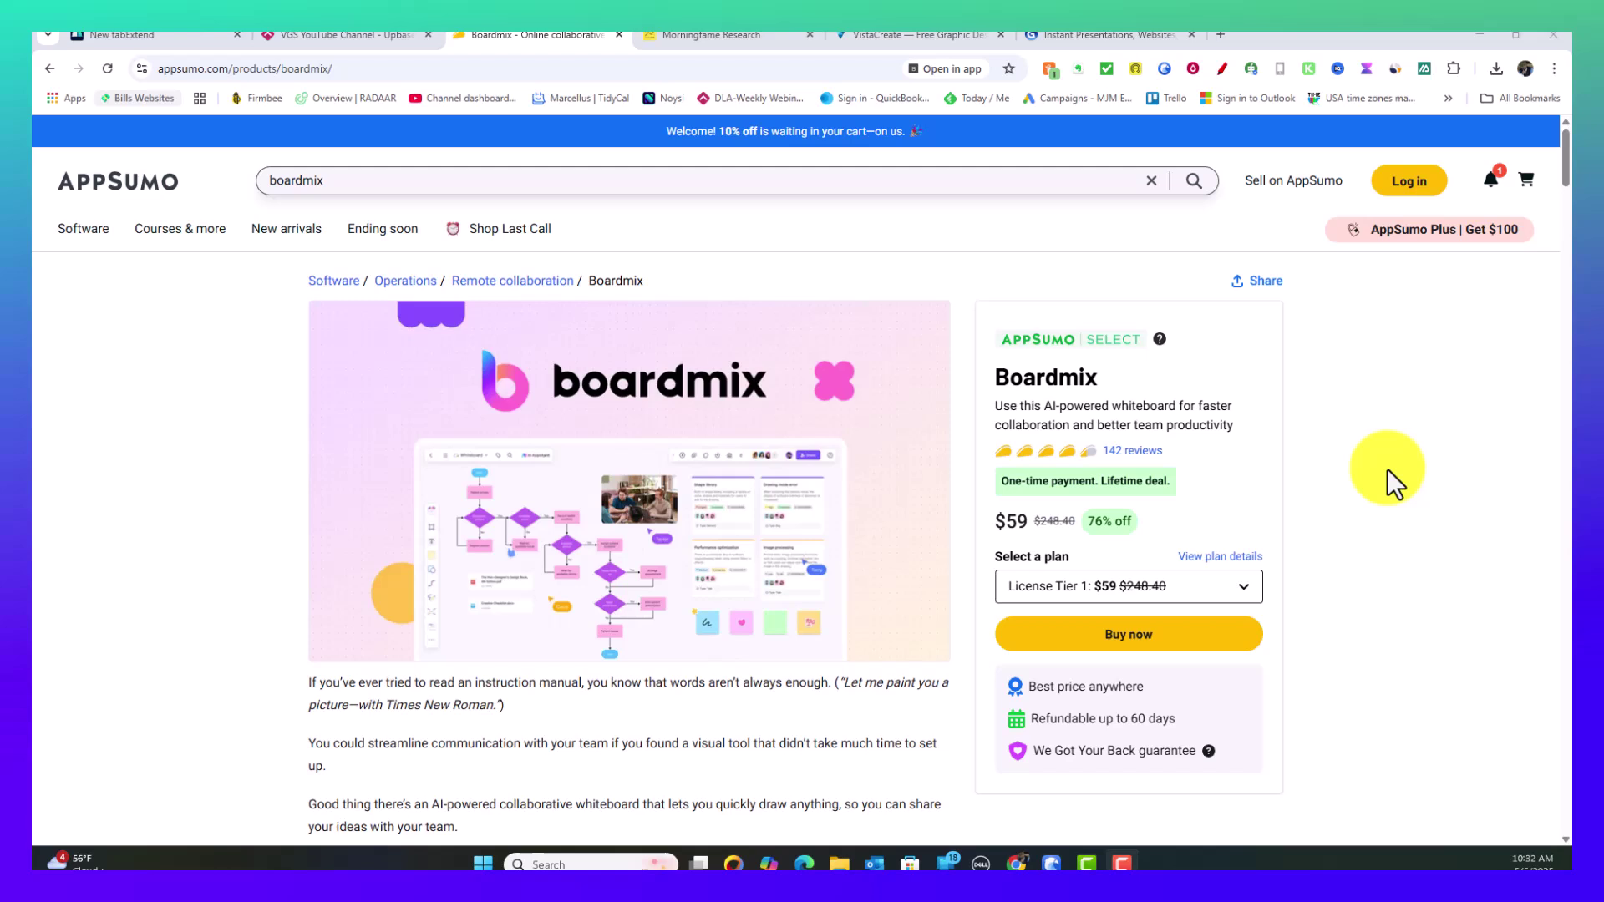
pyautogui.scroll(-1, 1387, 473)
pyautogui.scroll(-1, 1388, 480)
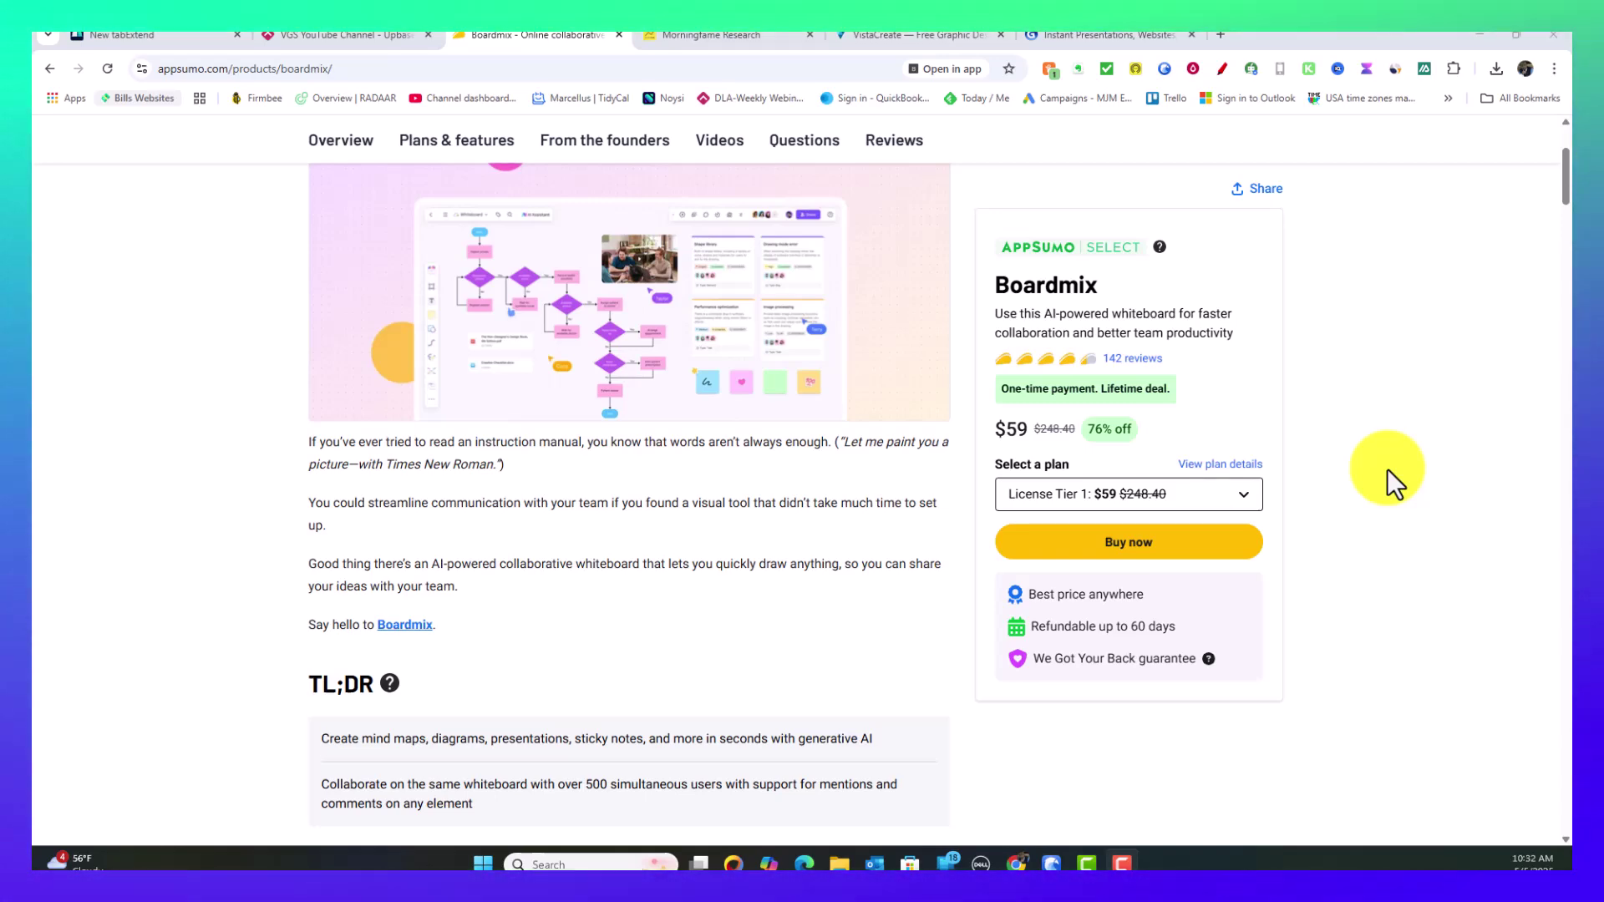
pyautogui.scroll(-1, 1387, 469)
pyautogui.scroll(-4, 1387, 469)
pyautogui.scroll(-2, 1387, 468)
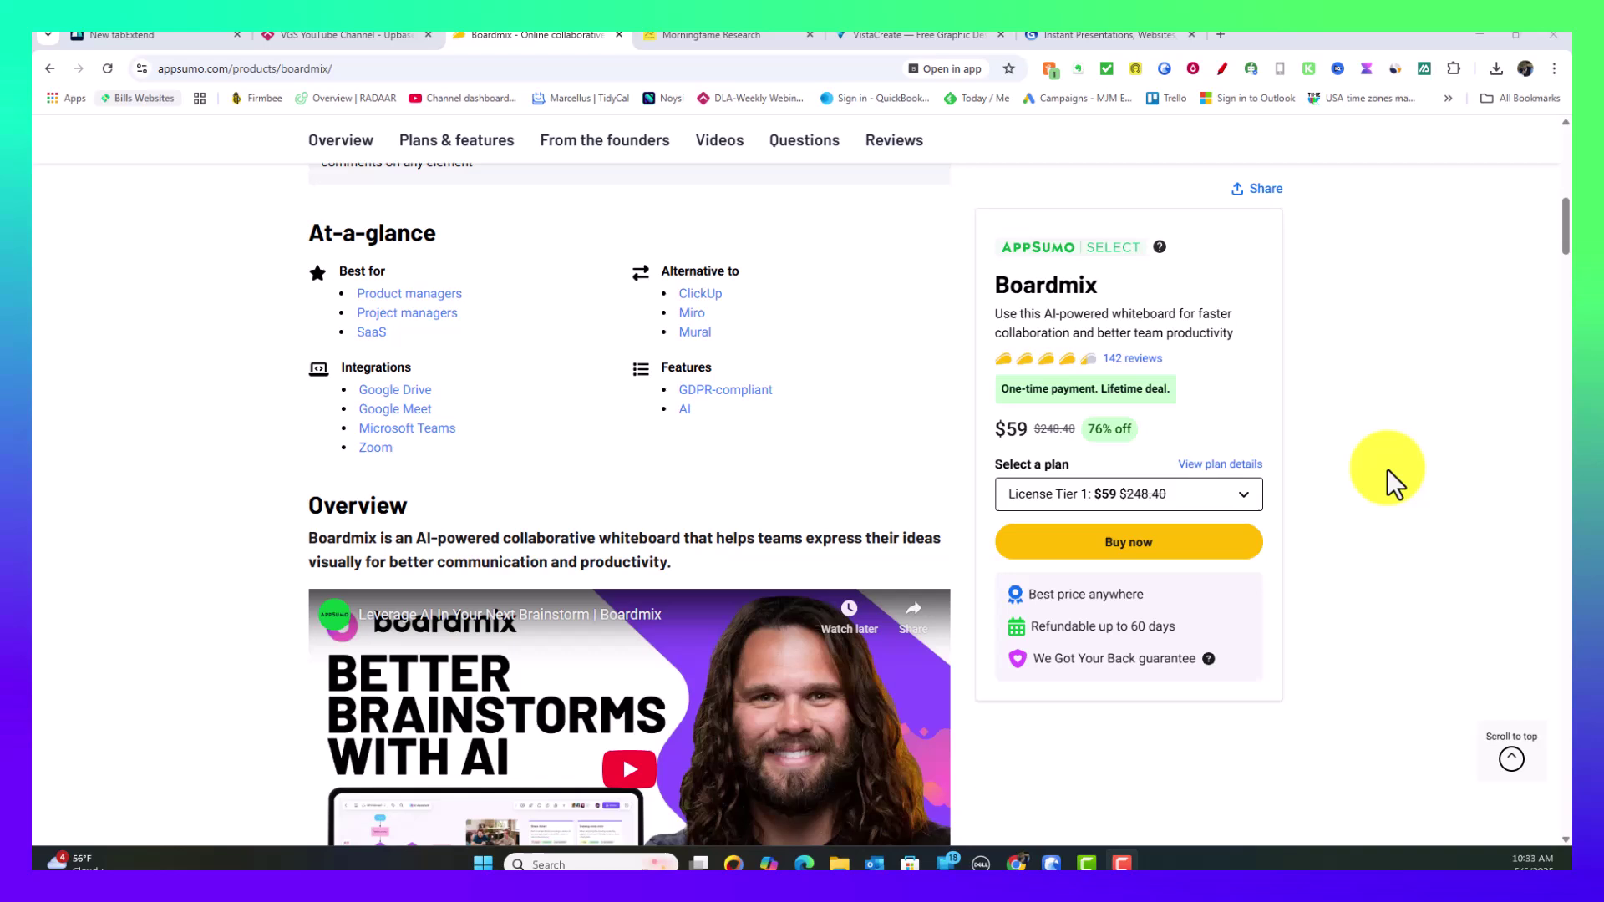
pyautogui.scroll(-1, 1388, 470)
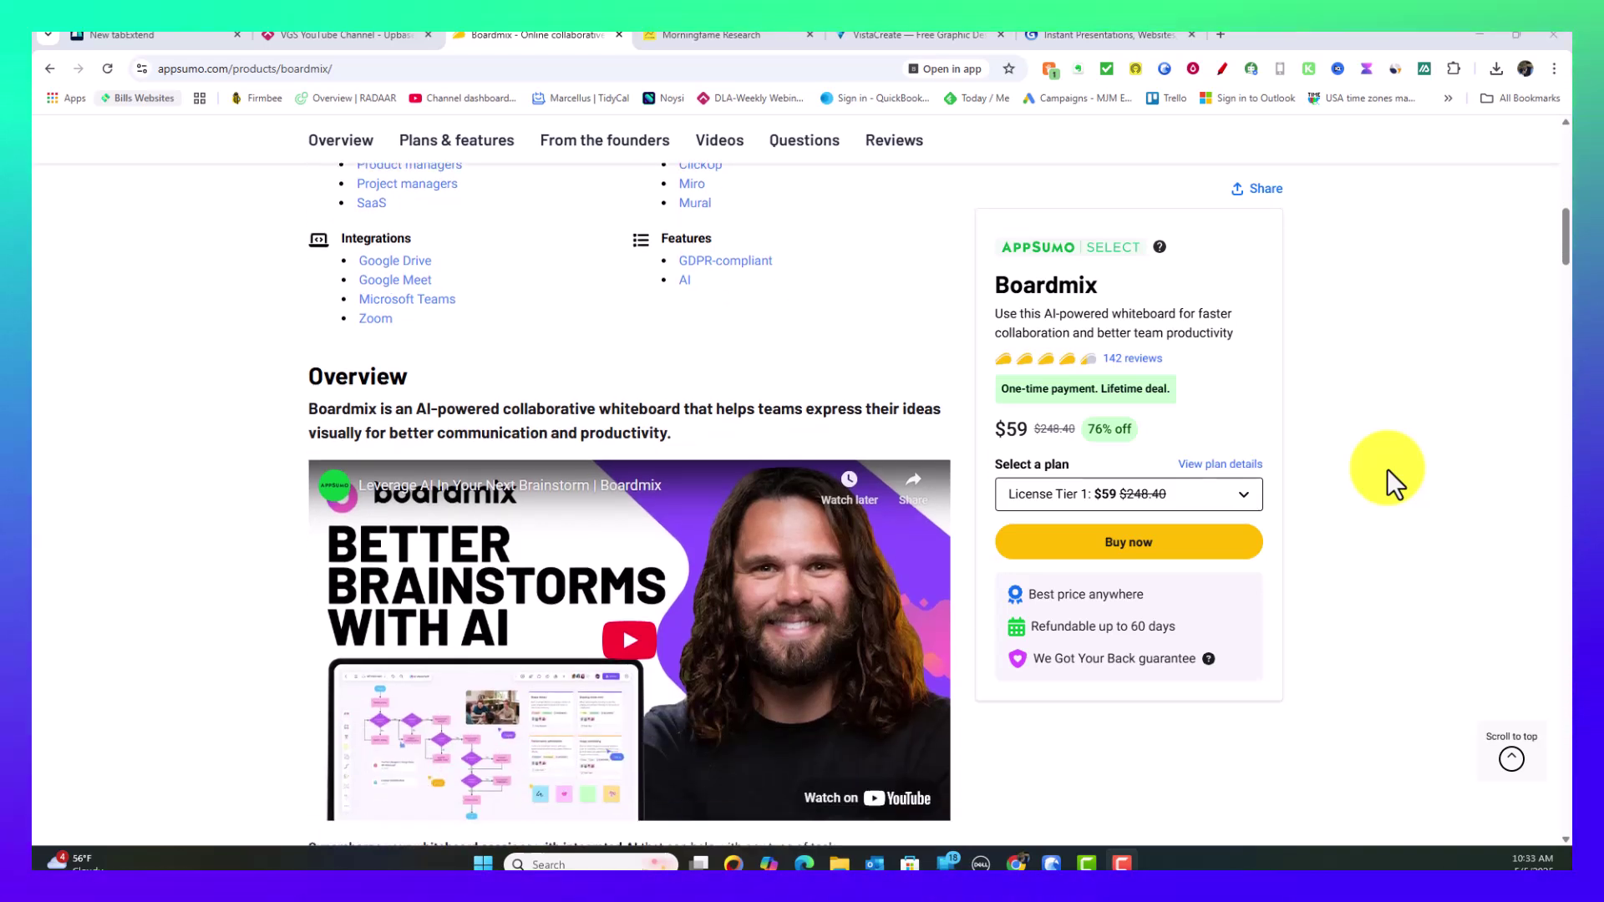
pyautogui.scroll(-2, 1387, 469)
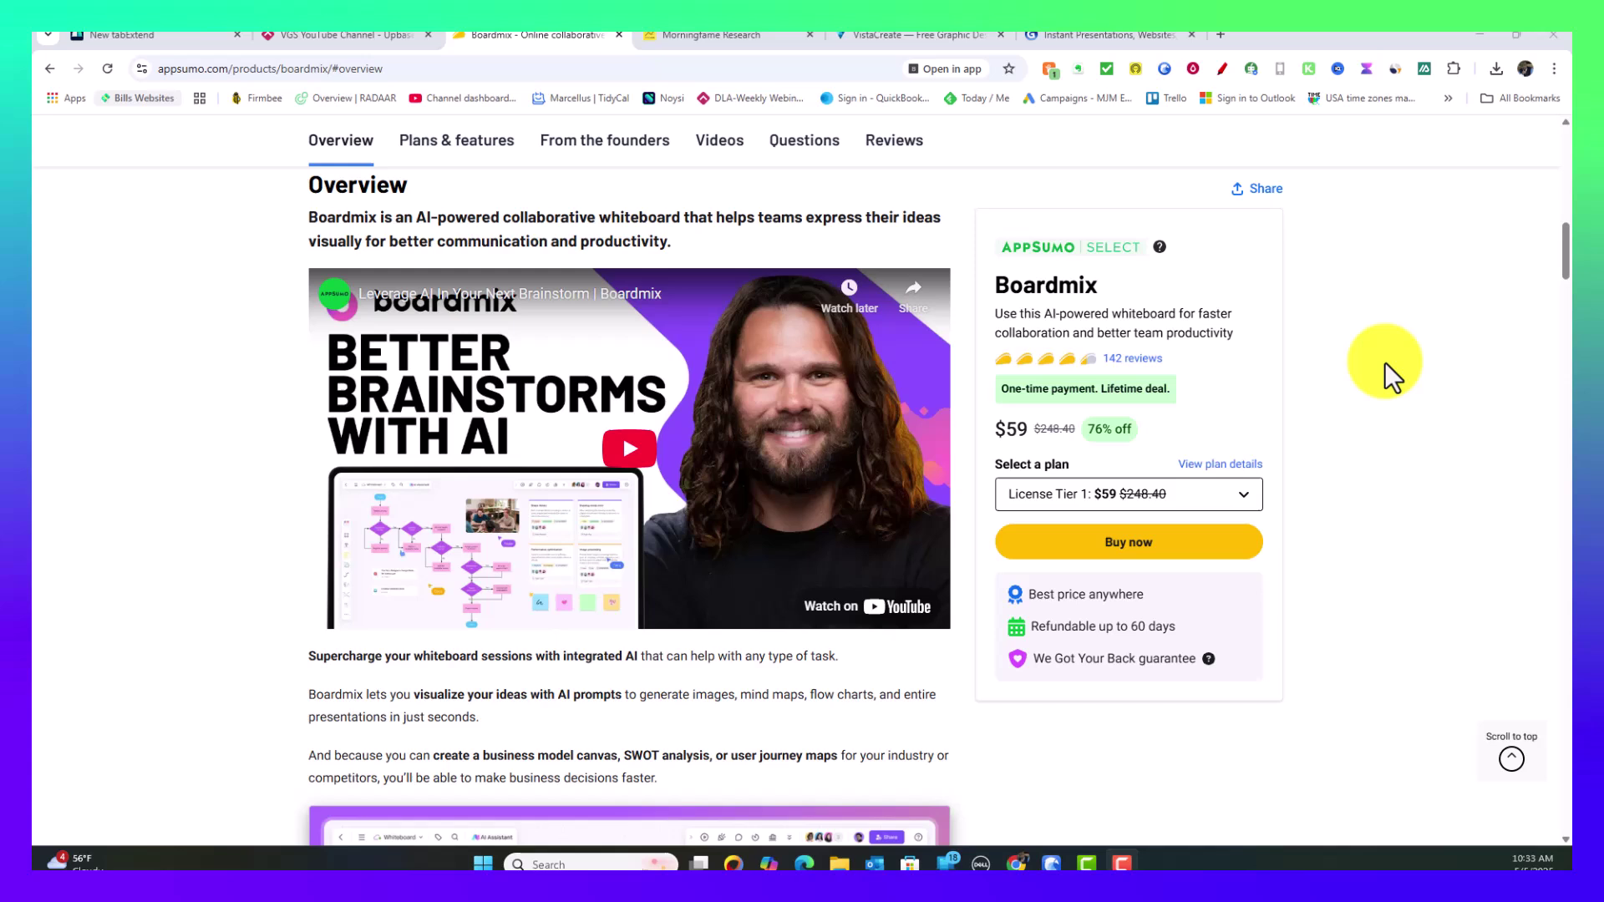
pyautogui.scroll(-1, 1385, 362)
pyautogui.scroll(-2, 1385, 362)
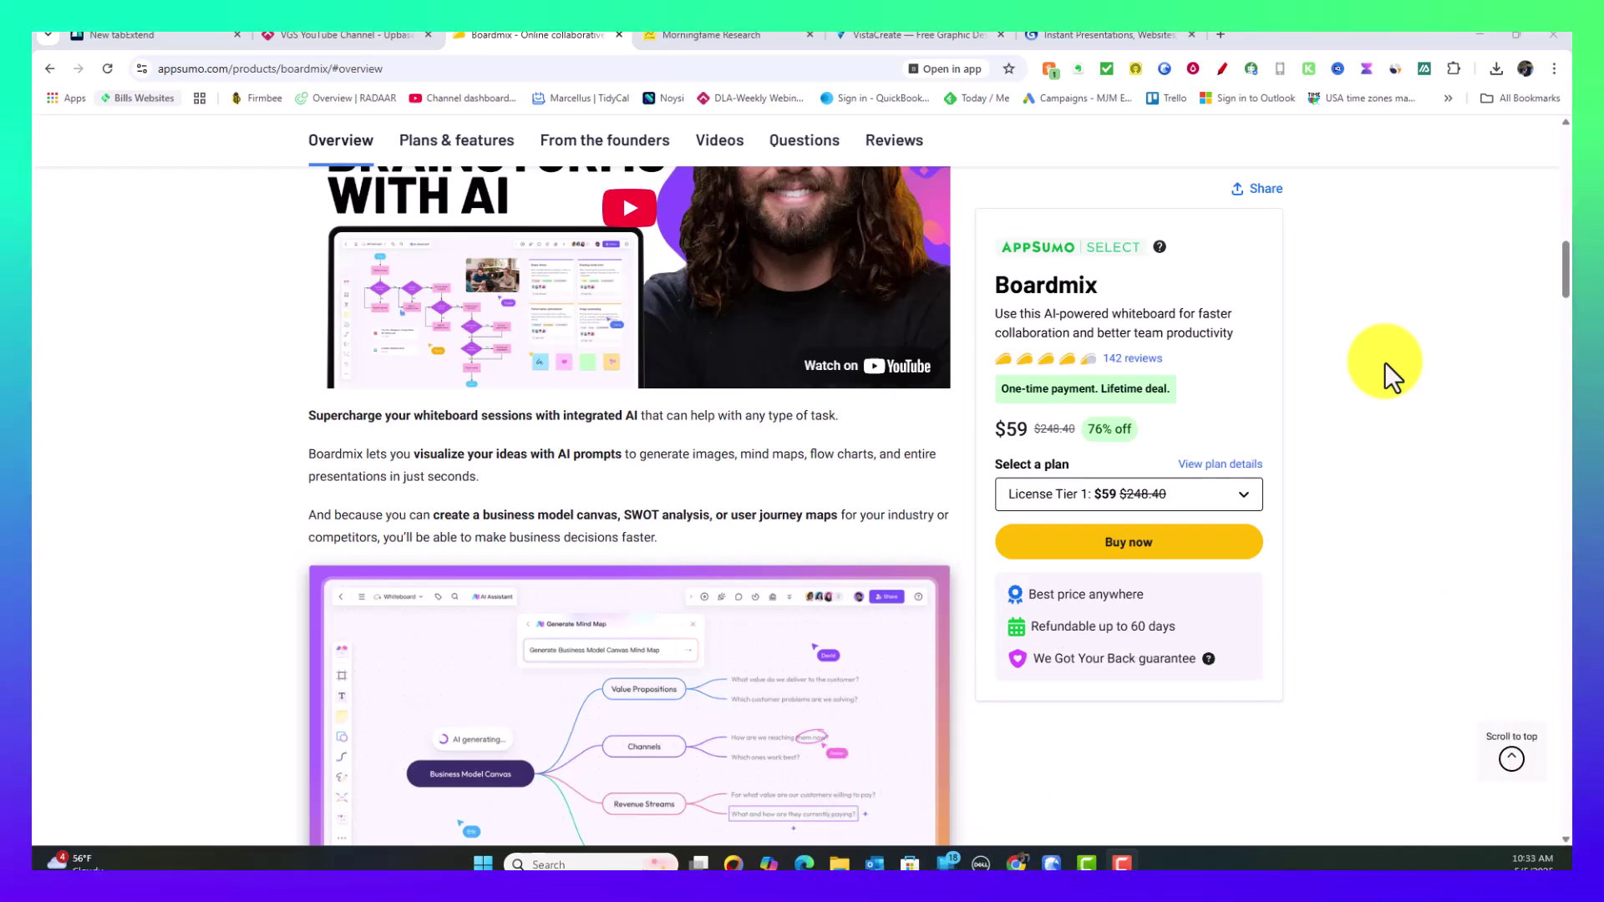
pyautogui.scroll(-3, 1384, 362)
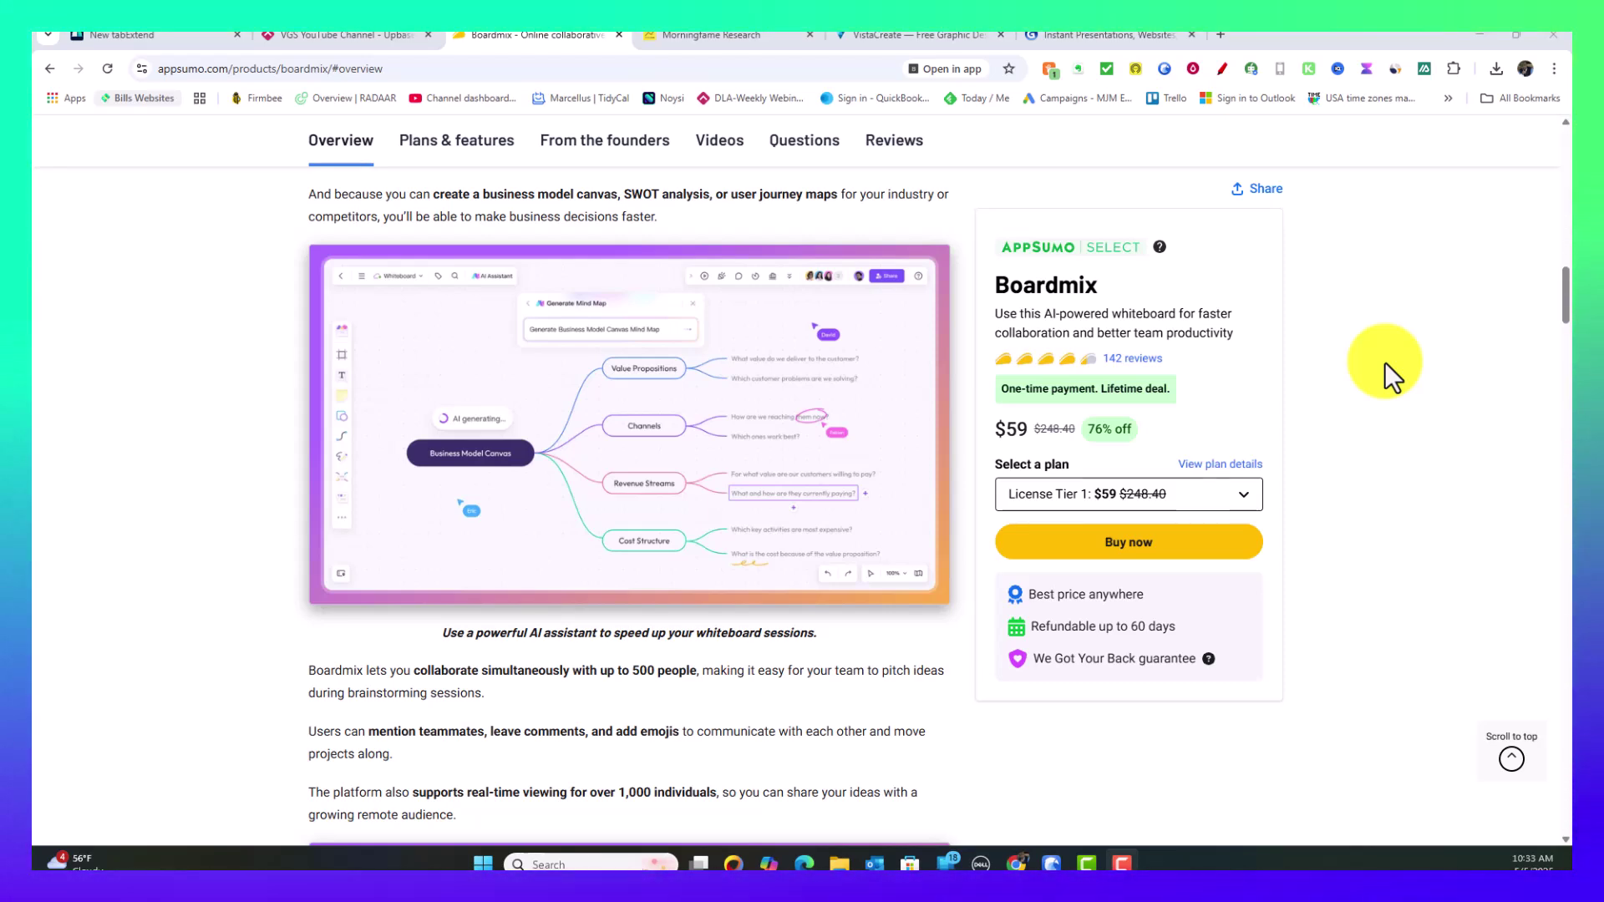
pyautogui.scroll(-2, 1384, 363)
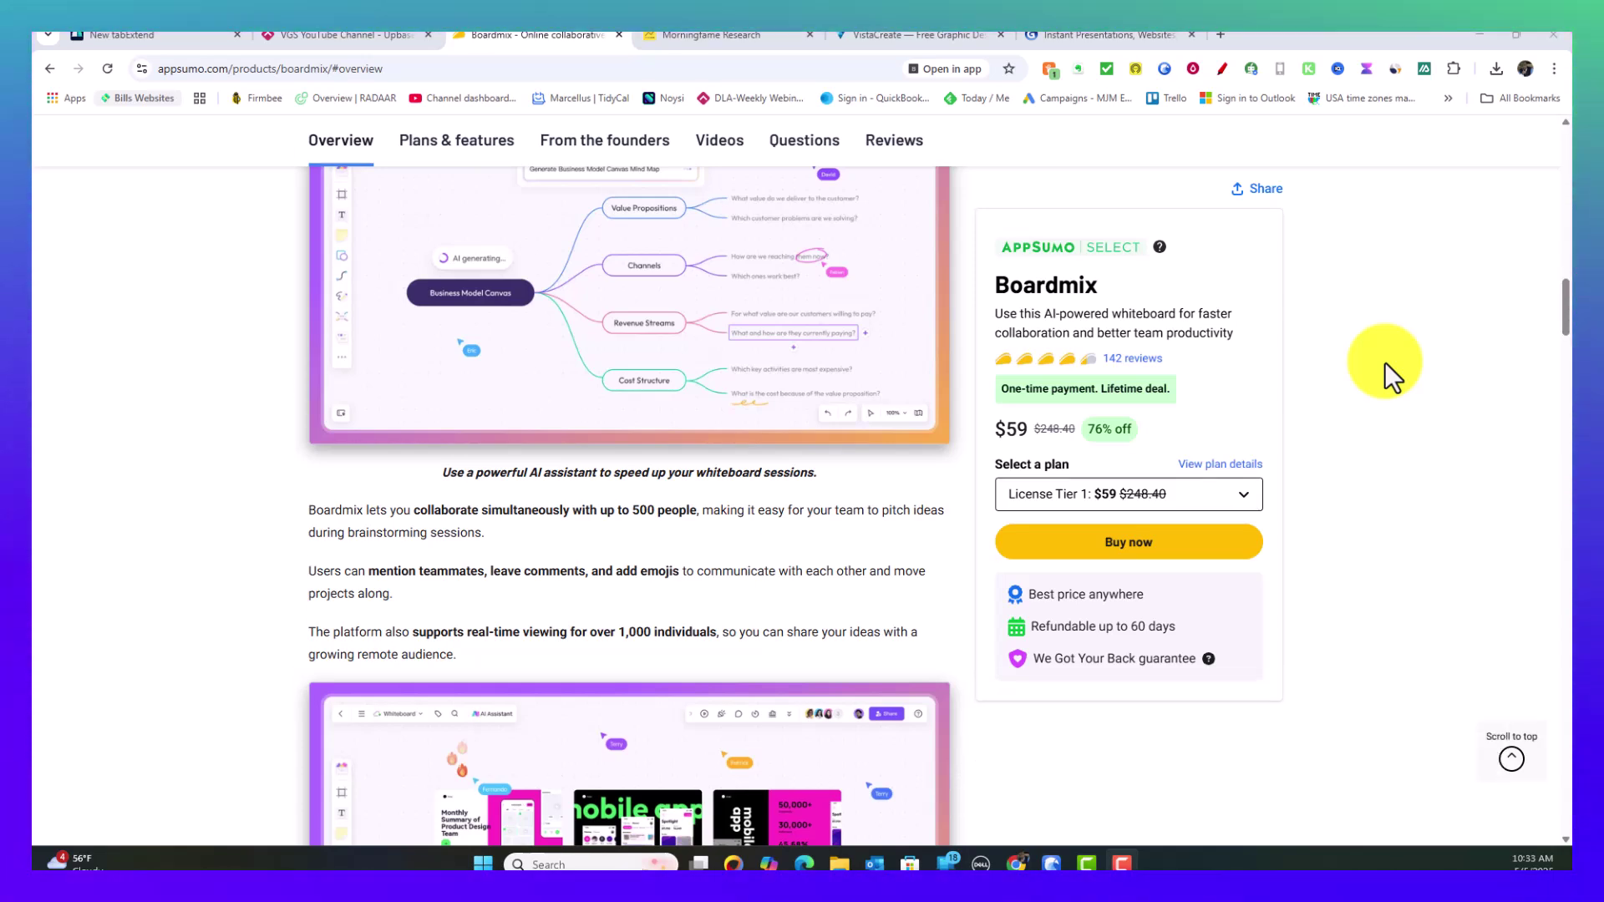
pyautogui.scroll(-1, 1385, 363)
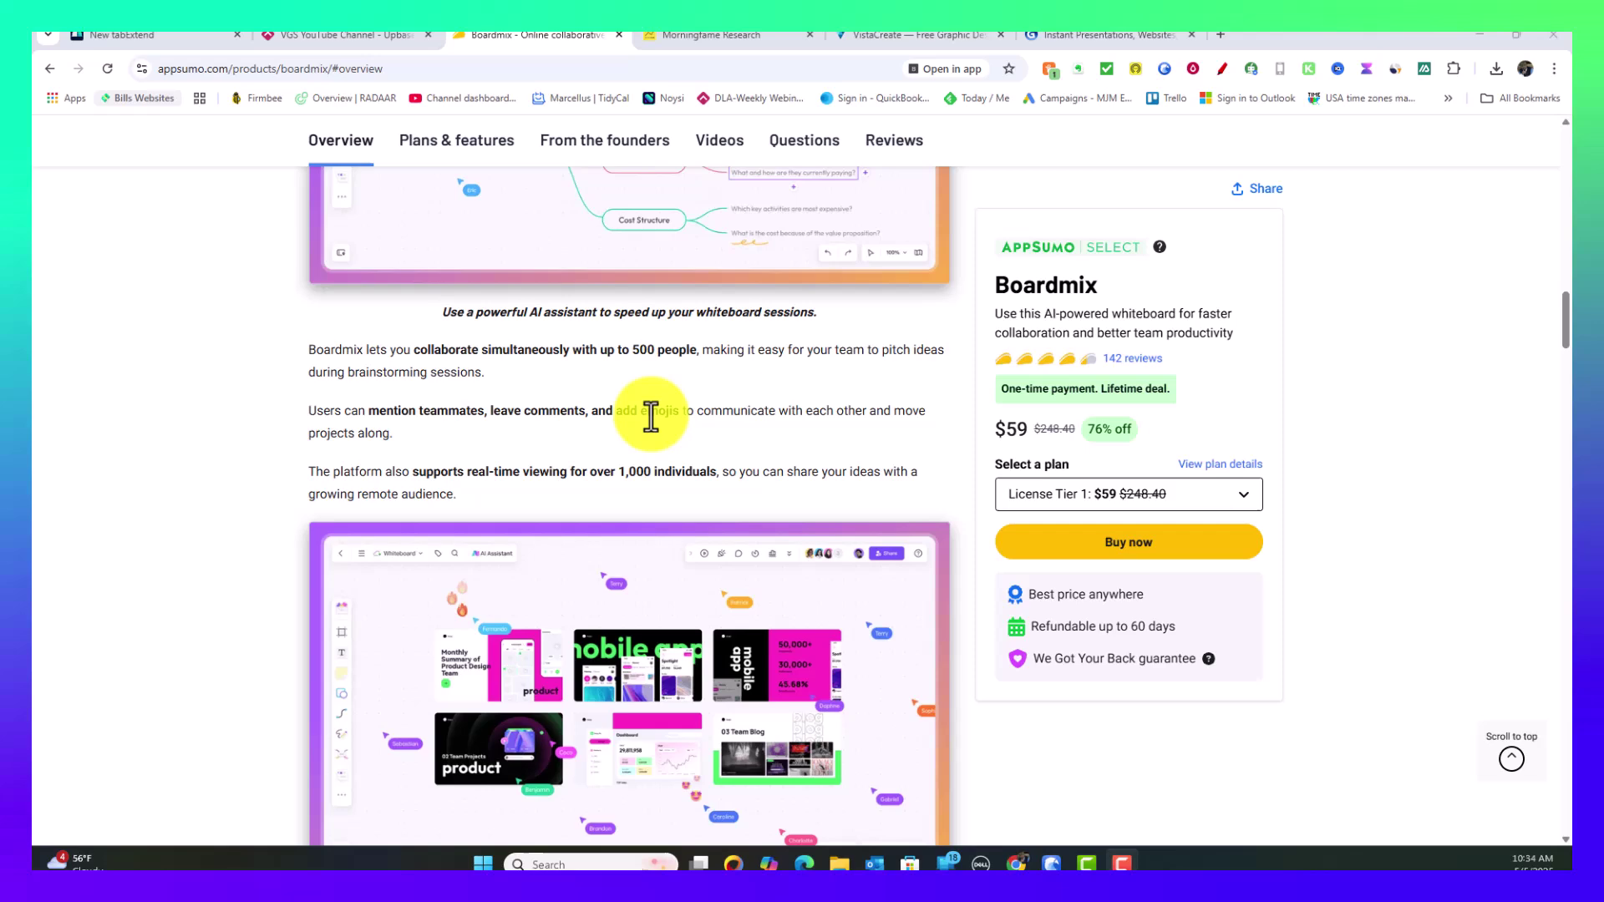
pyautogui.scroll(-2, 1407, 449)
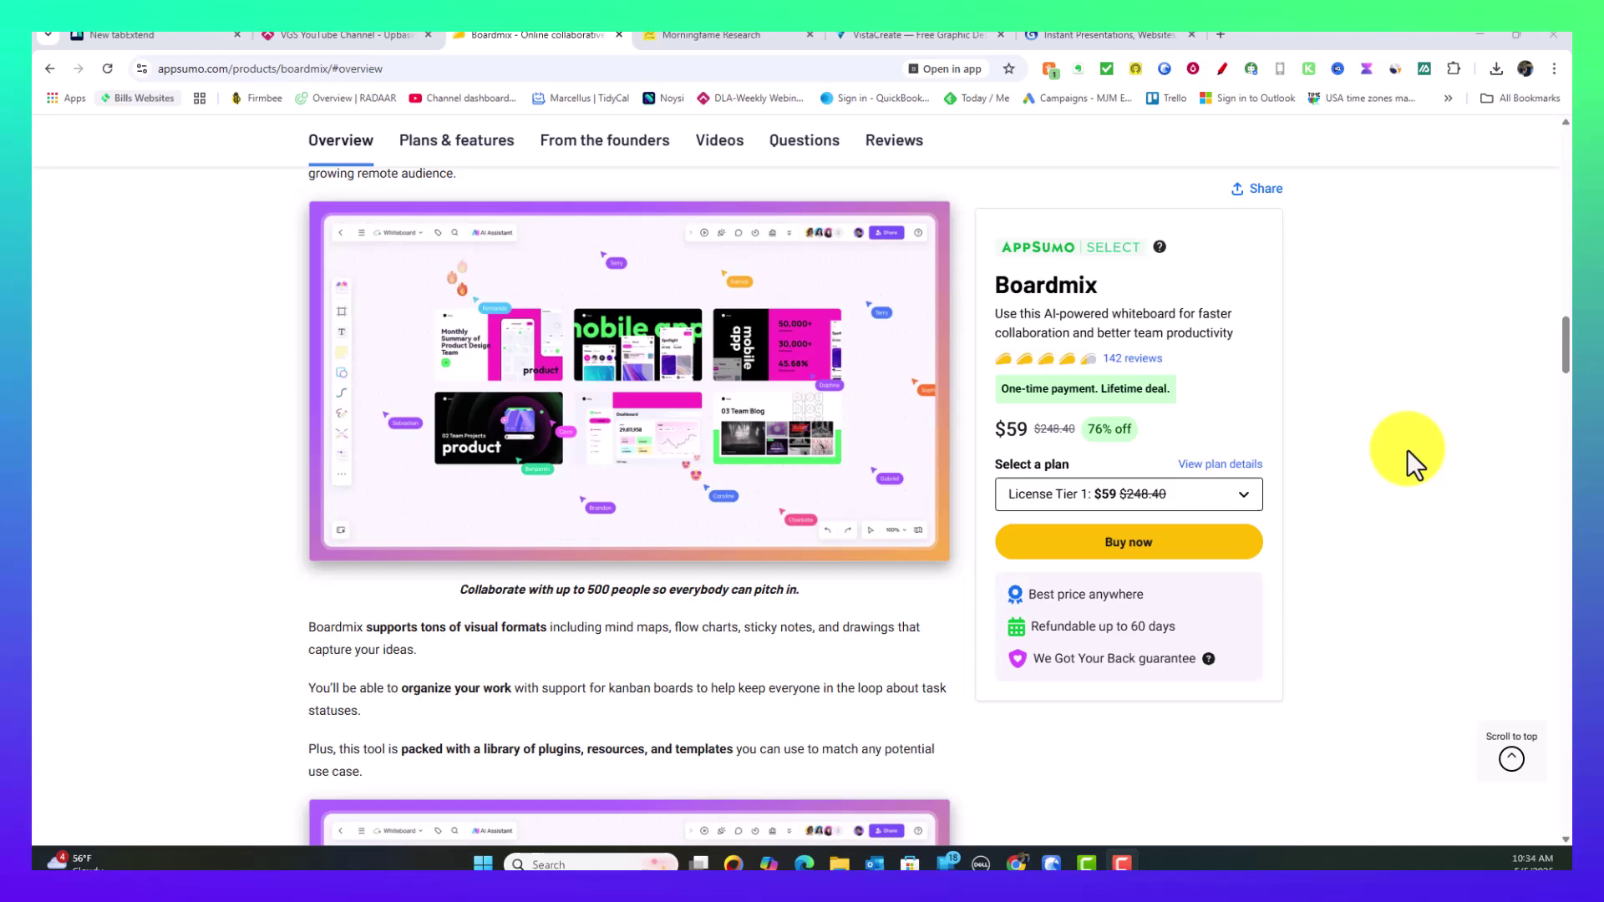
# Glance at the Gamma homepage, then return to the Boardmix deal page on AppSumo
pyautogui.click(1109, 36)
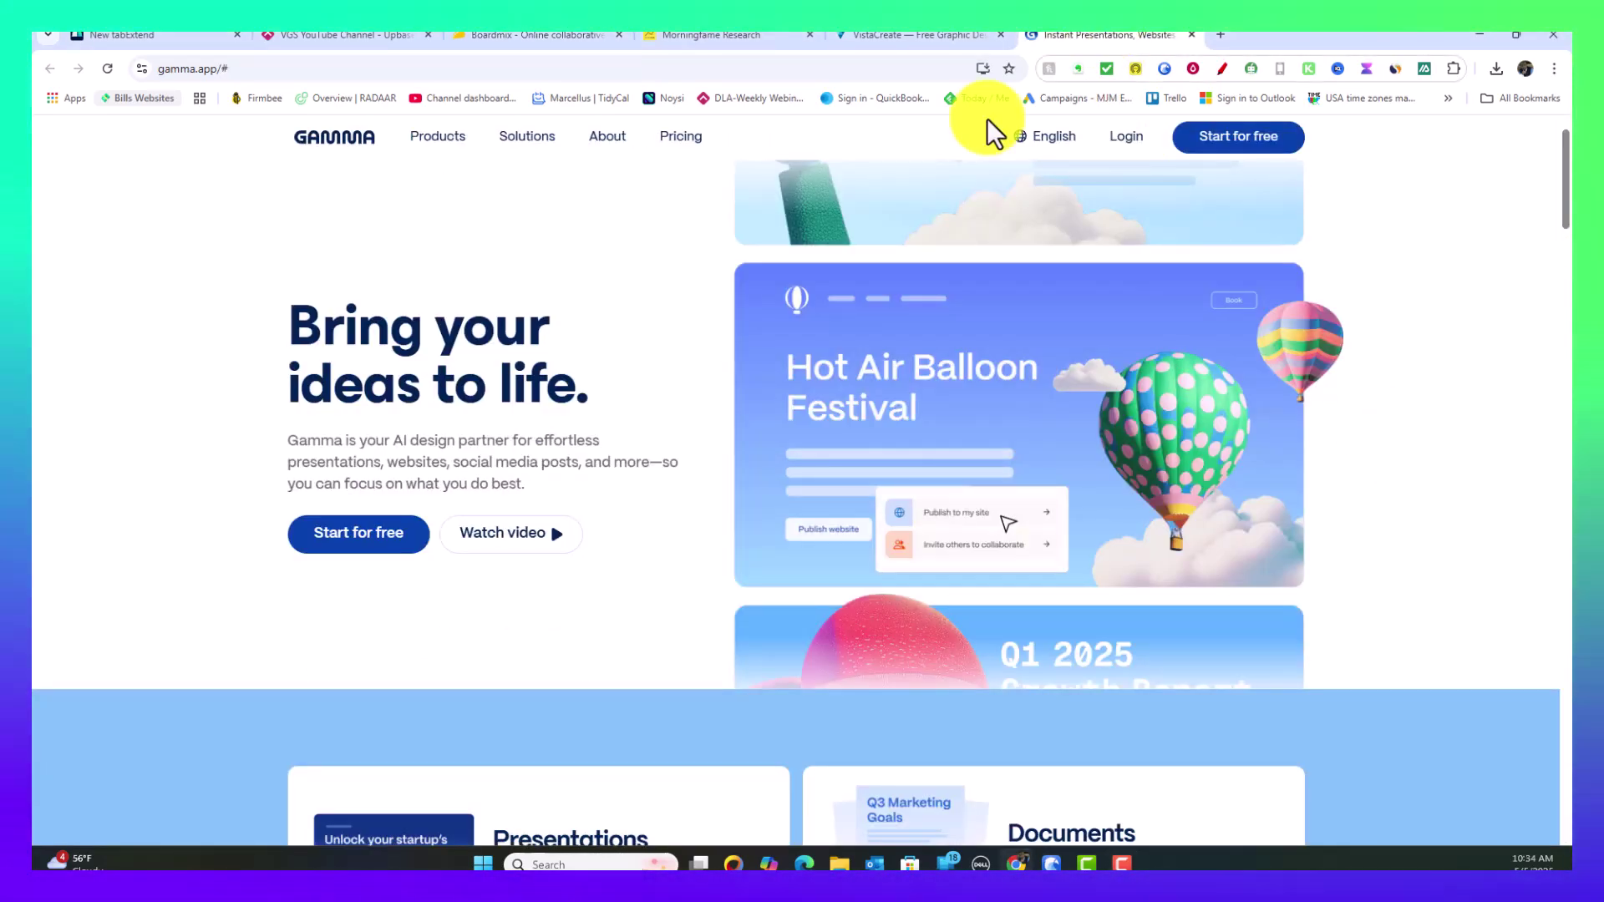
pyautogui.scroll(-2, 1383, 401)
pyautogui.scroll(-3, 1382, 402)
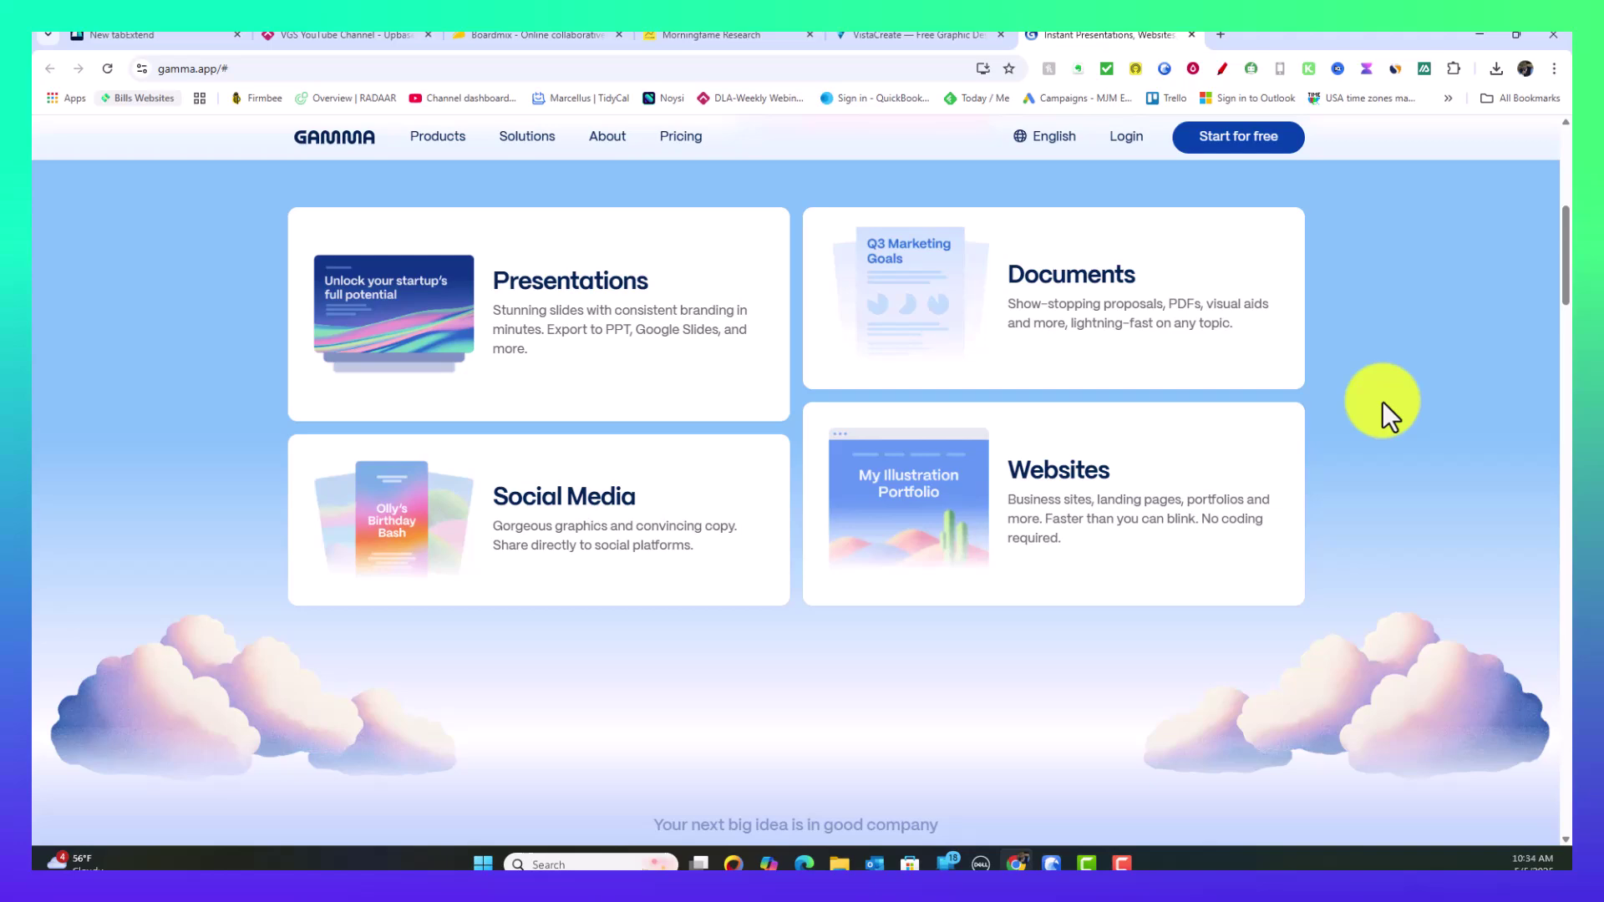
pyautogui.scroll(5, 1383, 401)
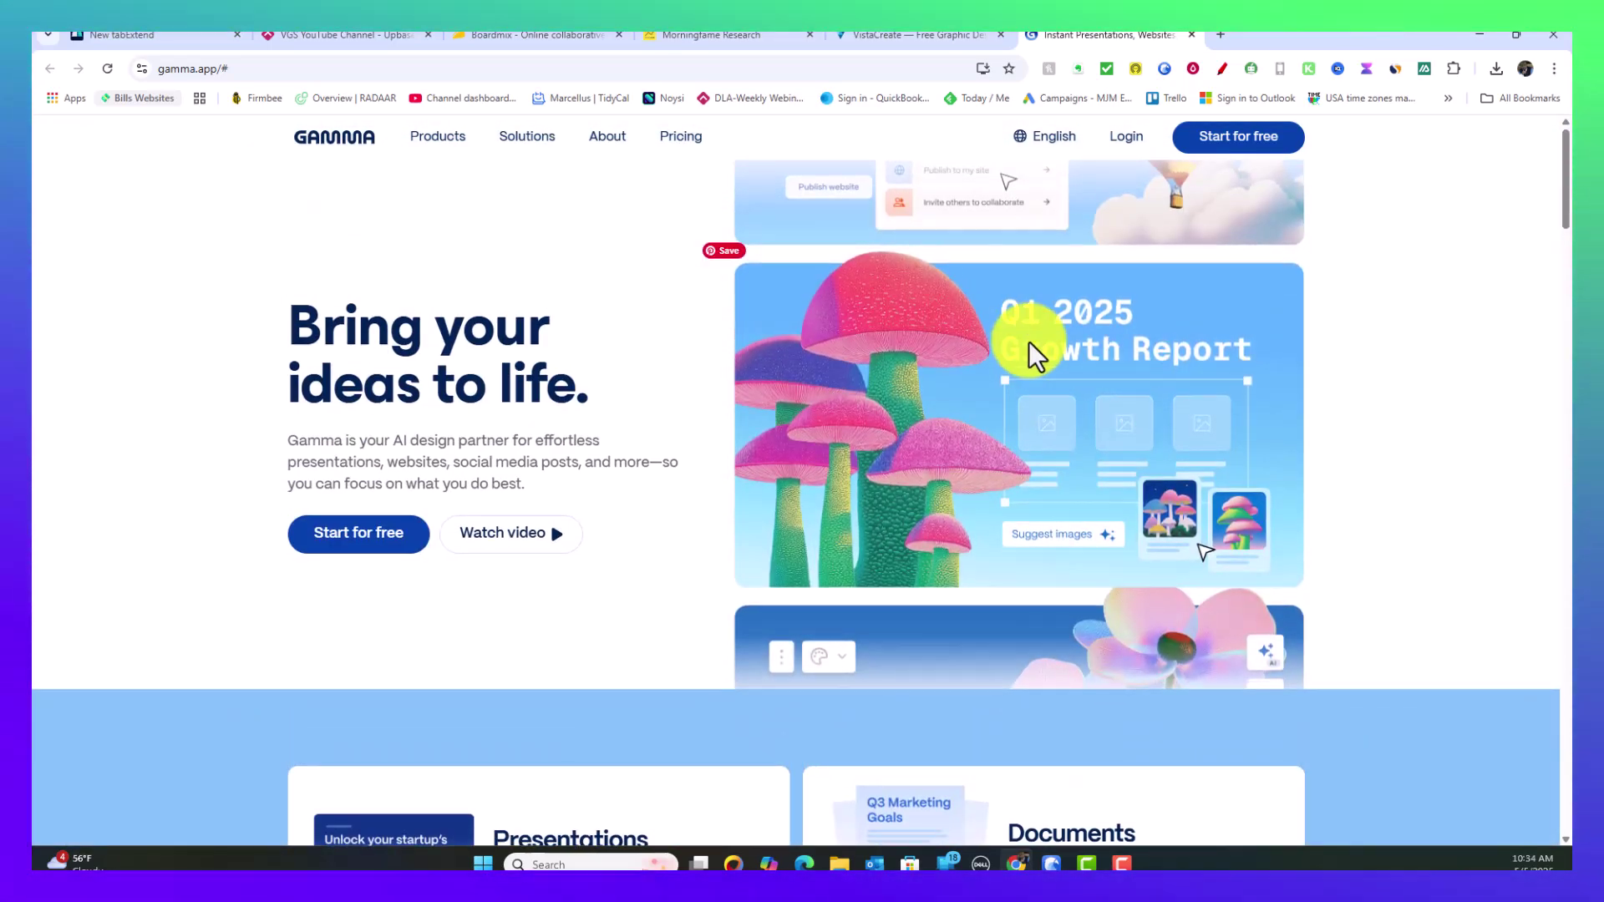
pyautogui.click(522, 34)
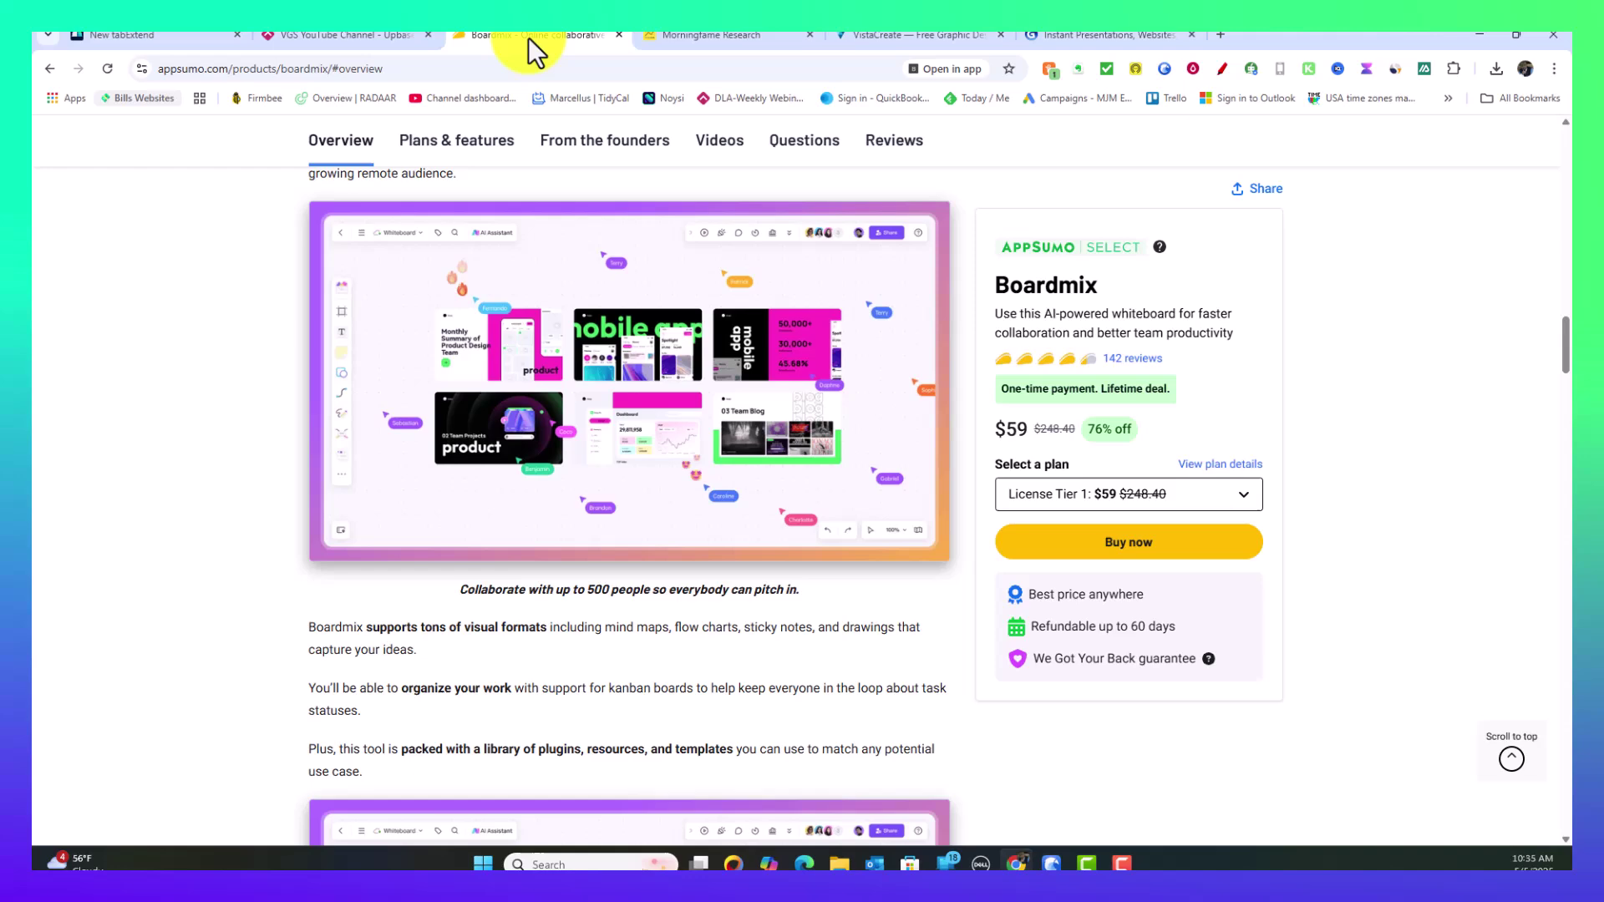
pyautogui.moveTo(629, 381)
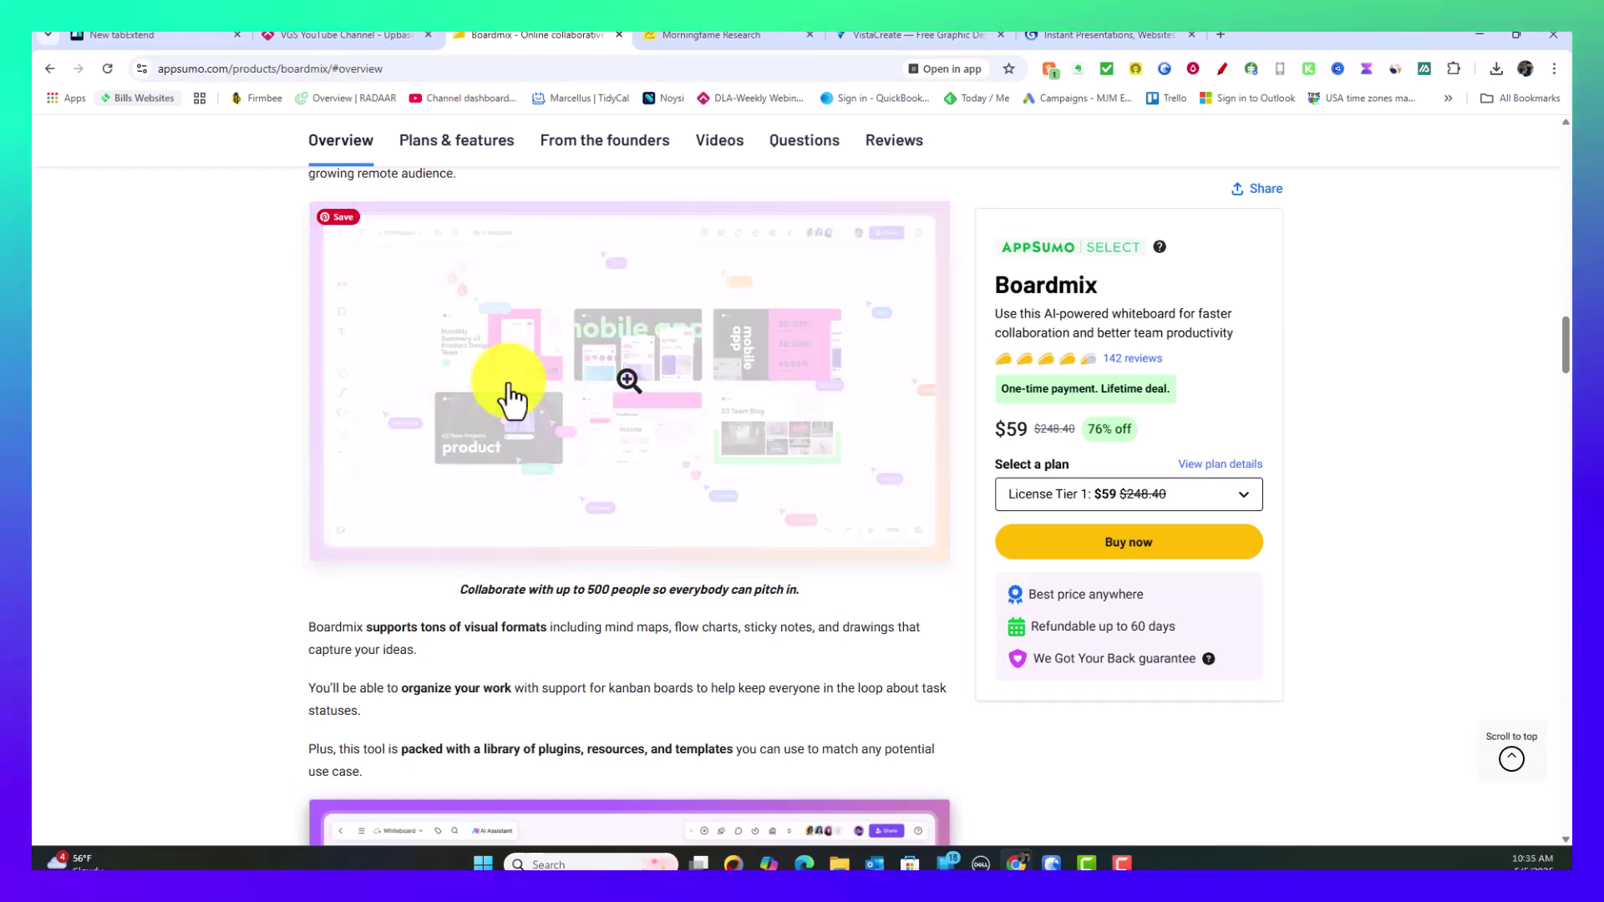
pyautogui.scroll(-5, 290, 455)
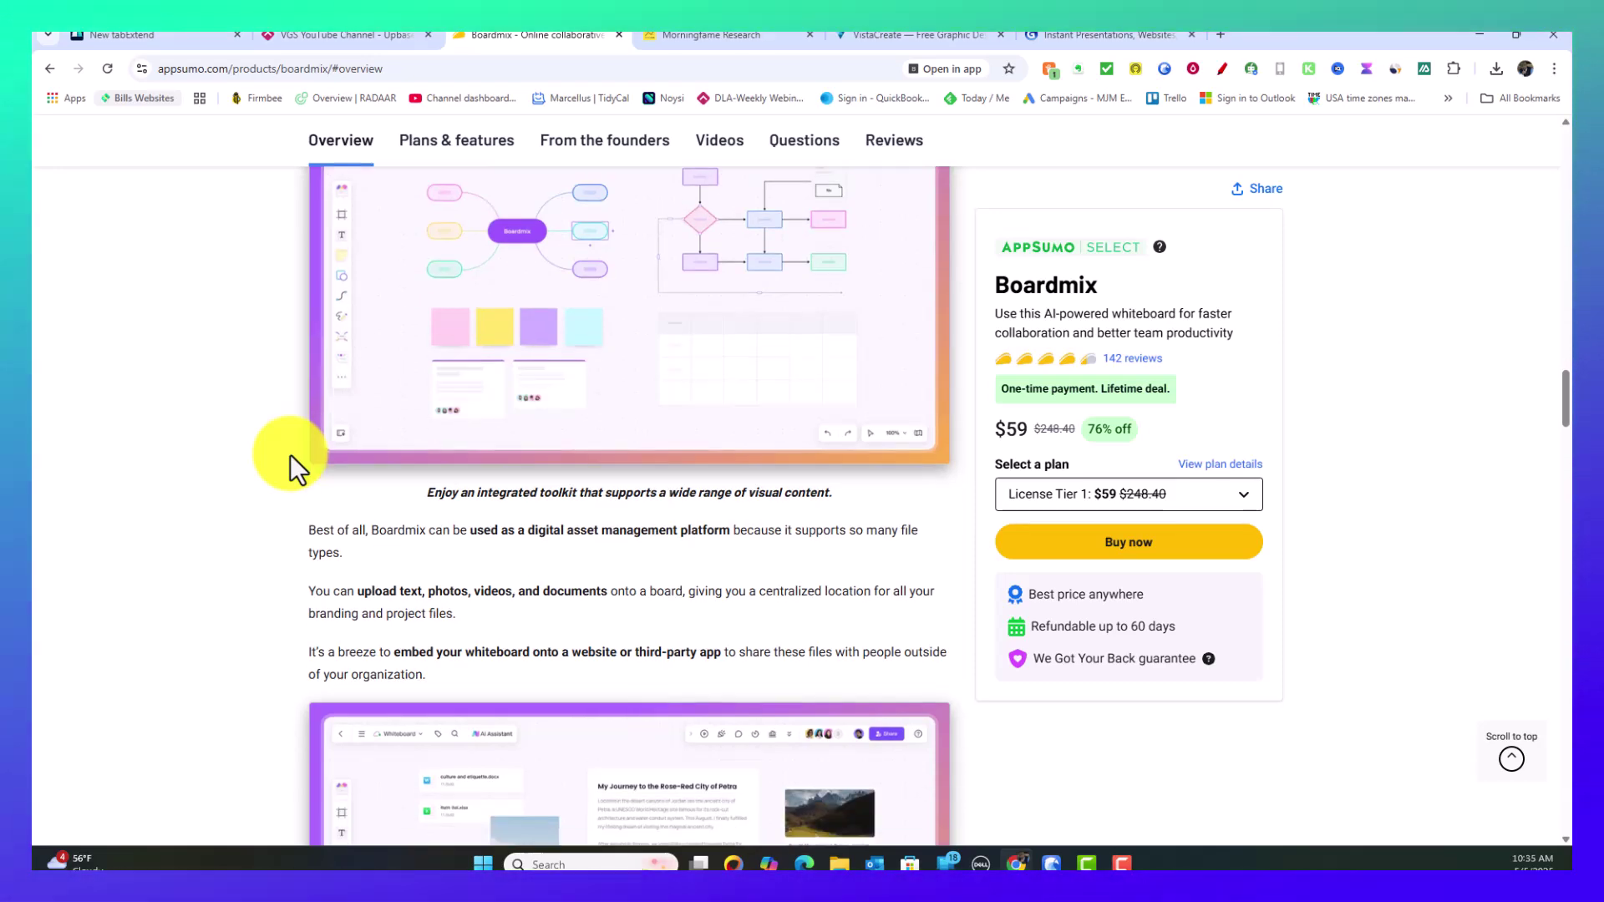
pyautogui.scroll(-3, 290, 455)
pyautogui.scroll(-3, 289, 455)
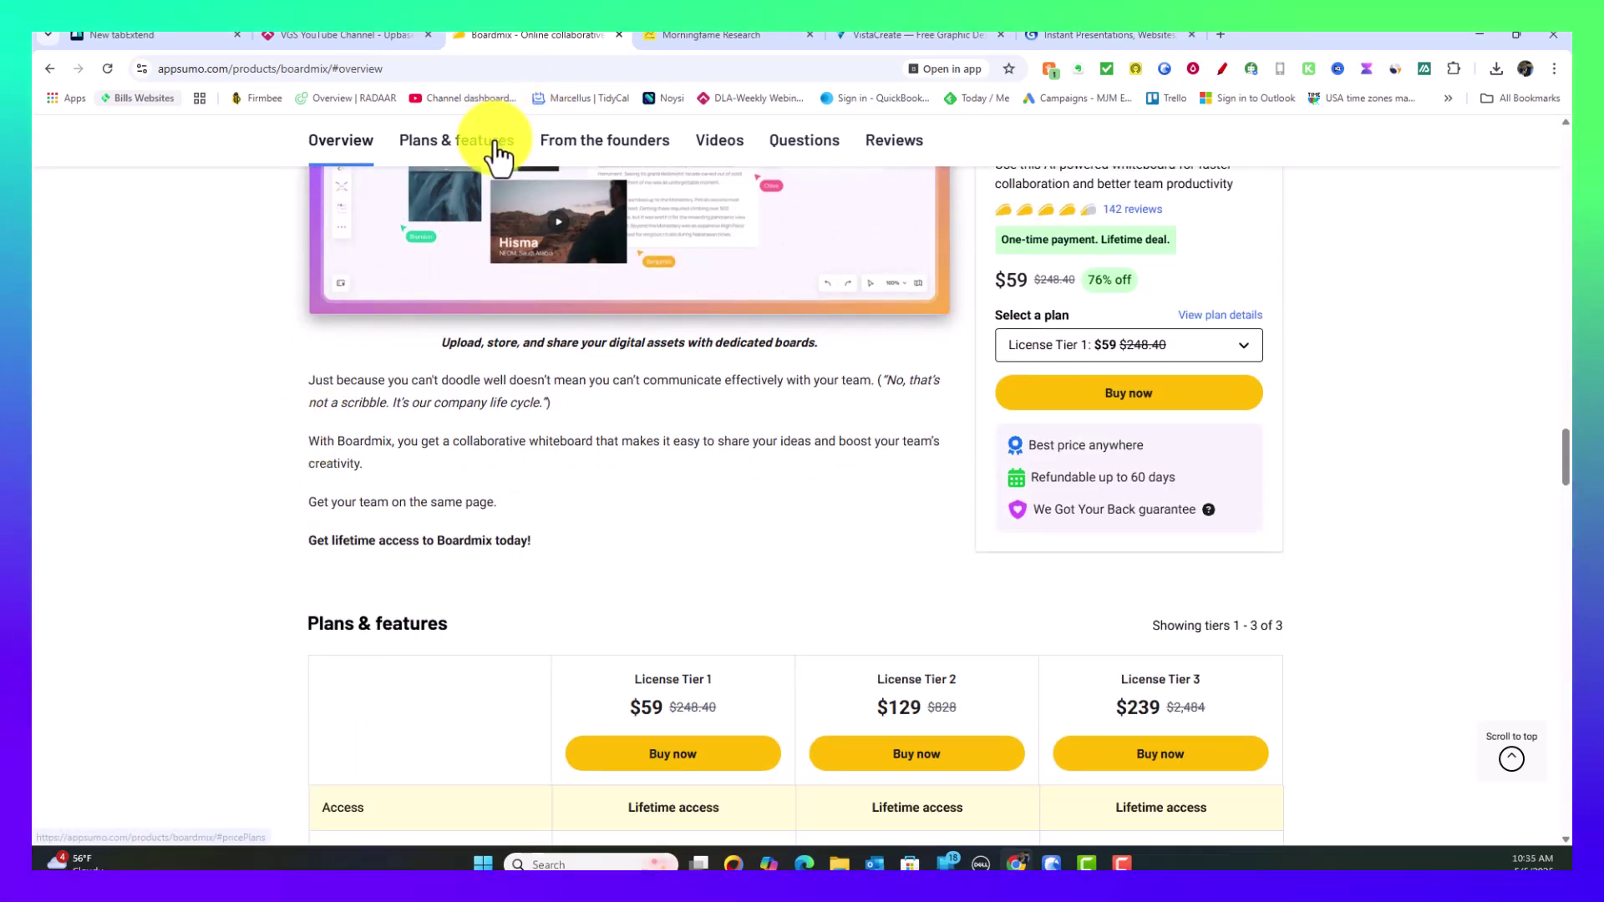
# Switch to the Plans & features comparison of the Boardmix license tiers
pyautogui.click(466, 151)
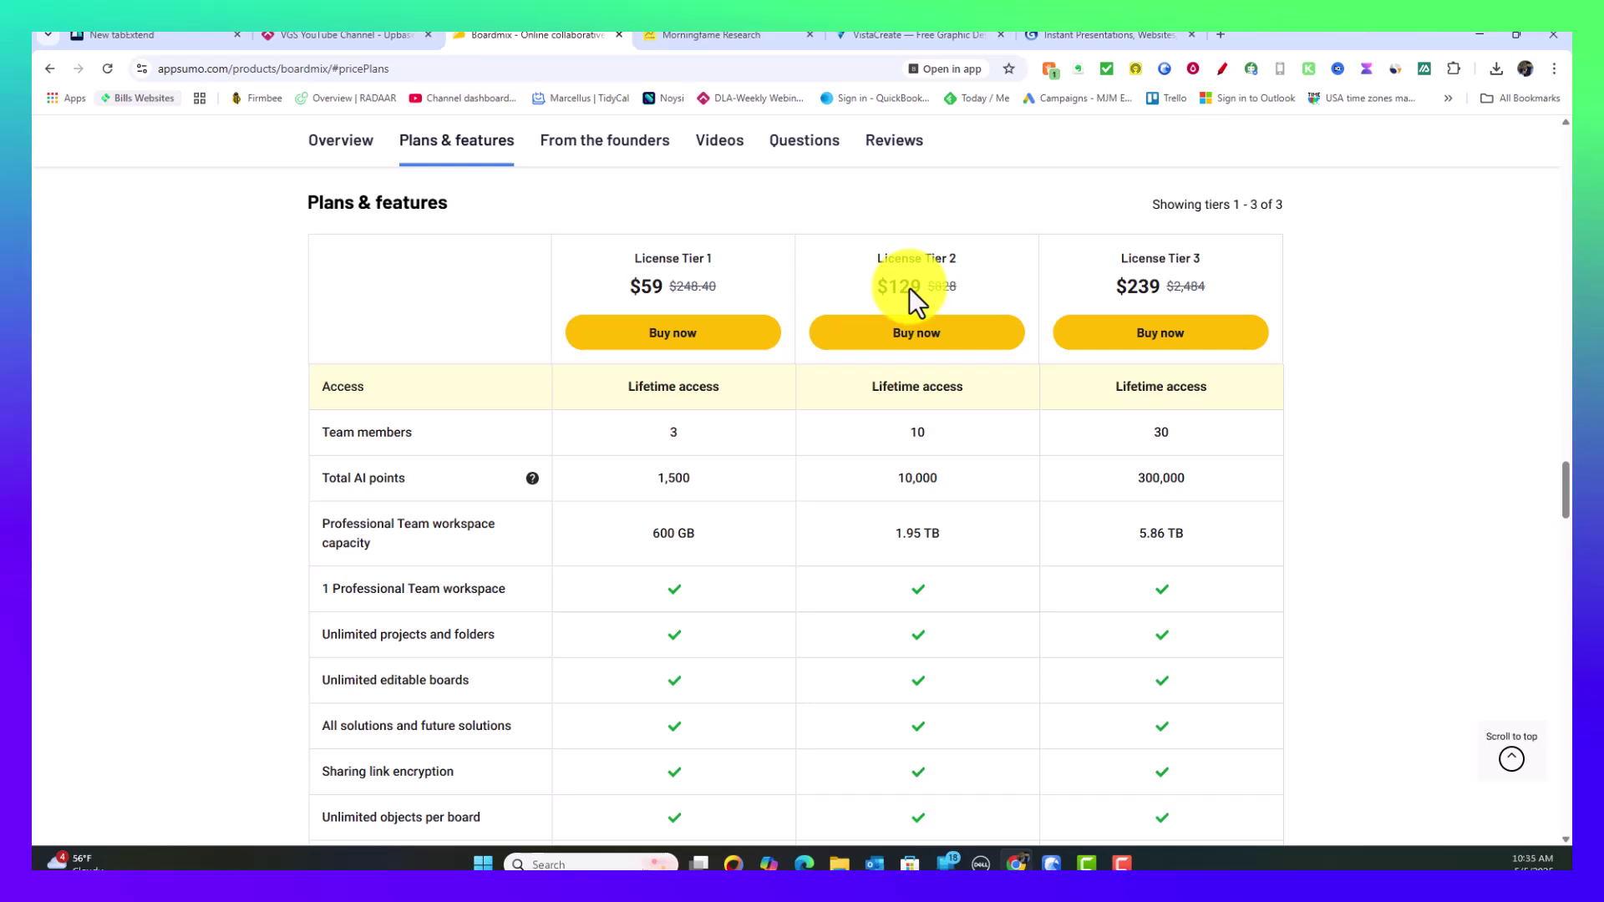
pyautogui.scroll(-2, 788, 445)
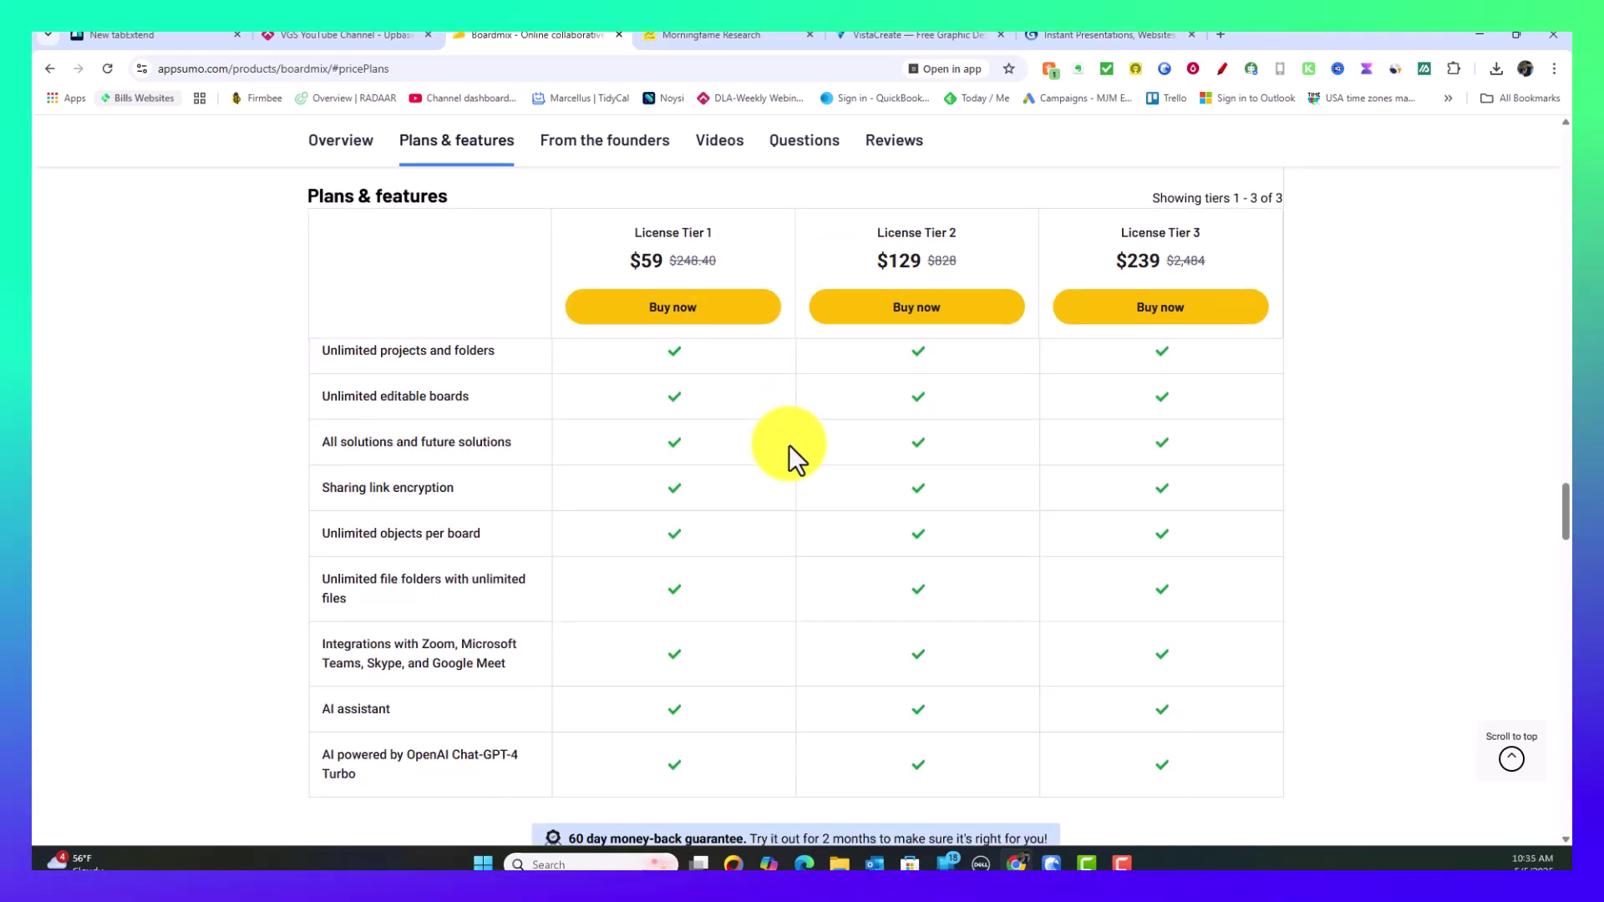
pyautogui.scroll(-2, 789, 444)
pyautogui.scroll(3, 789, 445)
pyautogui.scroll(2, 789, 445)
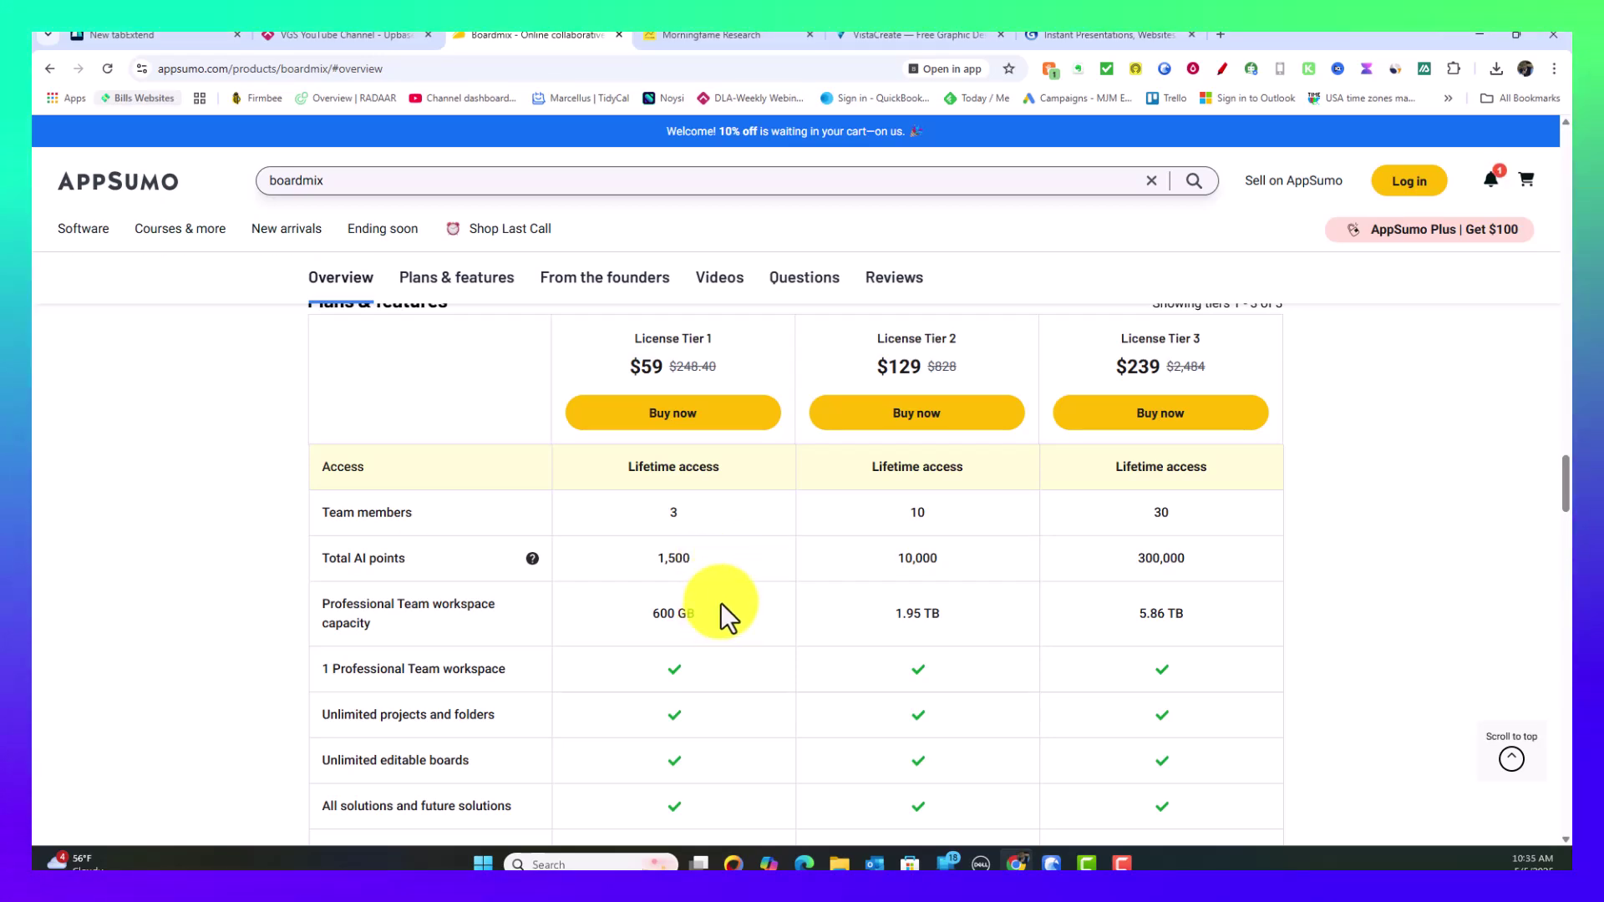
pyautogui.scroll(-3, 722, 606)
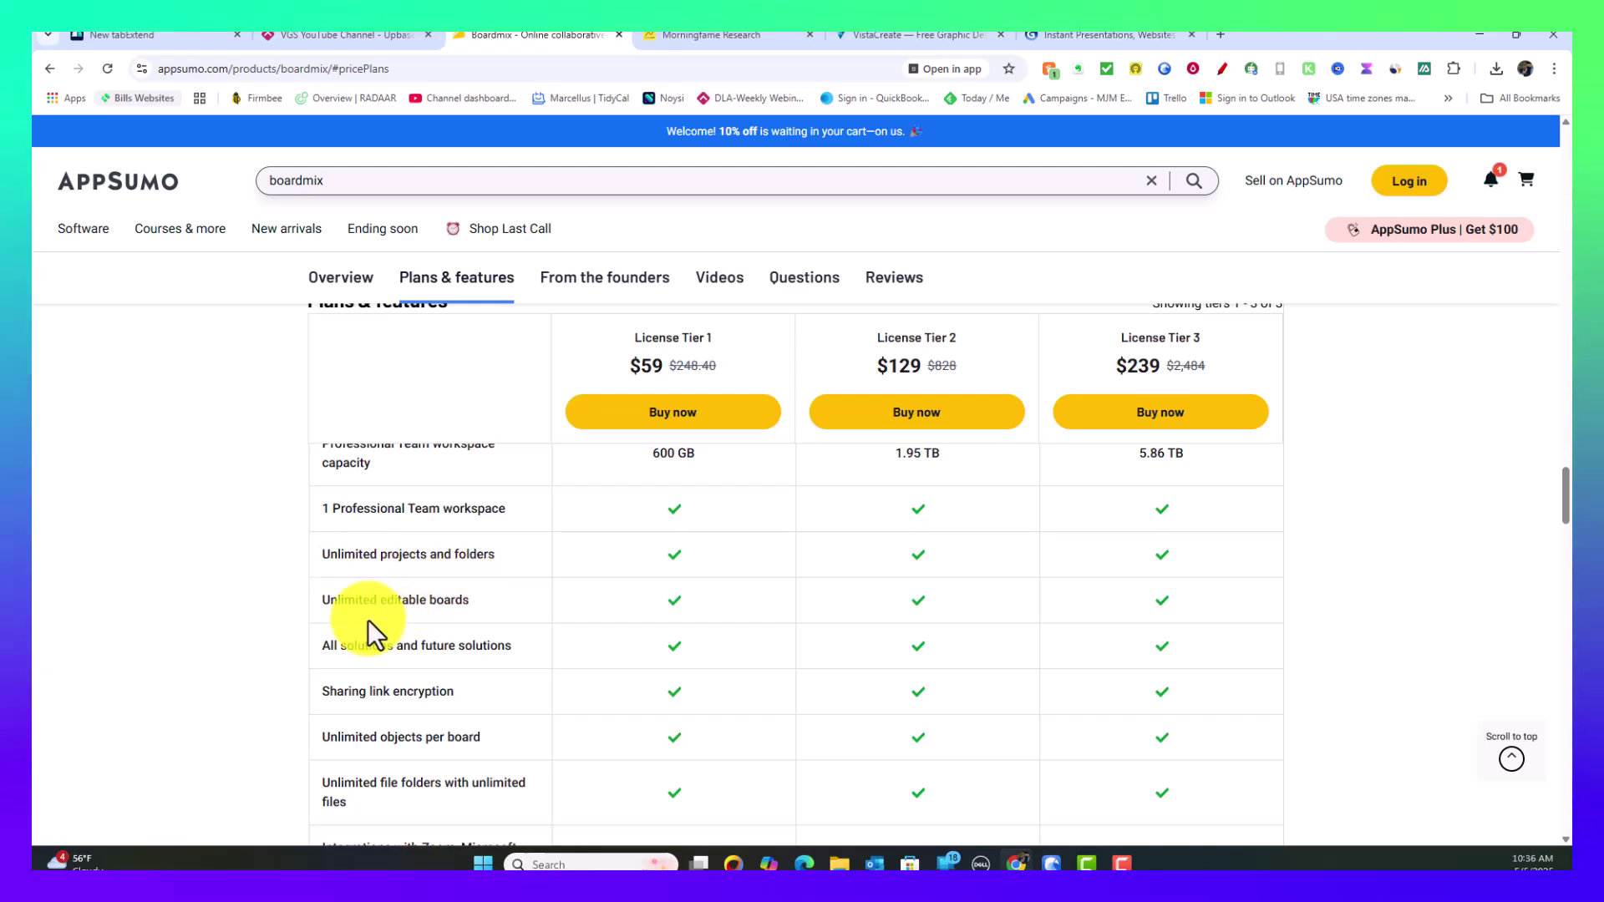
pyautogui.scroll(-2, 491, 610)
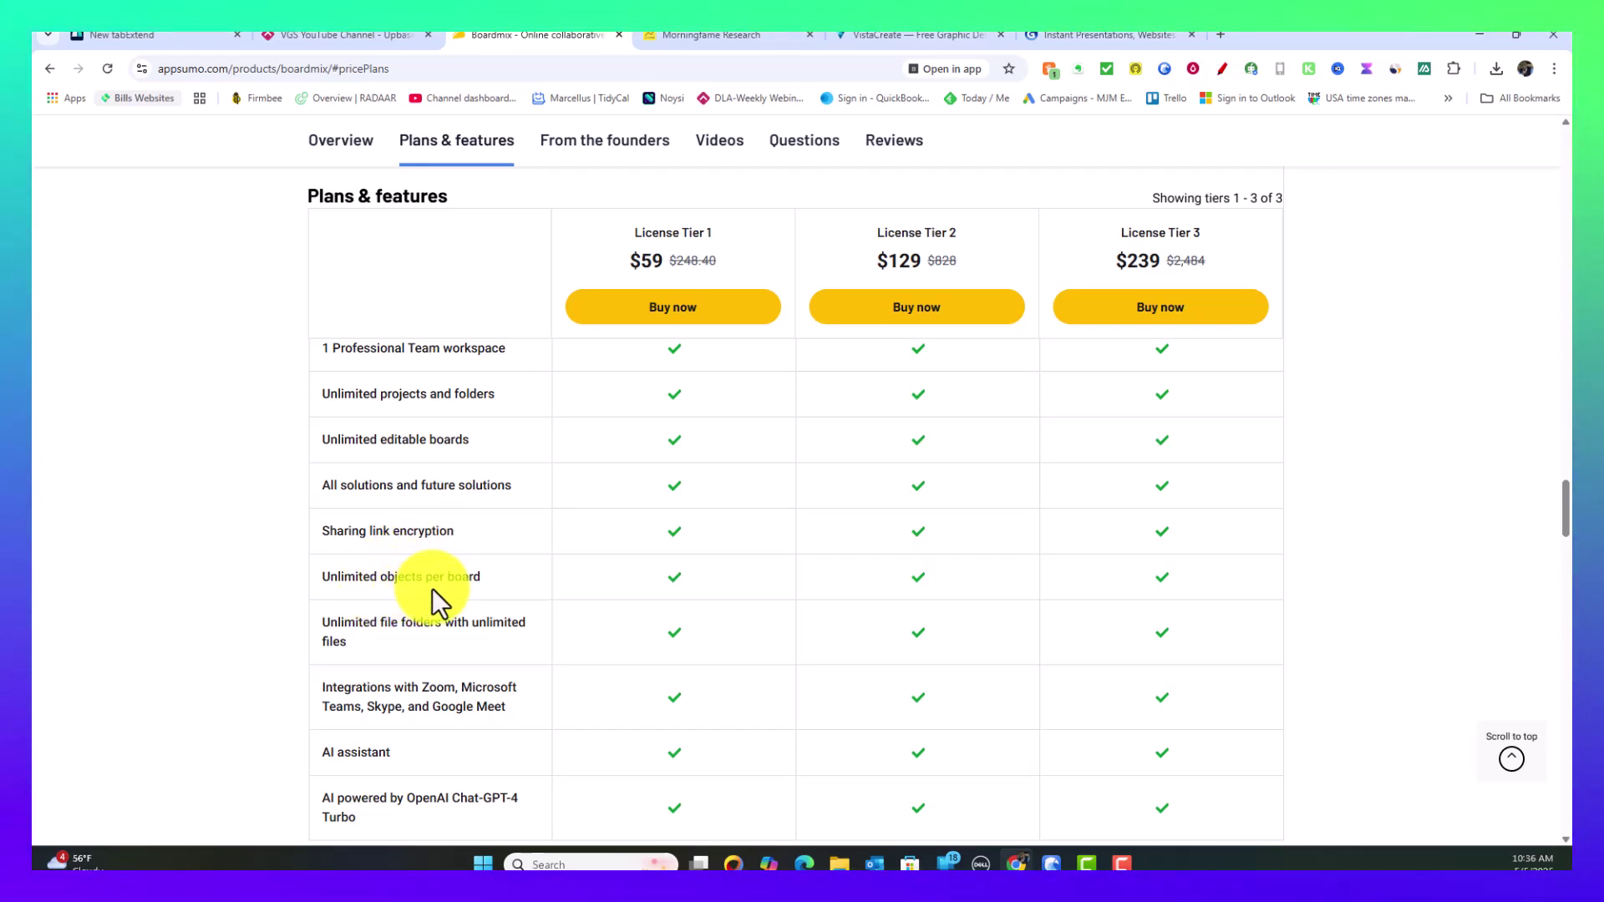
pyautogui.scroll(-1, 467, 586)
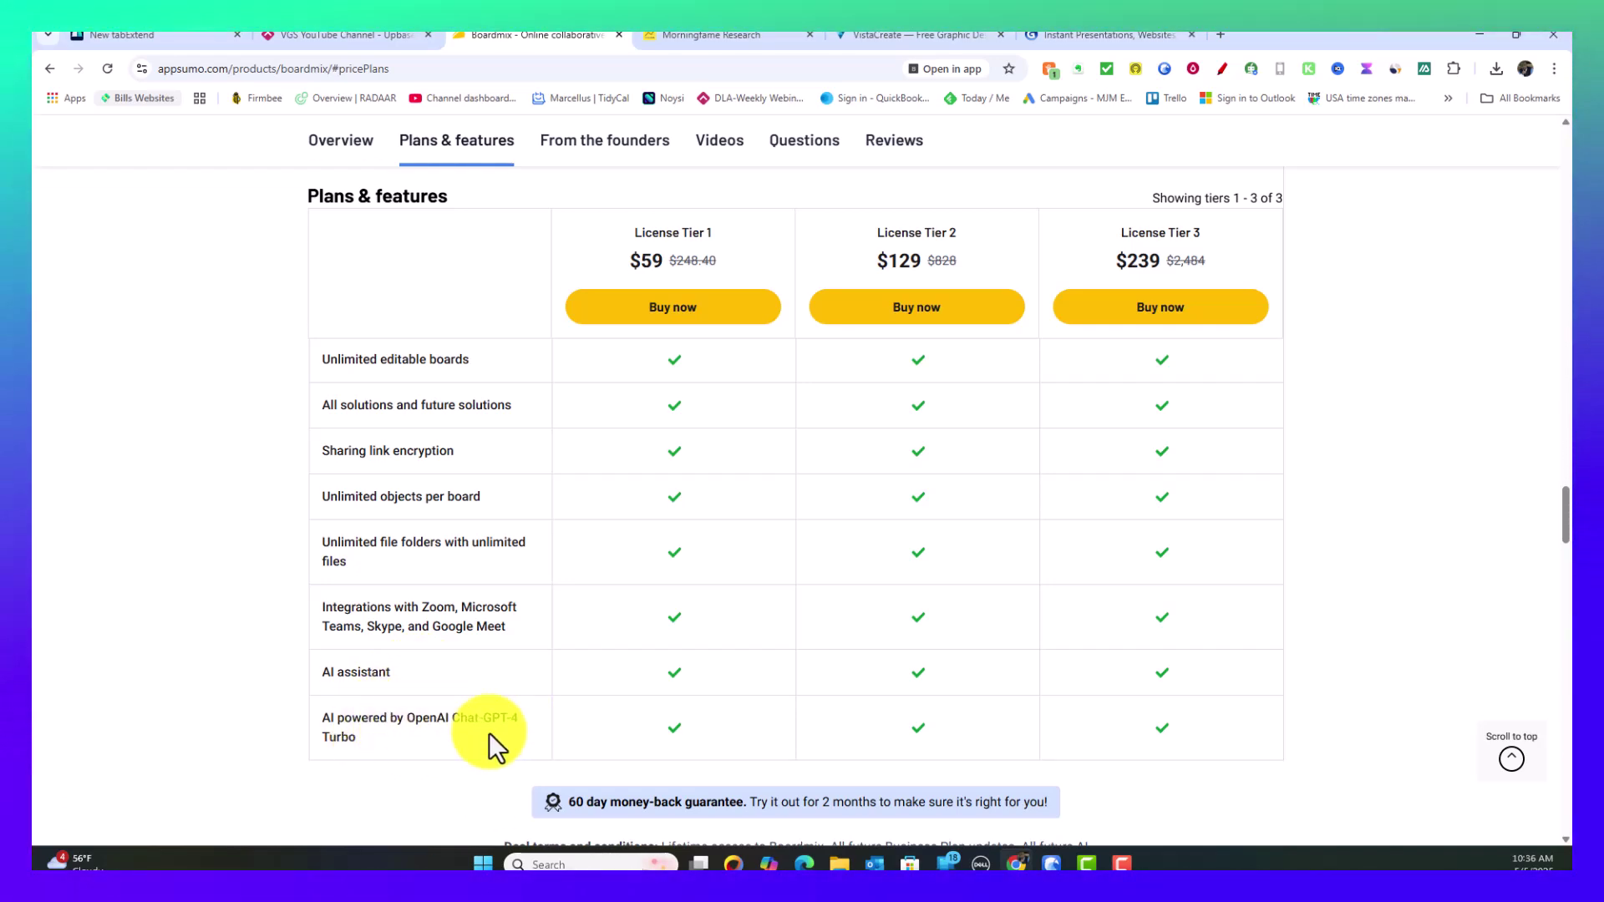
pyautogui.scroll(4, 716, 712)
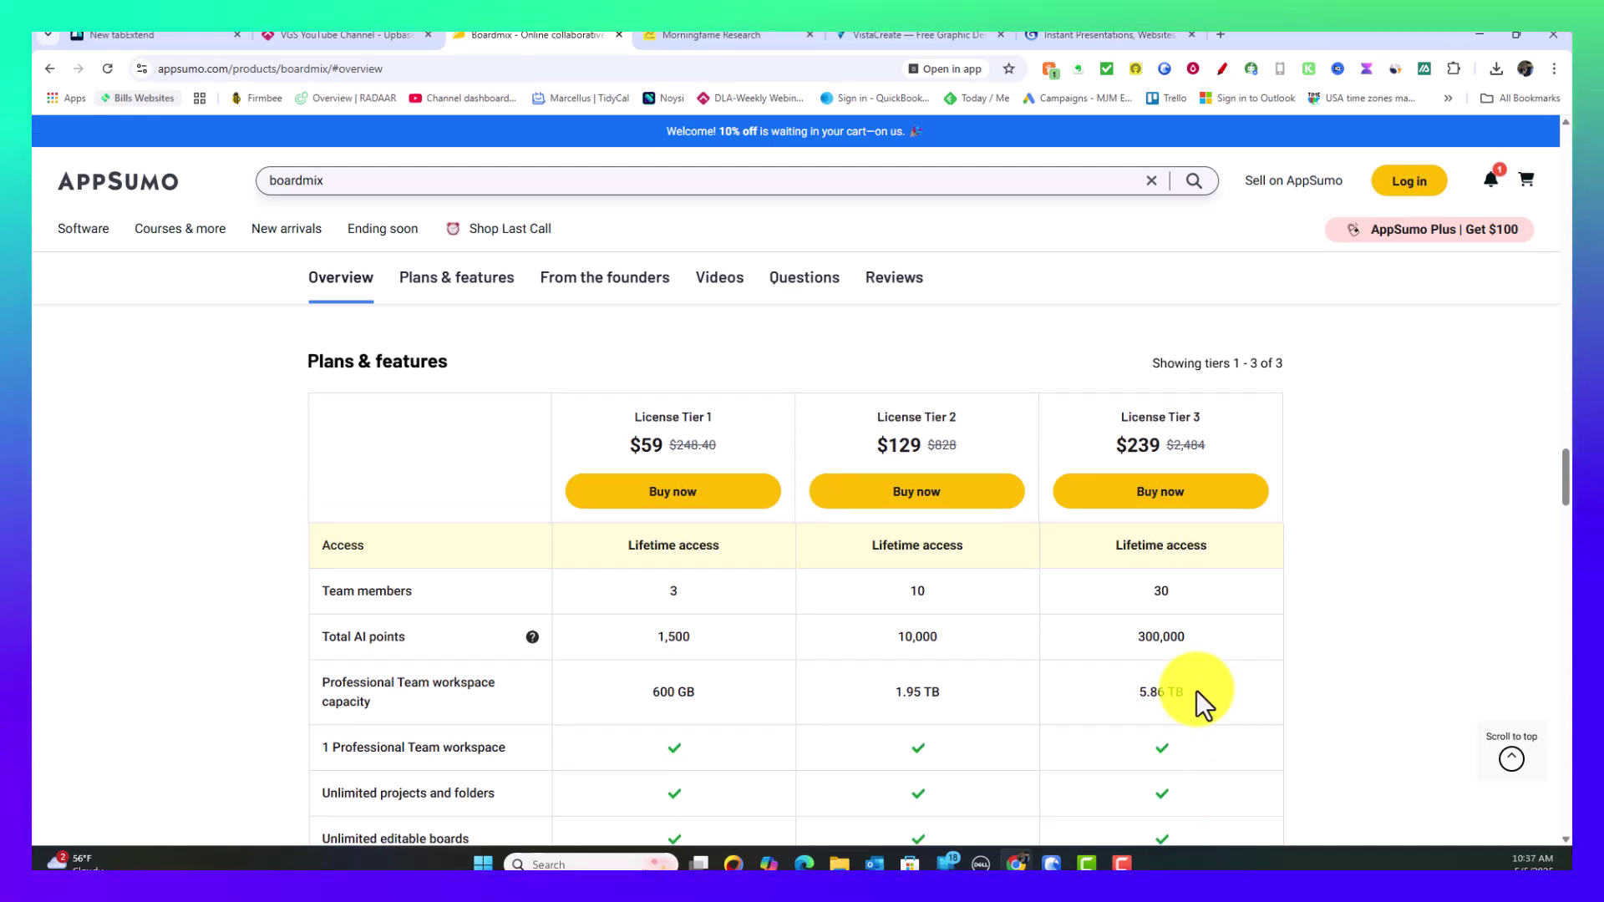
pyautogui.scroll(-2, 1197, 702)
pyautogui.scroll(-1, 1197, 702)
pyautogui.scroll(-2, 1191, 677)
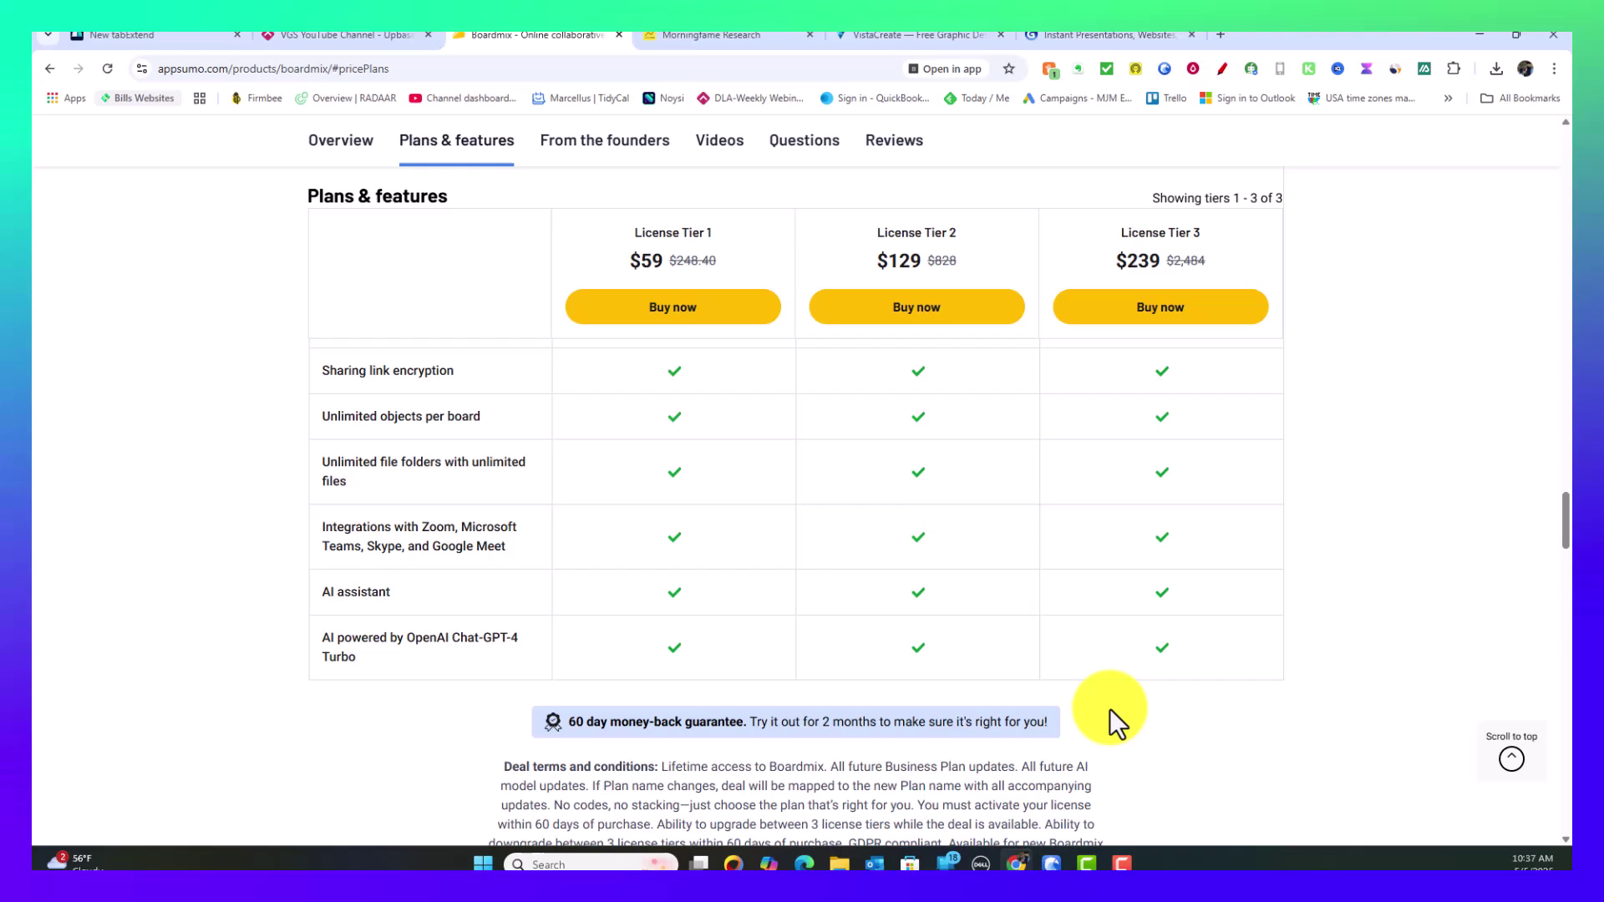
pyautogui.scroll(1, 1110, 709)
pyautogui.scroll(5, 1109, 709)
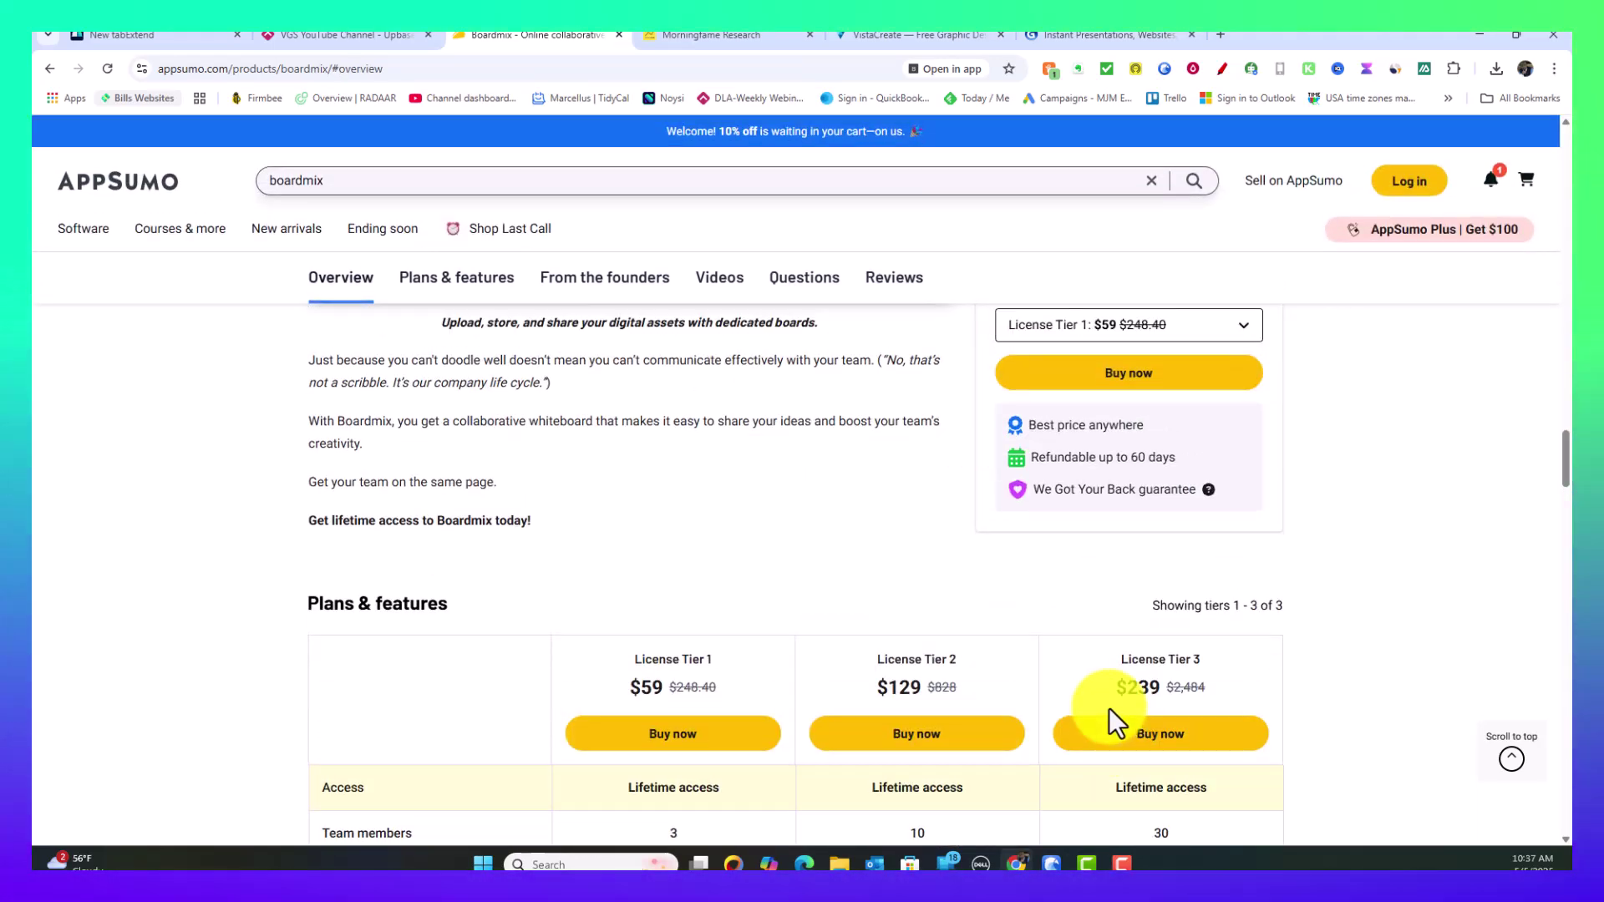
pyautogui.scroll(1, 1109, 709)
pyautogui.scroll(3, 1110, 709)
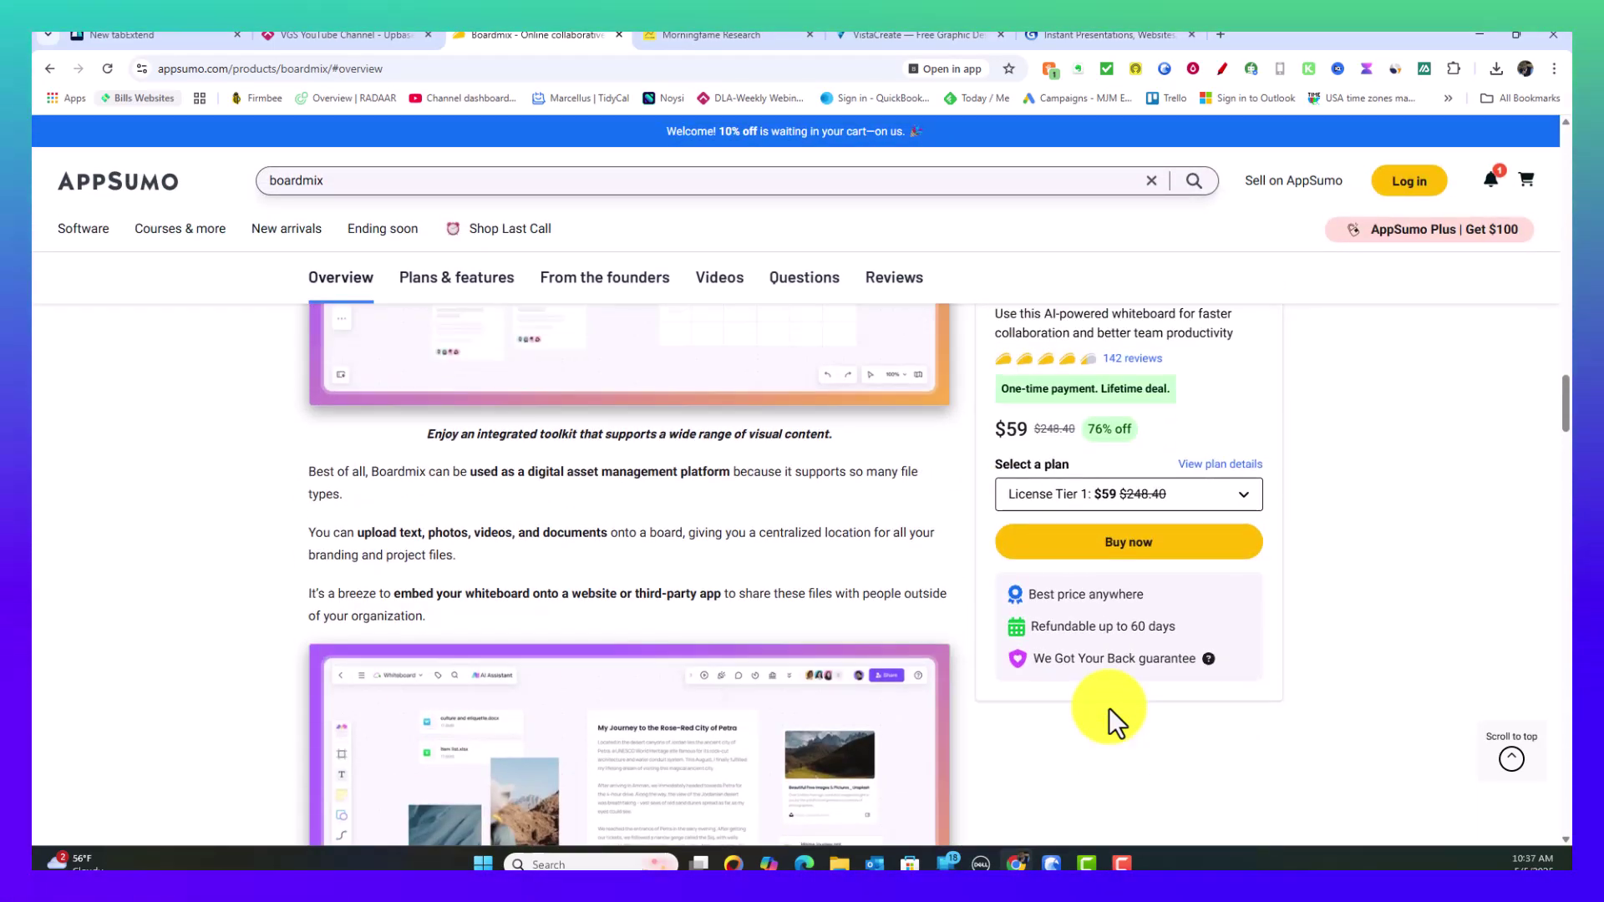
pyautogui.scroll(3, 1110, 709)
pyautogui.scroll(3, 1109, 709)
pyautogui.scroll(4, 1109, 709)
pyautogui.scroll(1, 1118, 375)
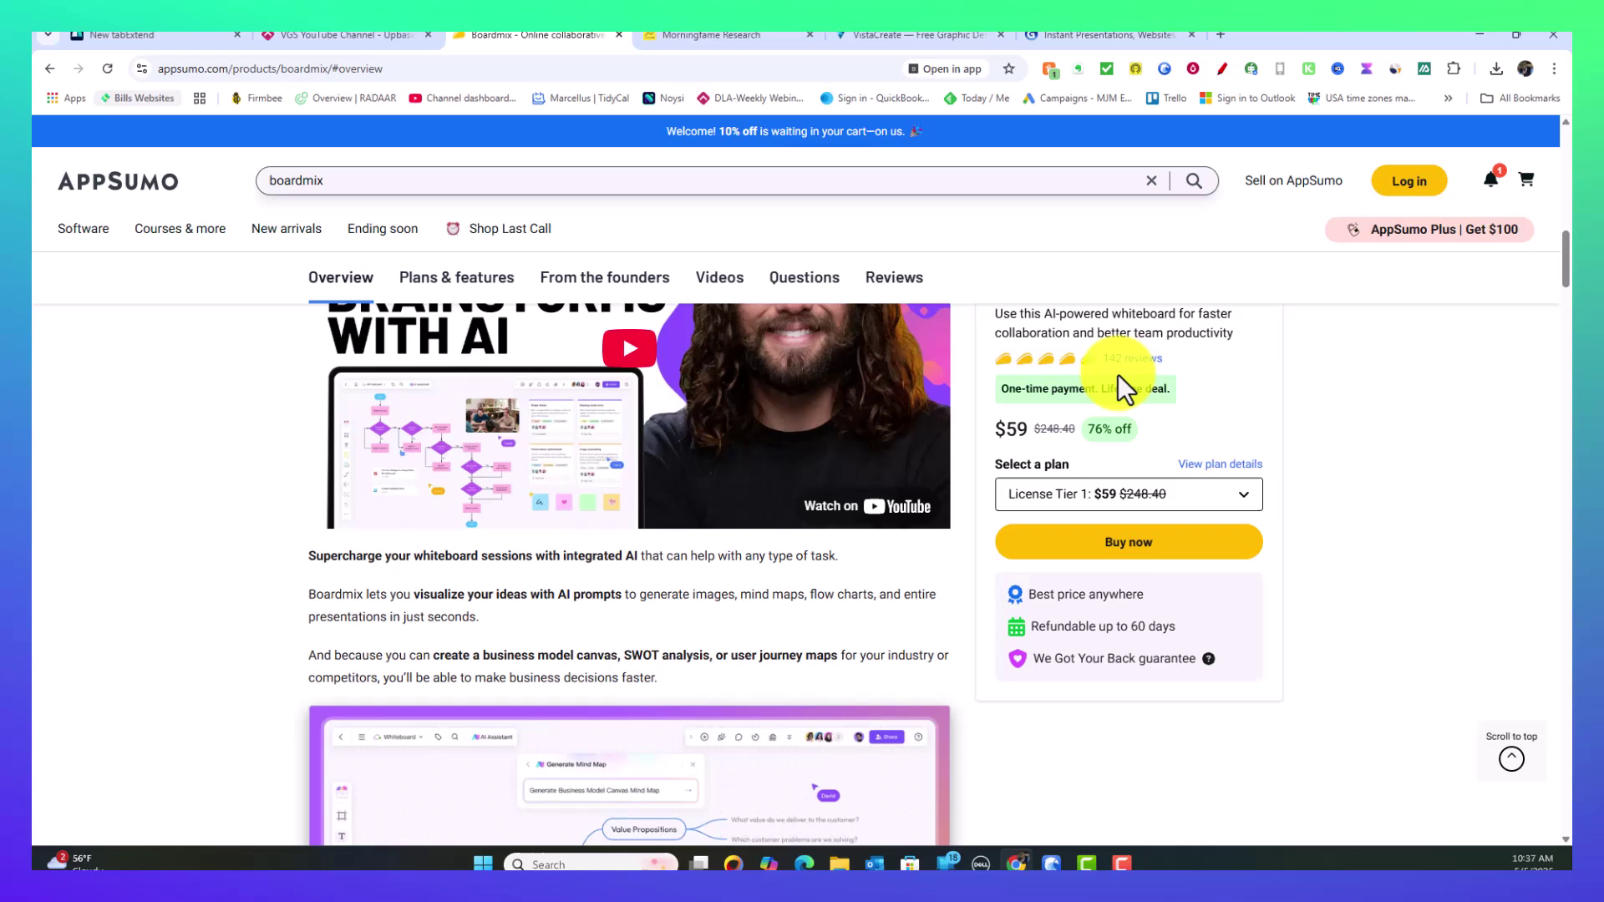
pyautogui.scroll(1, 1276, 448)
pyautogui.scroll(2, 1277, 447)
pyautogui.scroll(1, 1277, 448)
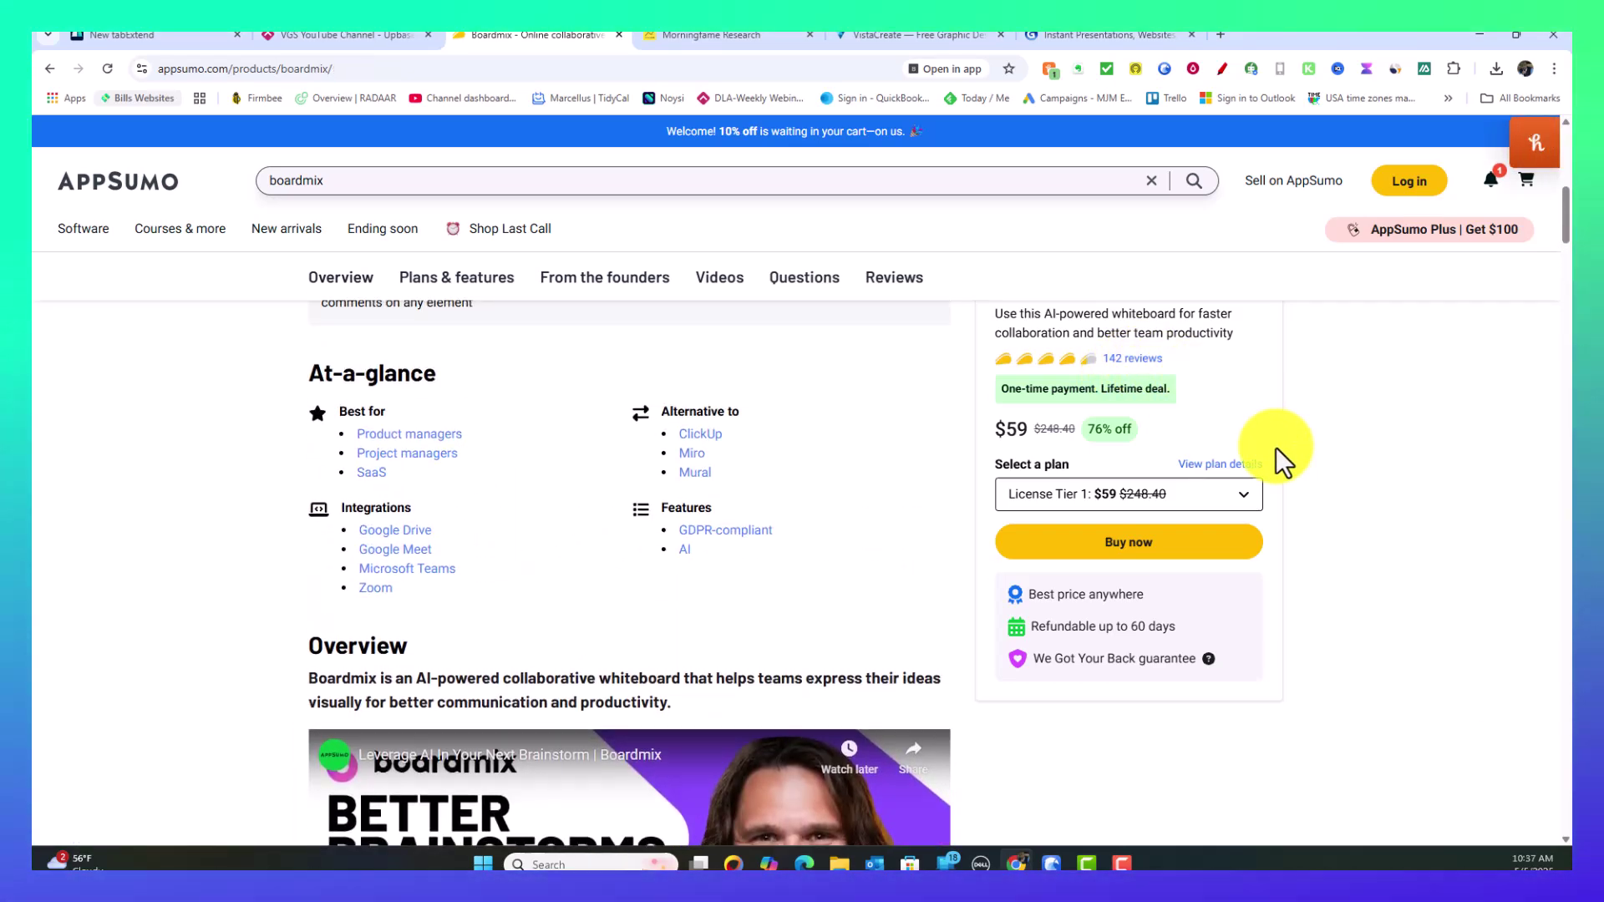
pyautogui.scroll(1, 1277, 448)
pyautogui.scroll(1, 1276, 448)
pyautogui.scroll(2, 1276, 448)
pyautogui.scroll(2, 1277, 448)
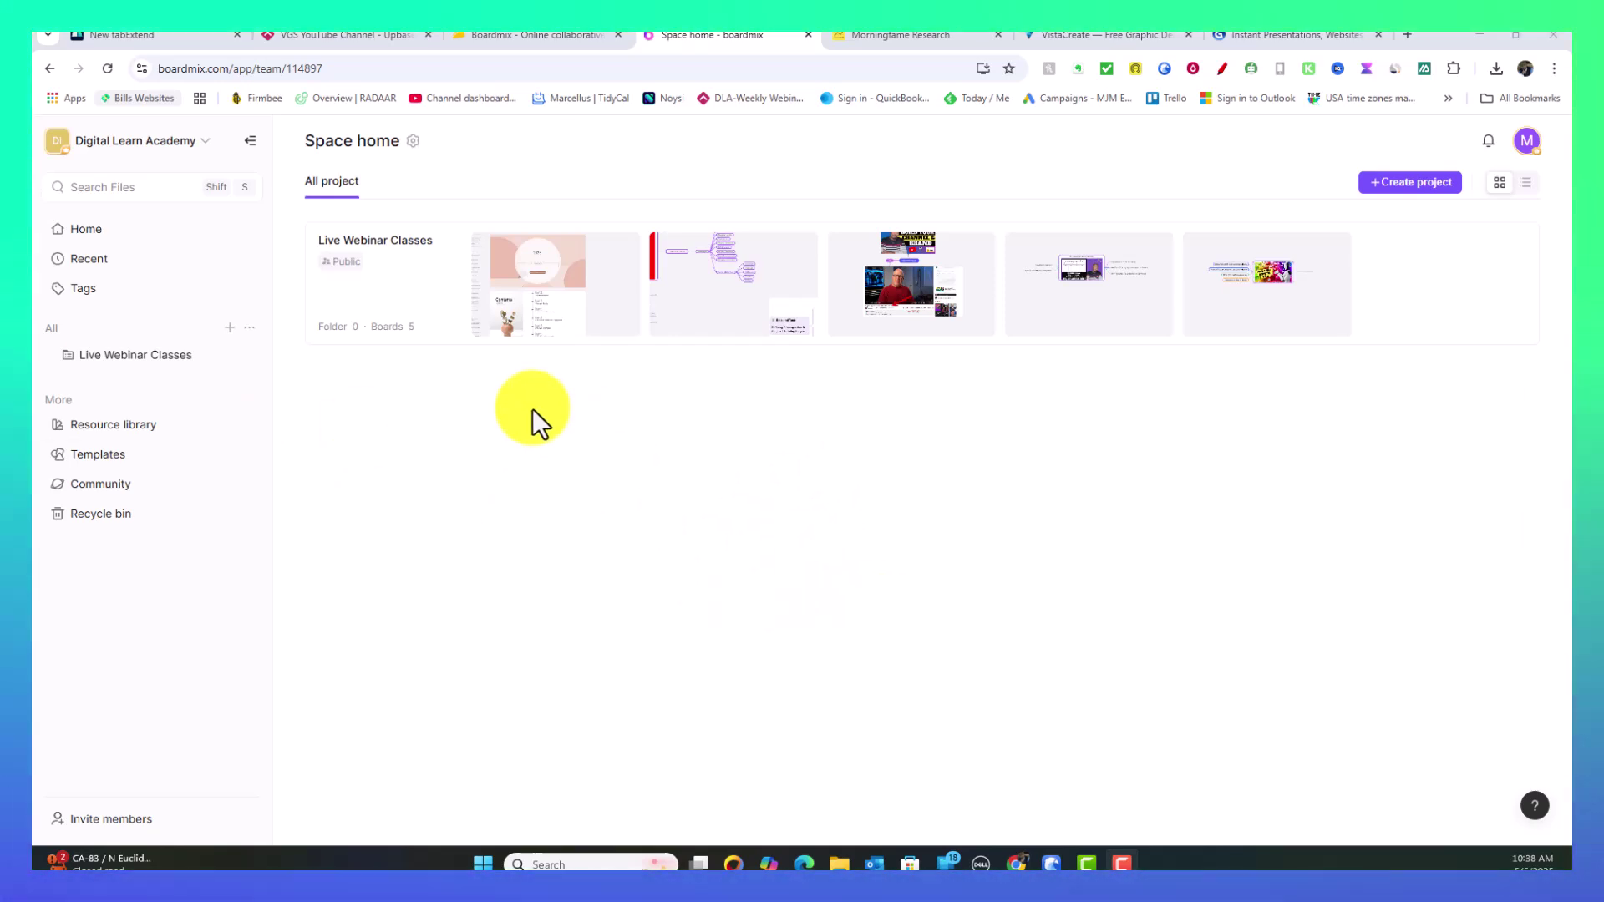
# Check the team workspace list, then open the Live Webinar Classes project with its five boards
pyautogui.click(201, 137)
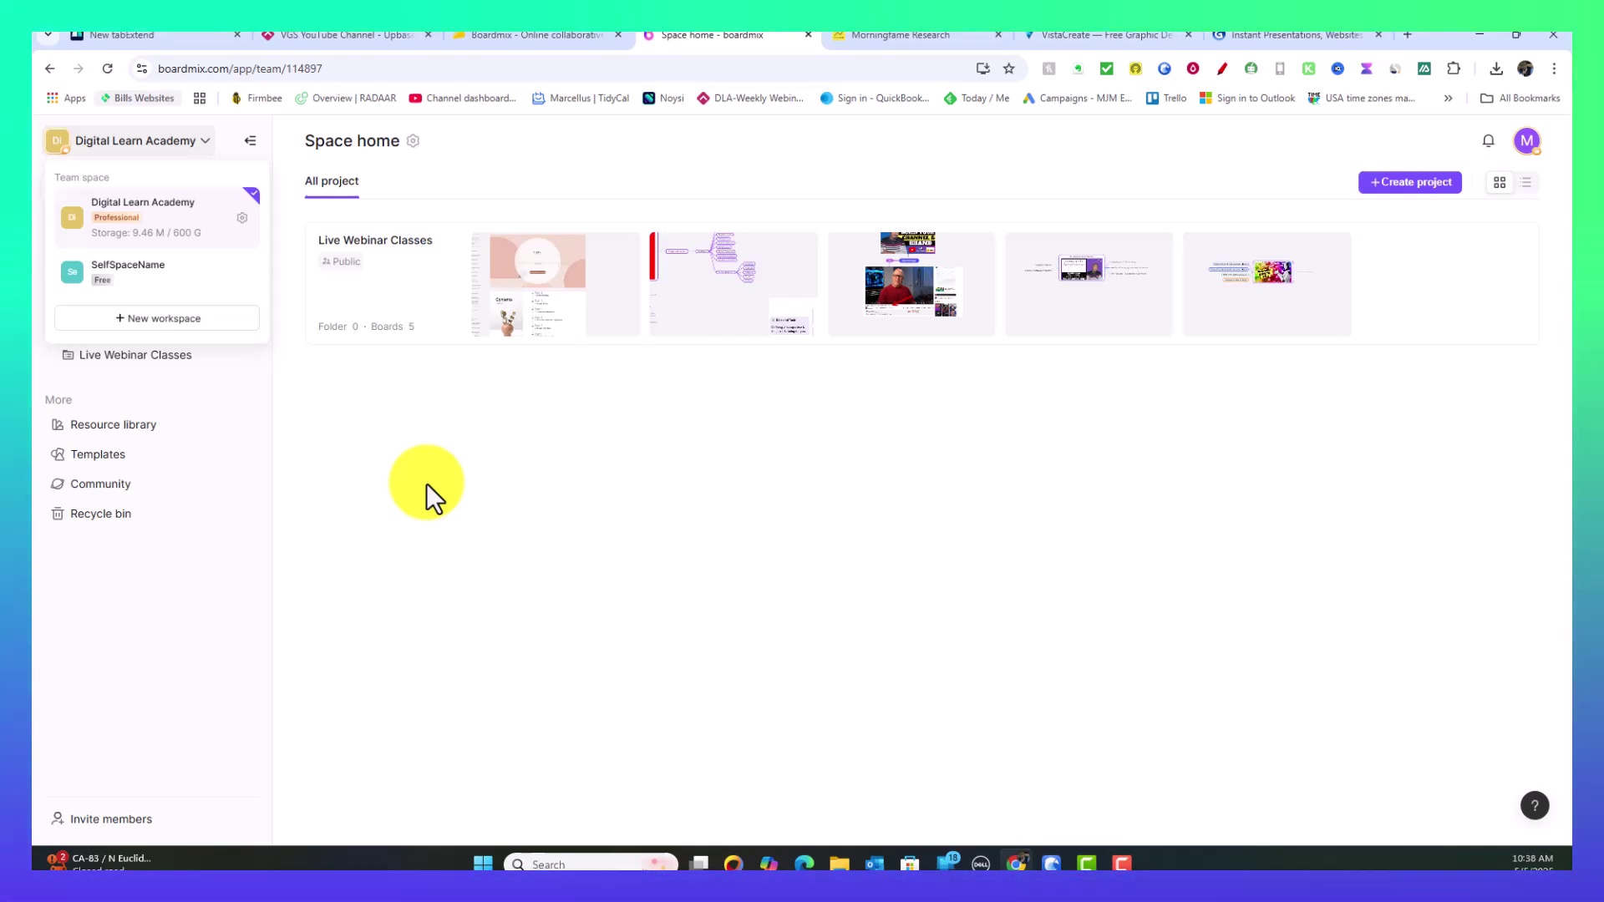
pyautogui.click(426, 483)
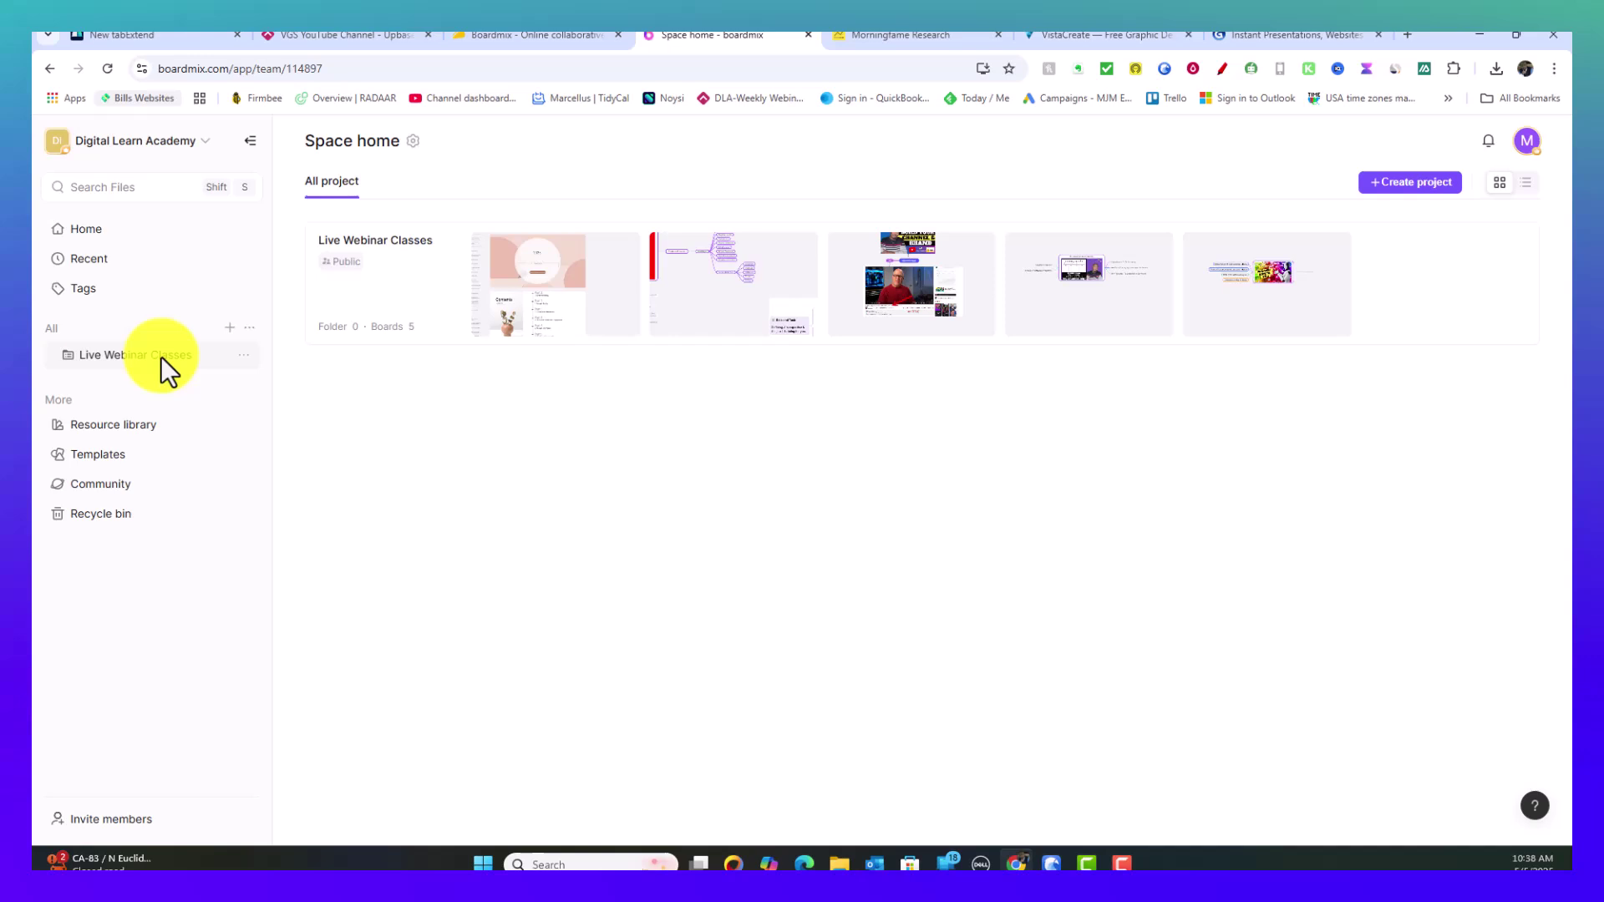
pyautogui.moveTo(555, 284)
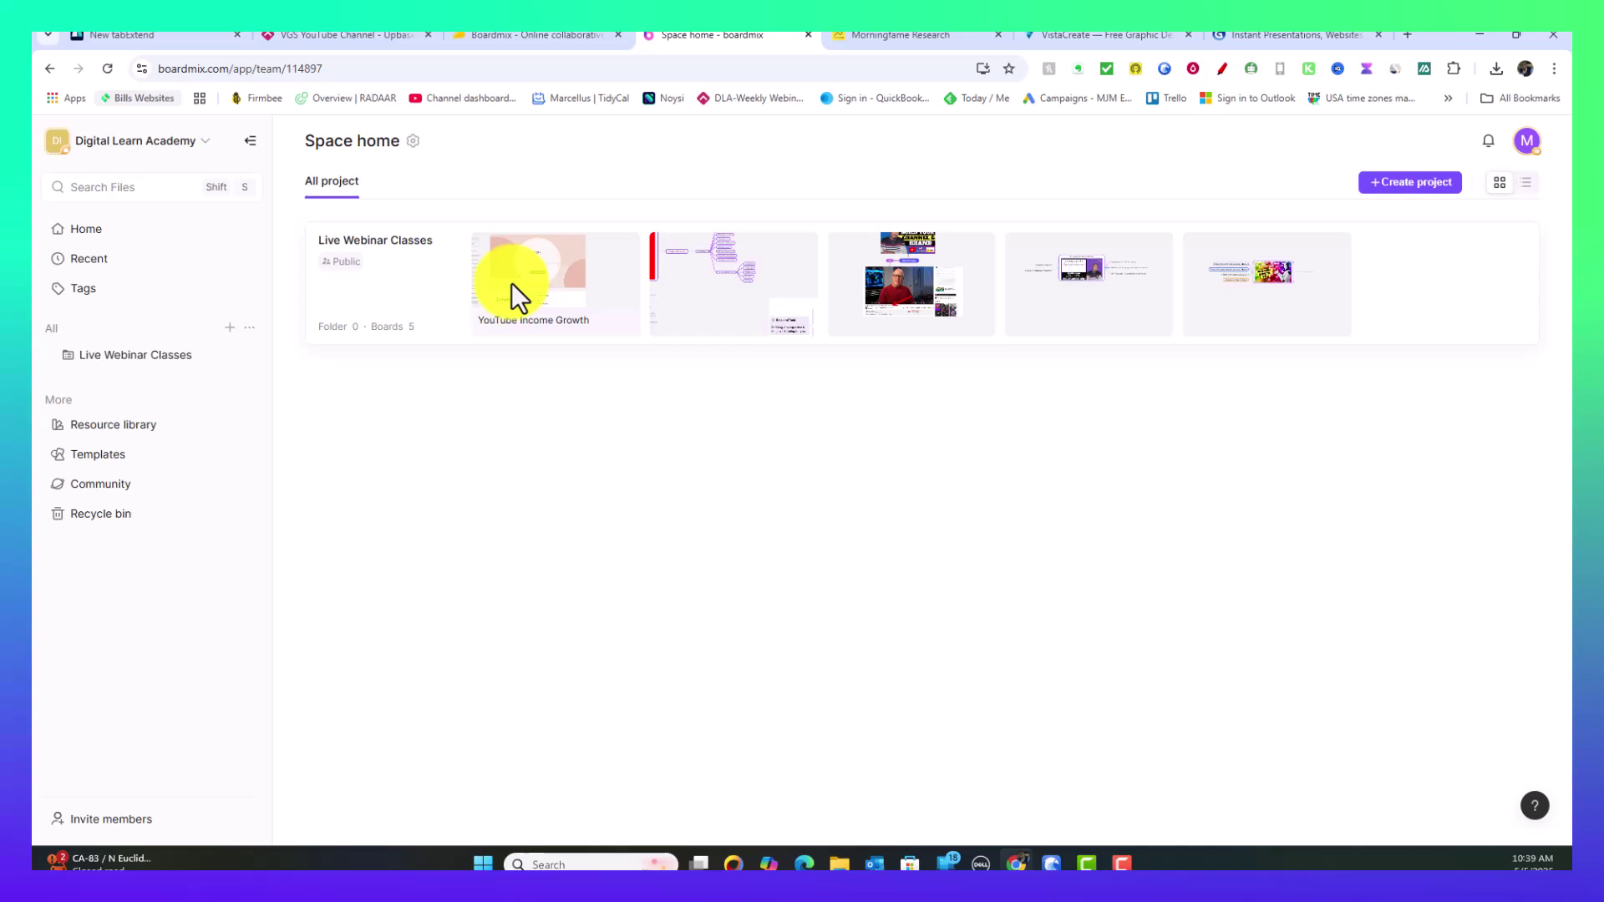
pyautogui.click(410, 265)
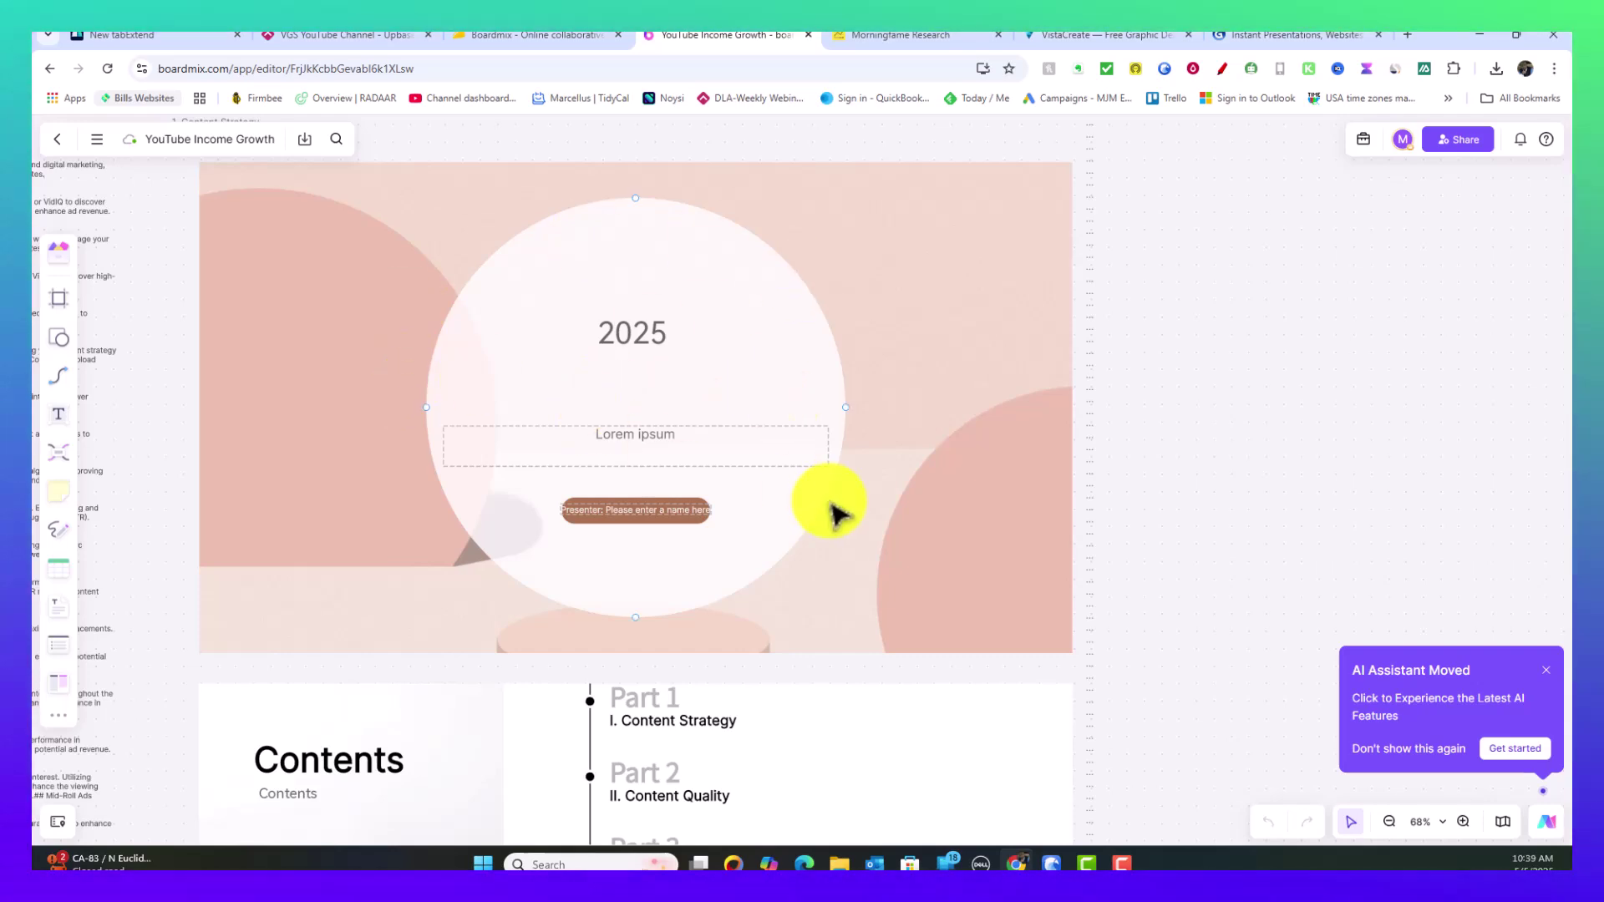
pyautogui.scroll(-1, 838, 516)
pyautogui.scroll(1, 837, 516)
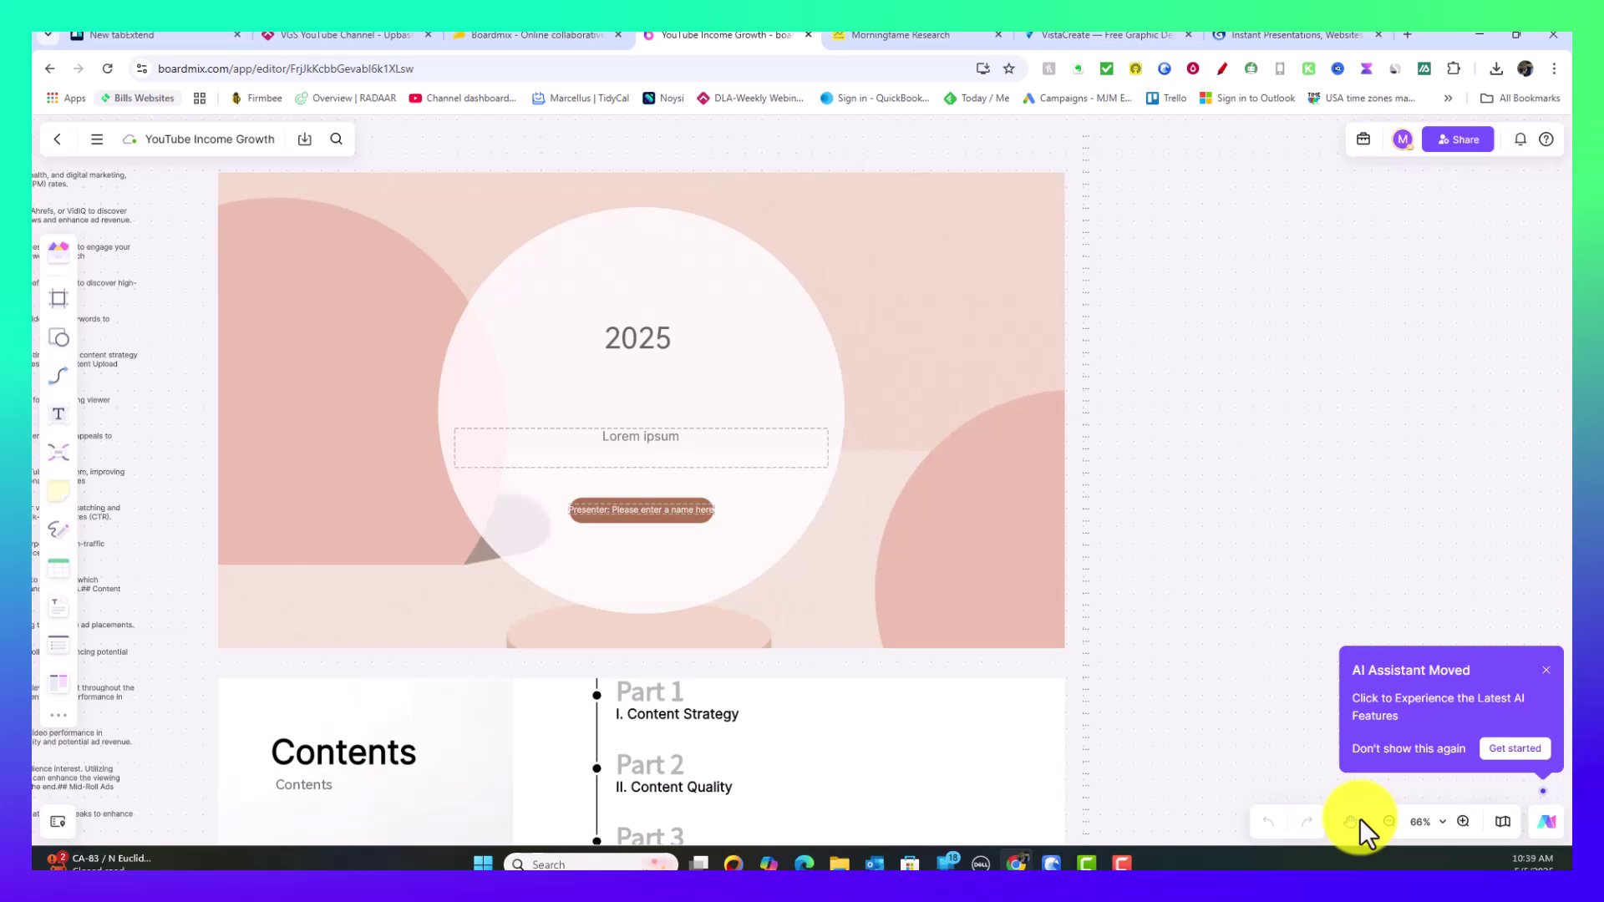
pyautogui.scroll(-2, 1204, 649)
pyautogui.scroll(-1, 1195, 504)
pyautogui.scroll(-1, 1200, 405)
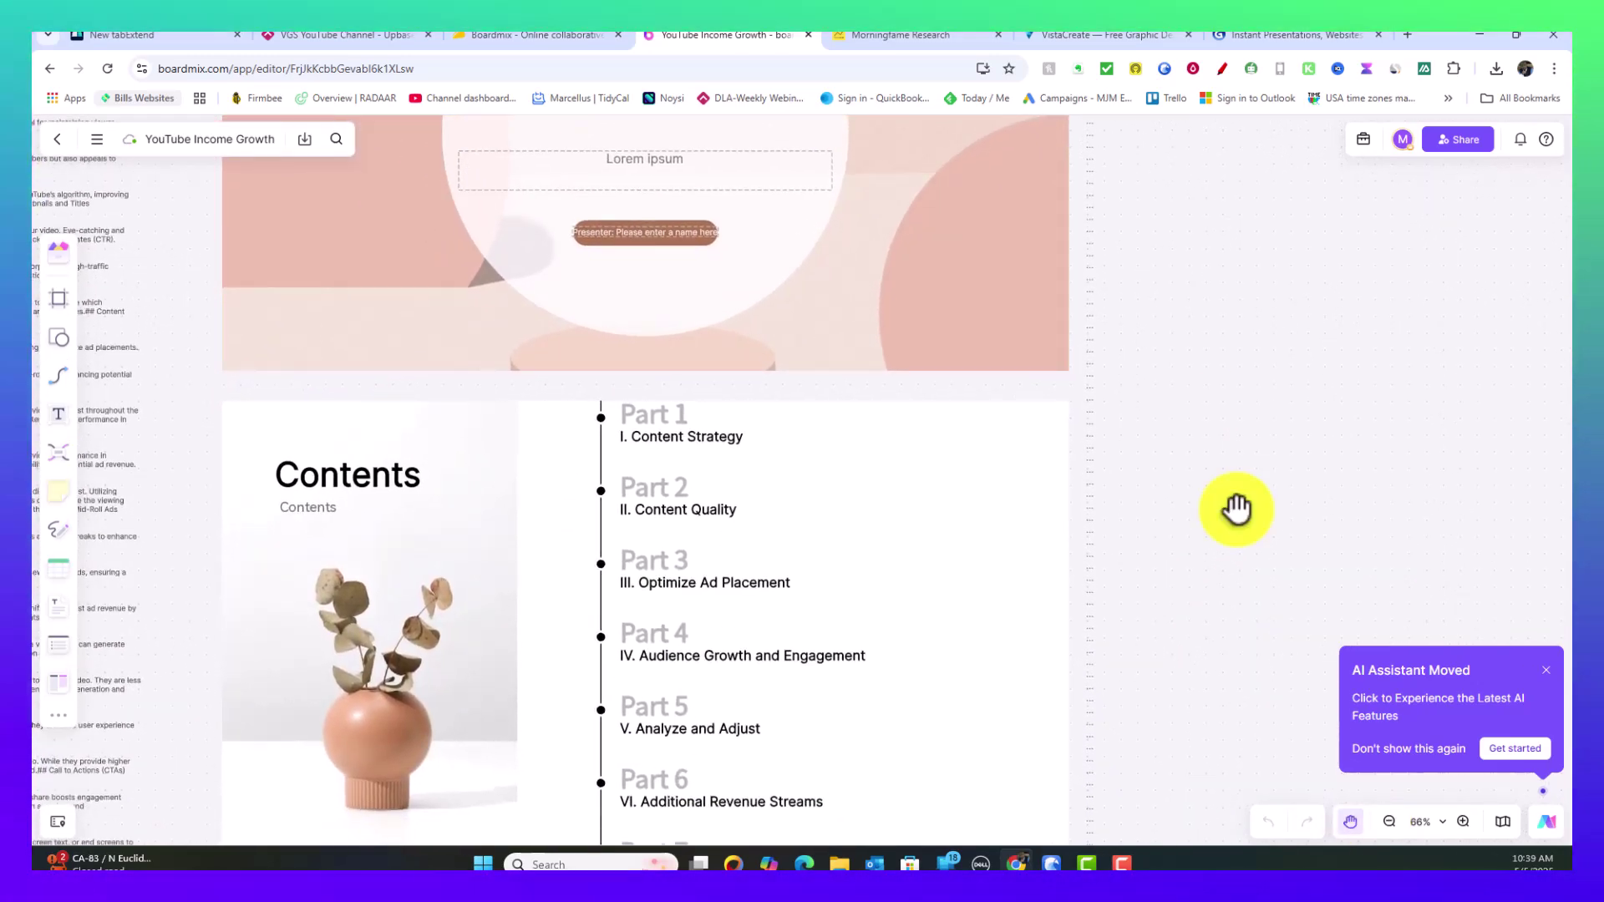
pyautogui.scroll(-1, 1235, 506)
pyautogui.scroll(-2, 1255, 531)
pyautogui.scroll(-2, 1230, 493)
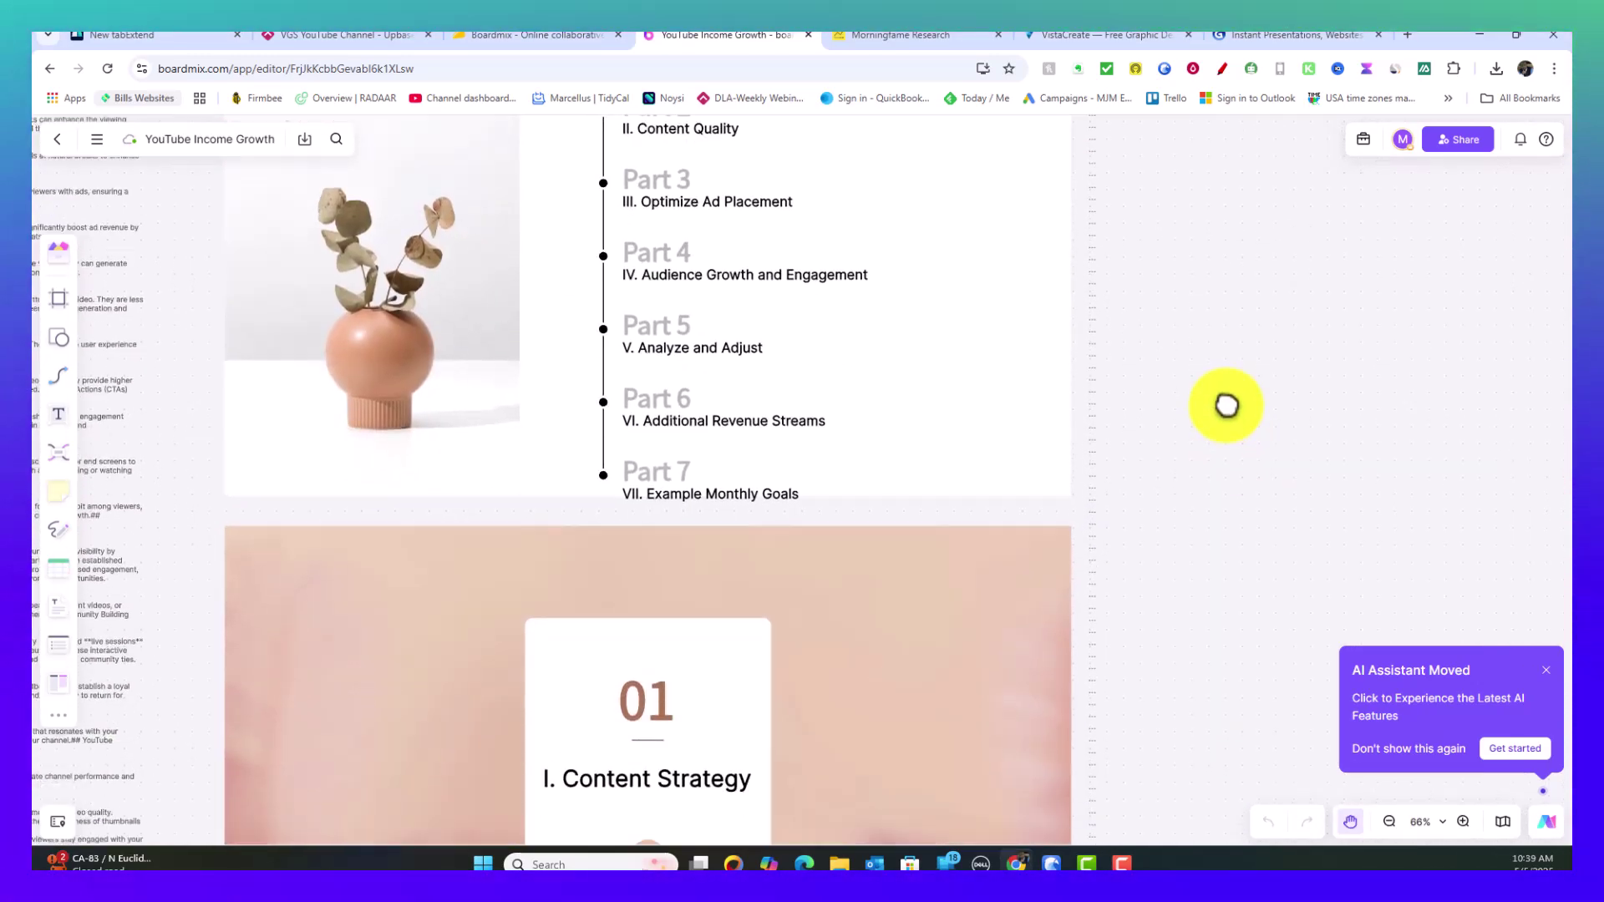
pyautogui.scroll(-2, 1209, 495)
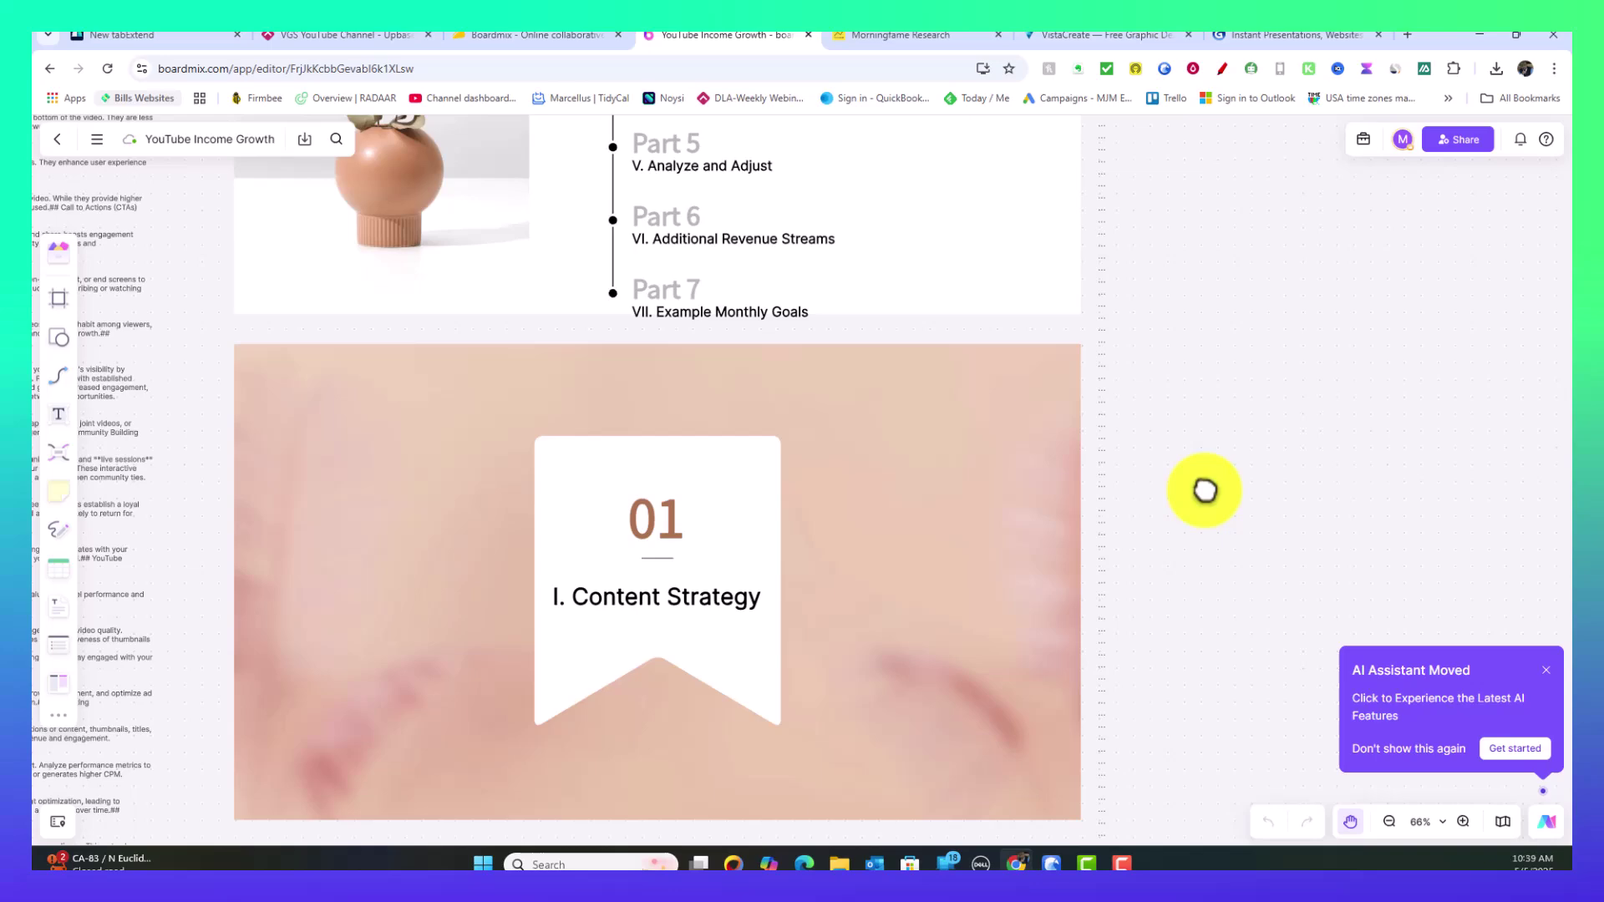
# Pan down to the High-CPM Niches and Keyword Research slides, dismissing the AI assistant notice
pyautogui.moveTo(1191, 732)
pyautogui.mouseDown()
pyautogui.moveTo(1192, 548)
pyautogui.moveTo(1225, 348)
pyautogui.mouseUp()
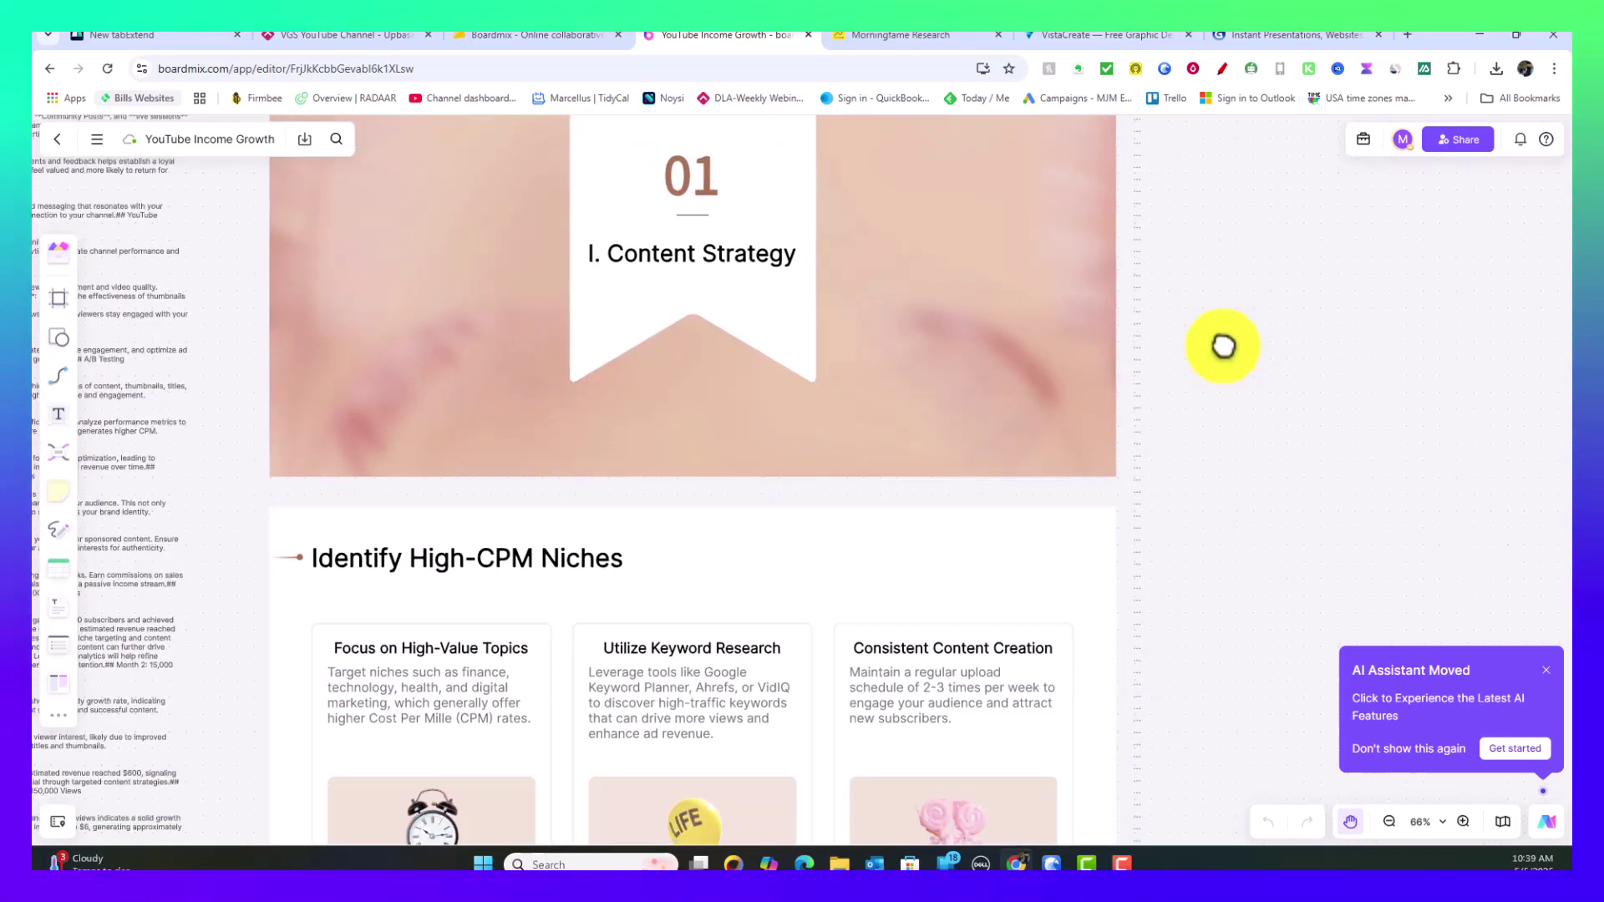
pyautogui.moveTo(1163, 705); pyautogui.dragTo(1165, 430)
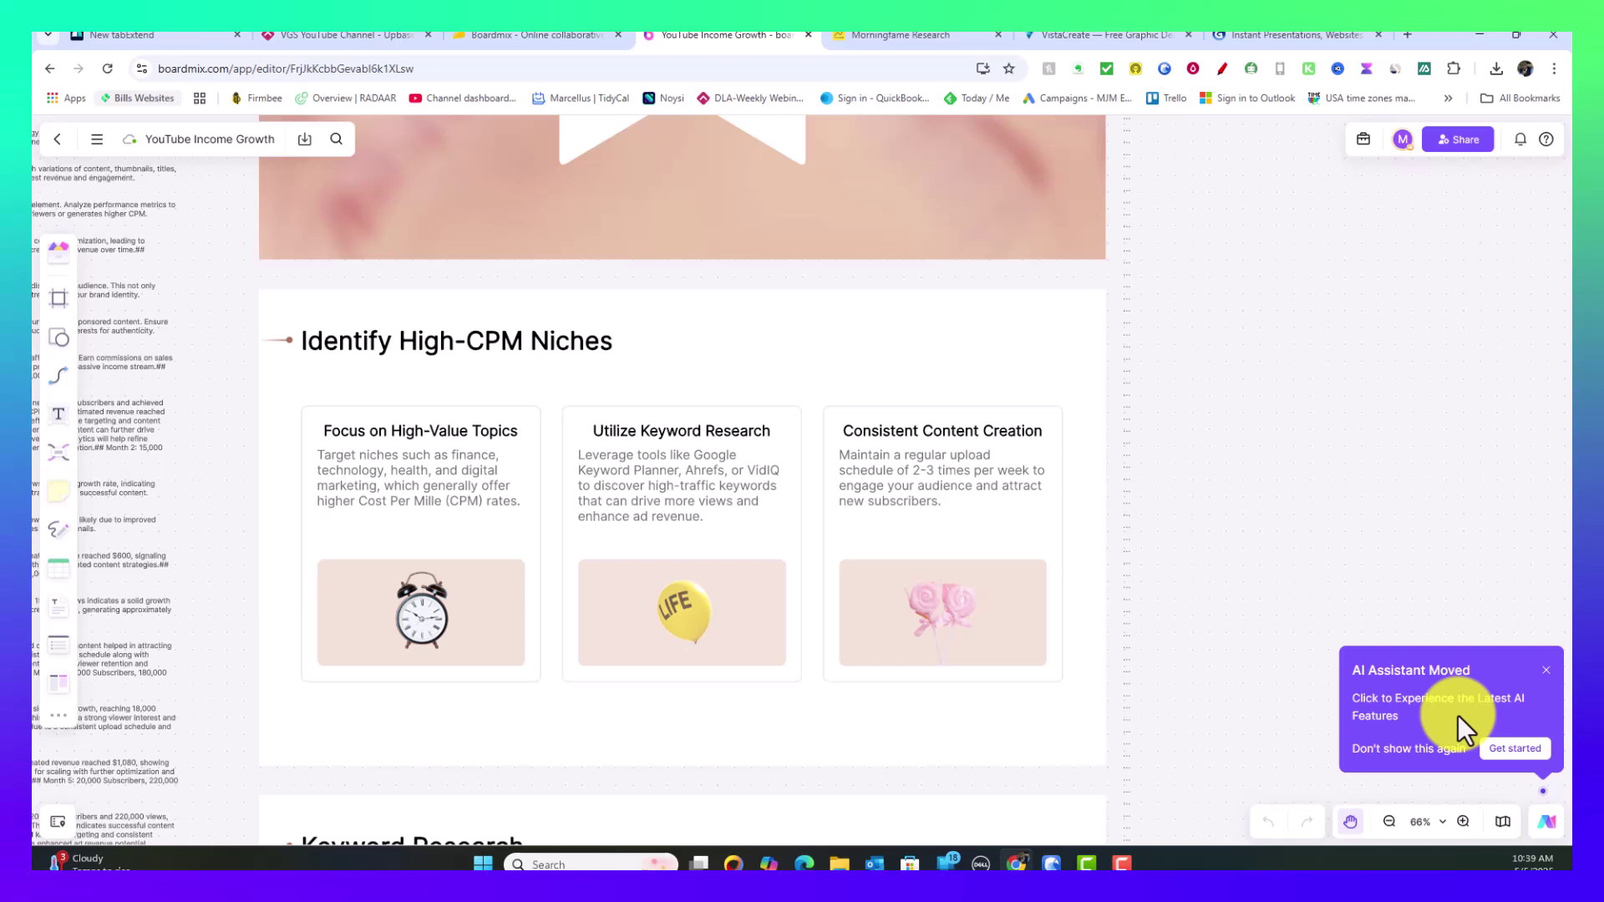
pyautogui.click(1543, 669)
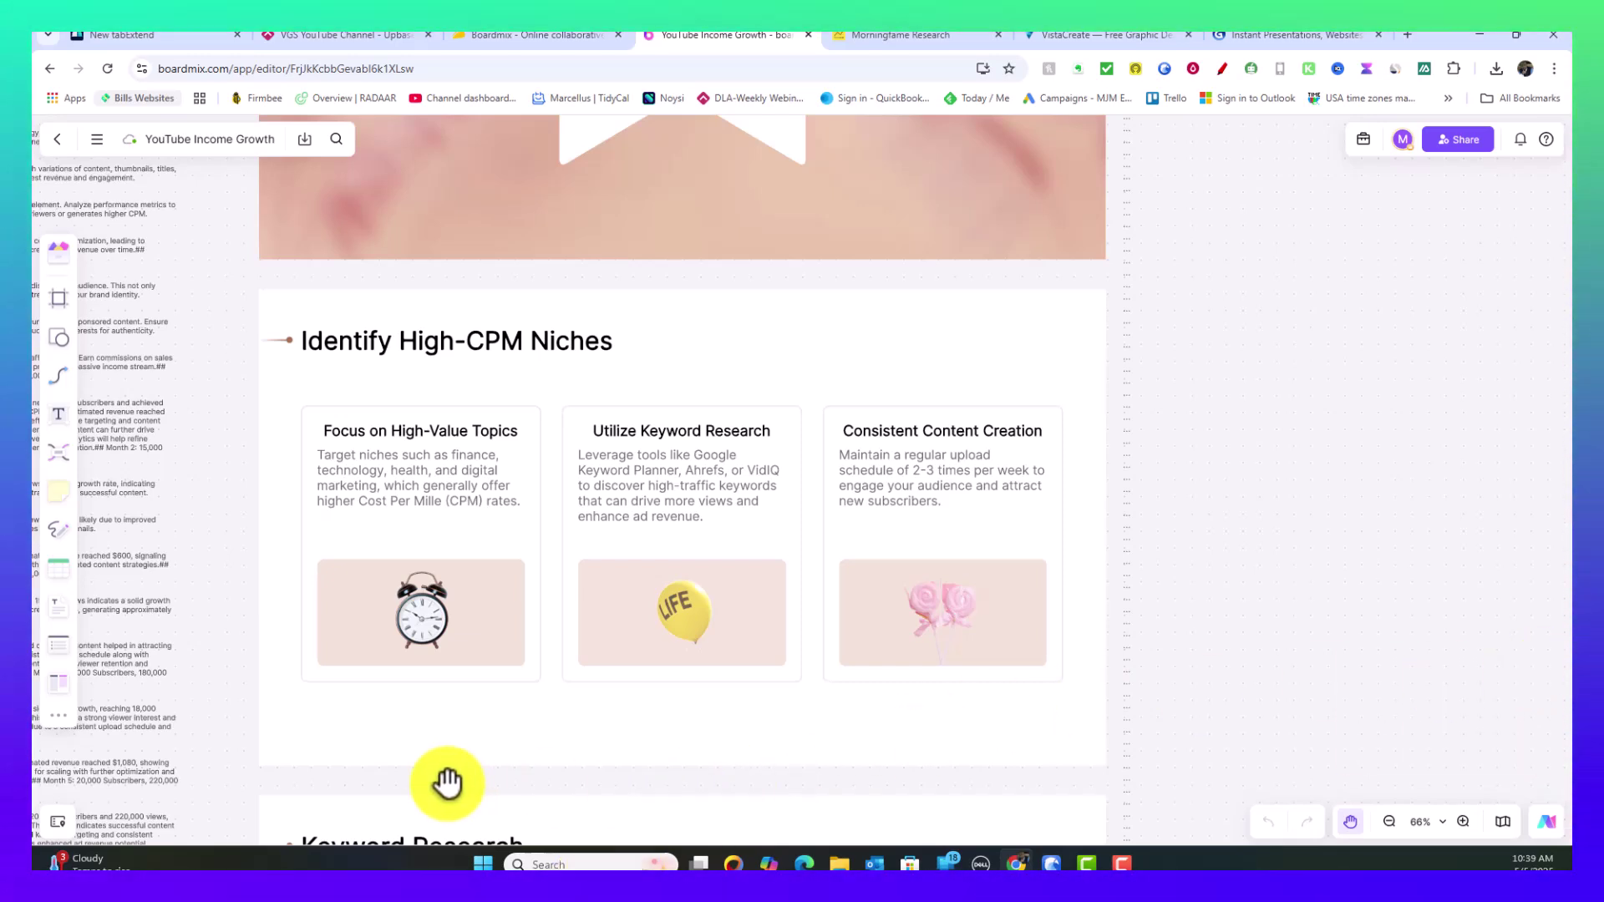
pyautogui.moveTo(295, 665)
pyautogui.mouseDown()
pyautogui.moveTo(789, 865)
pyautogui.moveTo(399, 642)
pyautogui.mouseUp()
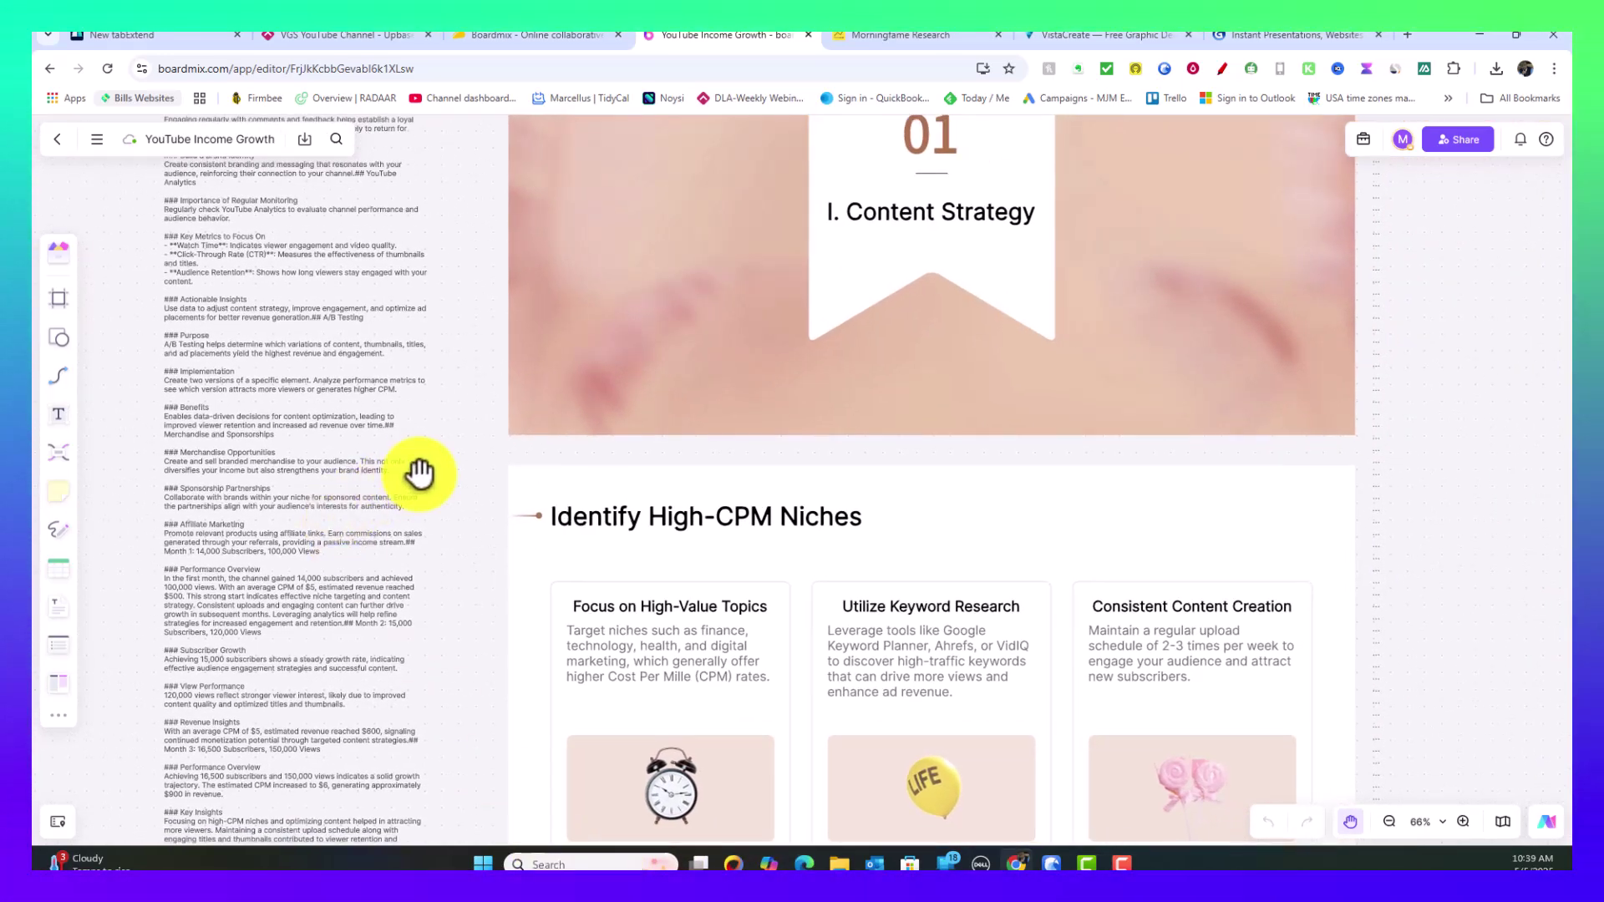
pyautogui.moveTo(448, 416); pyautogui.dragTo(491, 845)
pyautogui.moveTo(490, 413)
pyautogui.mouseDown()
pyautogui.moveTo(490, 846)
pyautogui.moveTo(502, 471)
pyautogui.moveTo(512, 706)
pyautogui.mouseUp()
pyautogui.press('super')
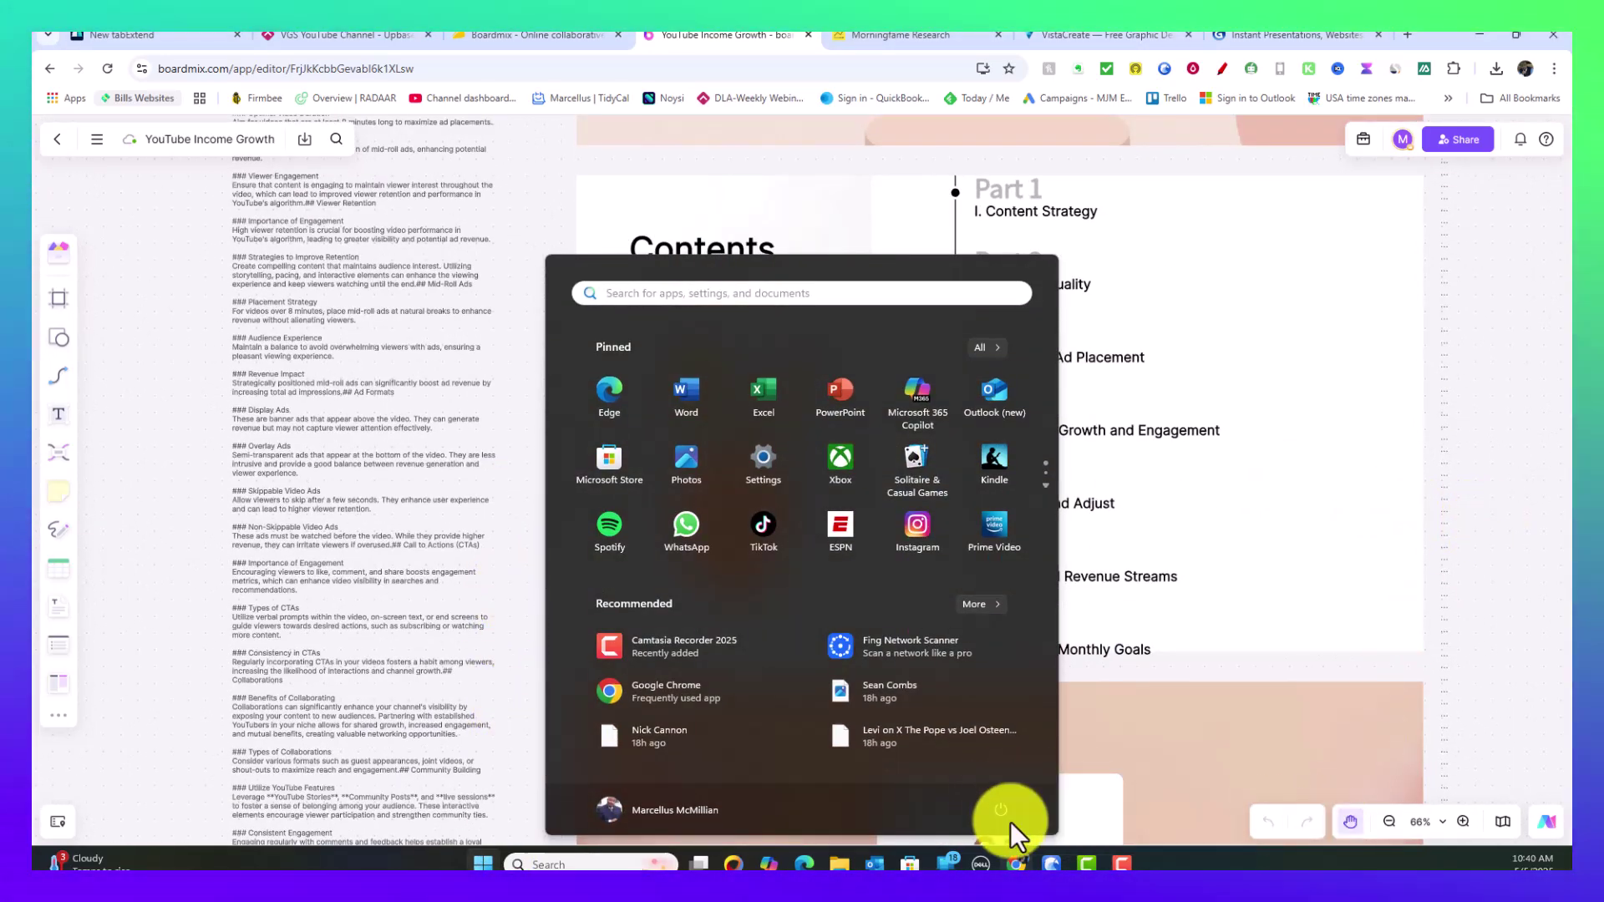
pyautogui.click(544, 260)
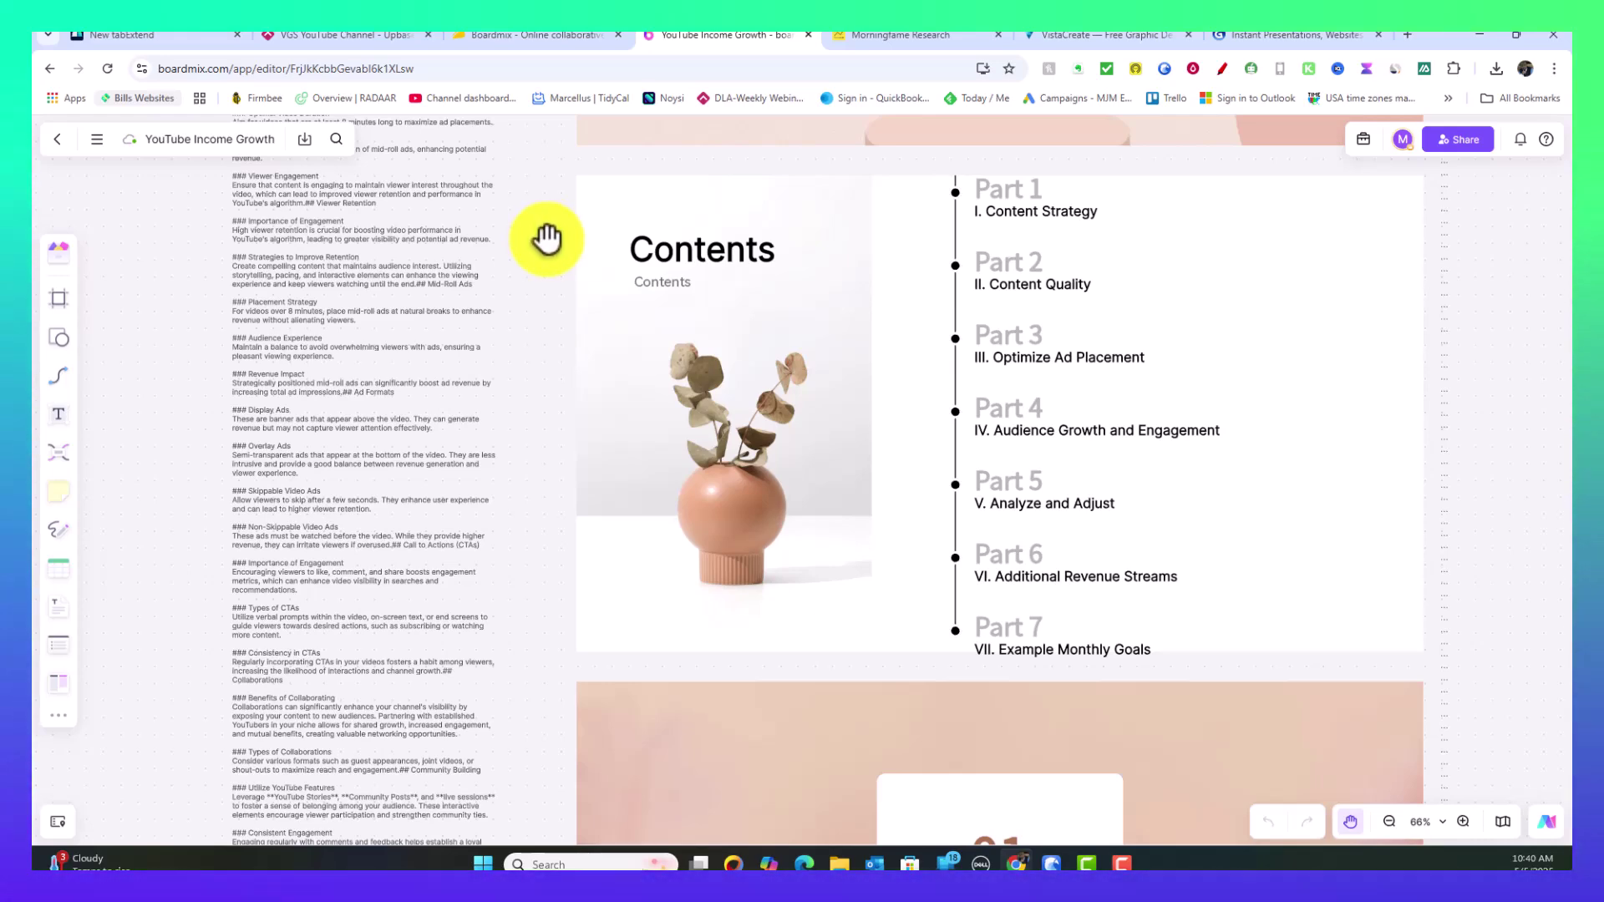
pyautogui.scroll(-2, 531, 311)
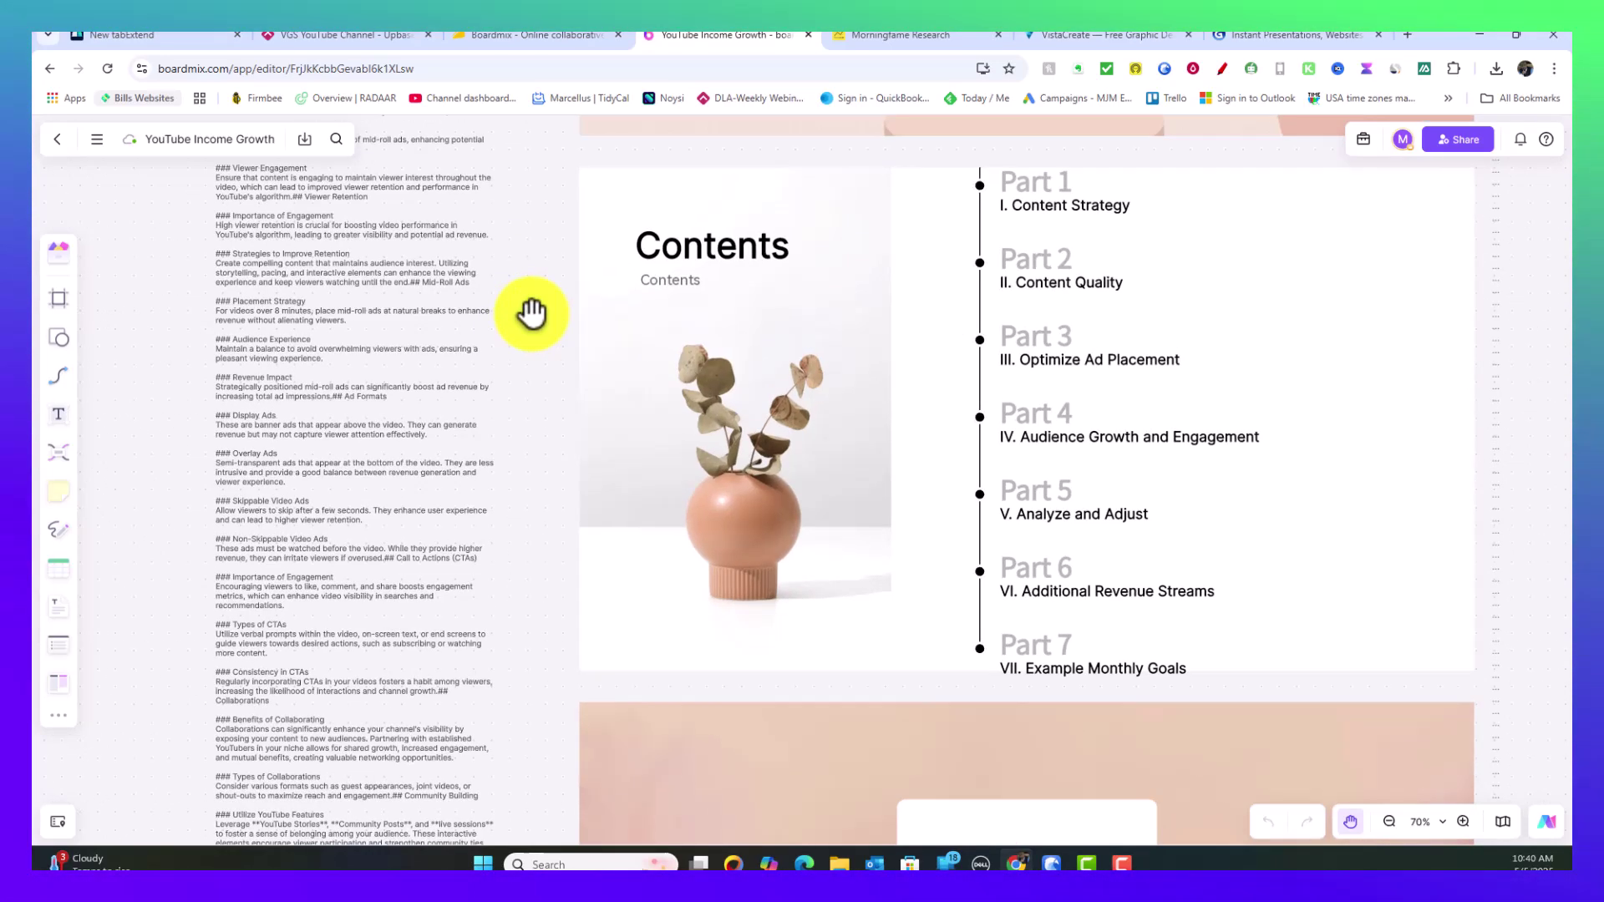
pyautogui.scroll(1, 531, 313)
pyautogui.scroll(4, 530, 340)
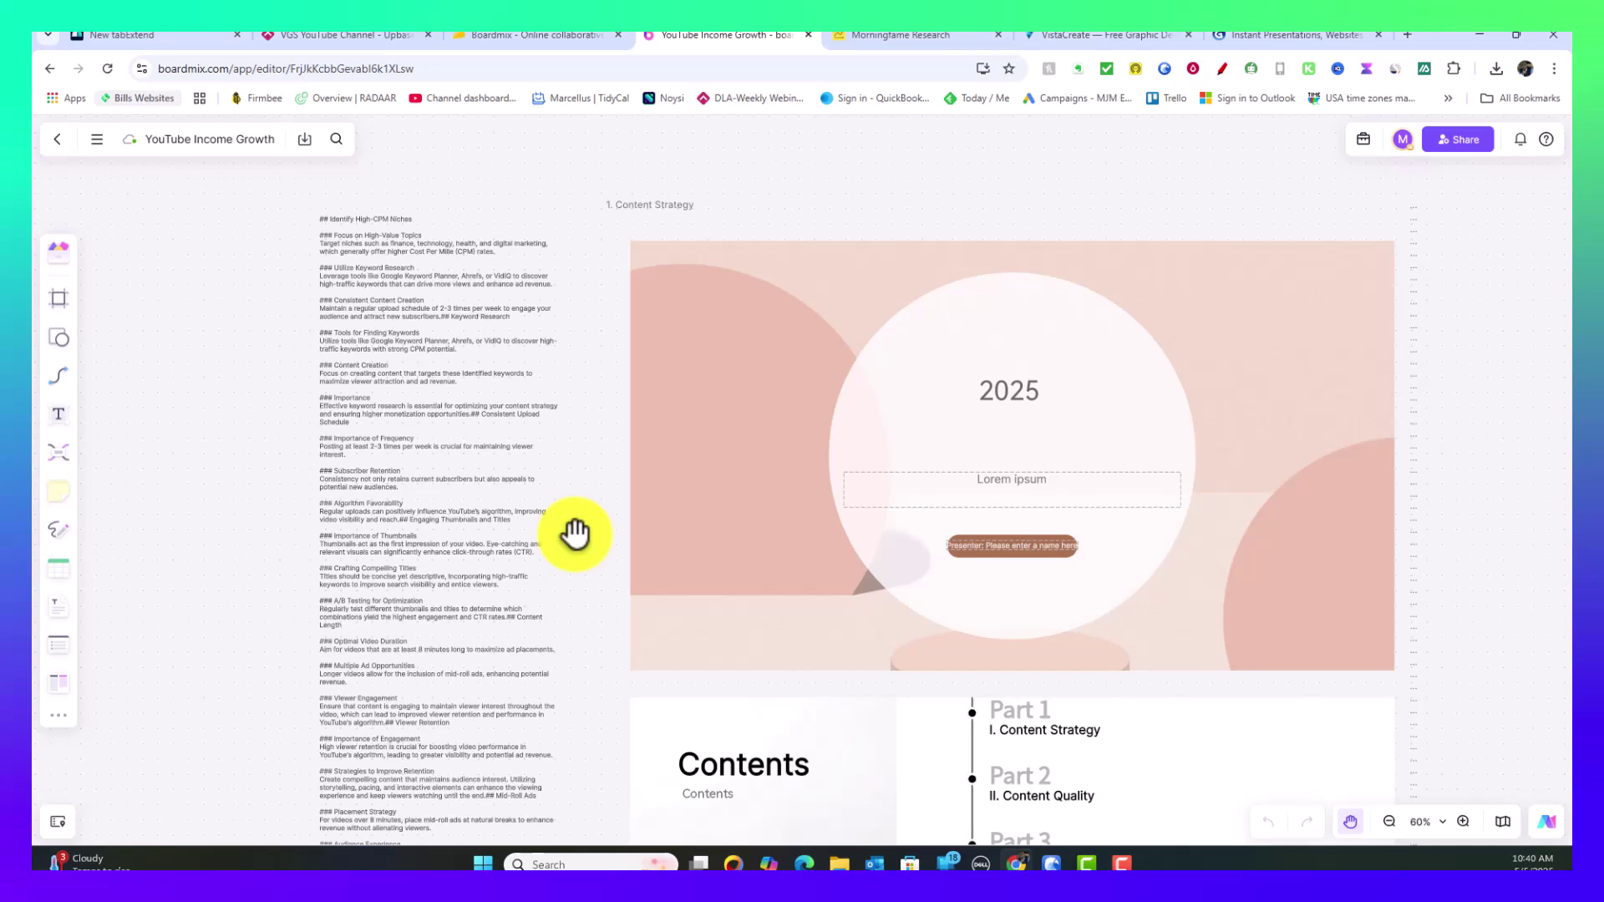
pyautogui.moveTo(490, 535)
pyautogui.mouseDown()
pyautogui.moveTo(377, 476)
pyautogui.moveTo(402, 458)
pyautogui.mouseUp()
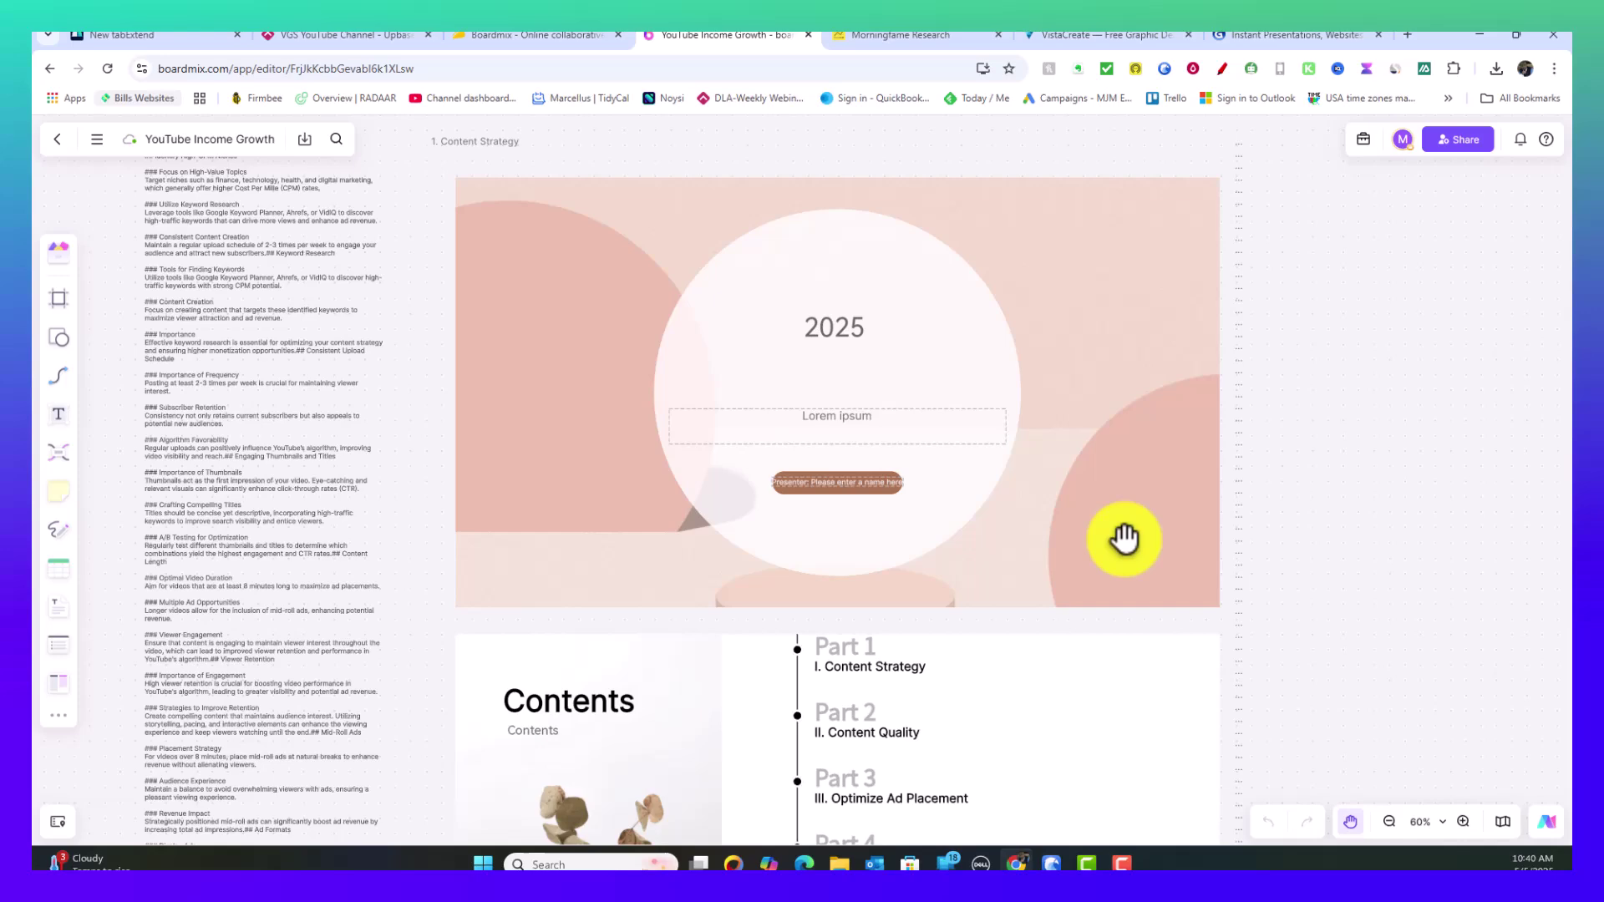
pyautogui.moveTo(1156, 667)
pyautogui.mouseDown()
pyautogui.moveTo(1133, 364)
pyautogui.moveTo(1138, 594)
pyautogui.moveTo(1199, 697)
pyautogui.mouseUp()
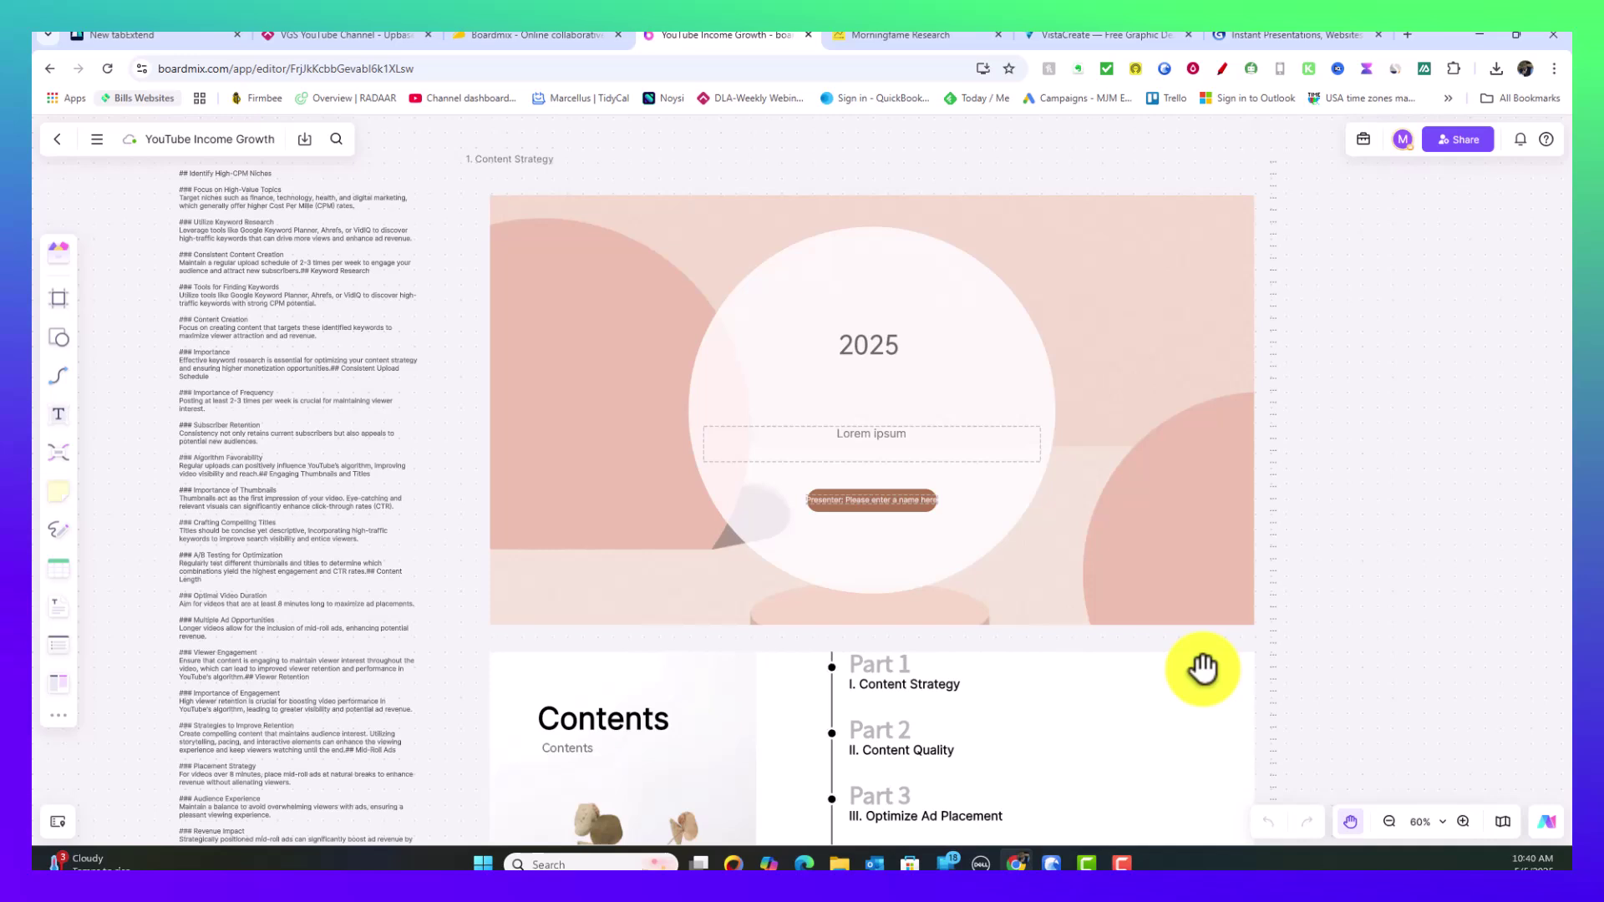
pyautogui.click(1351, 822)
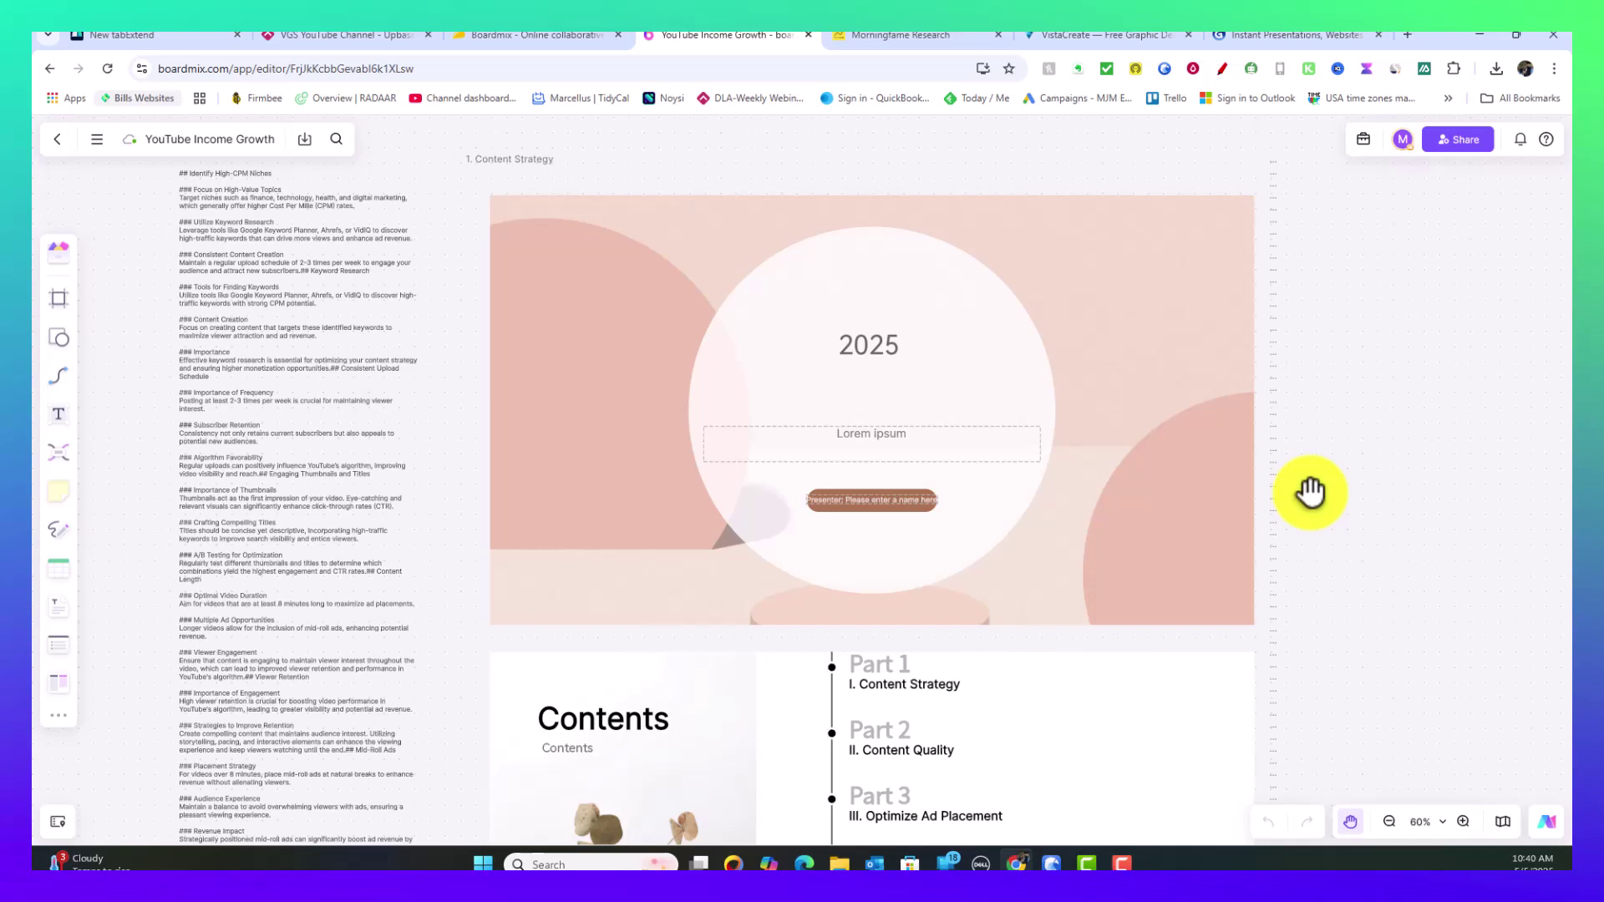
pyautogui.press('v')
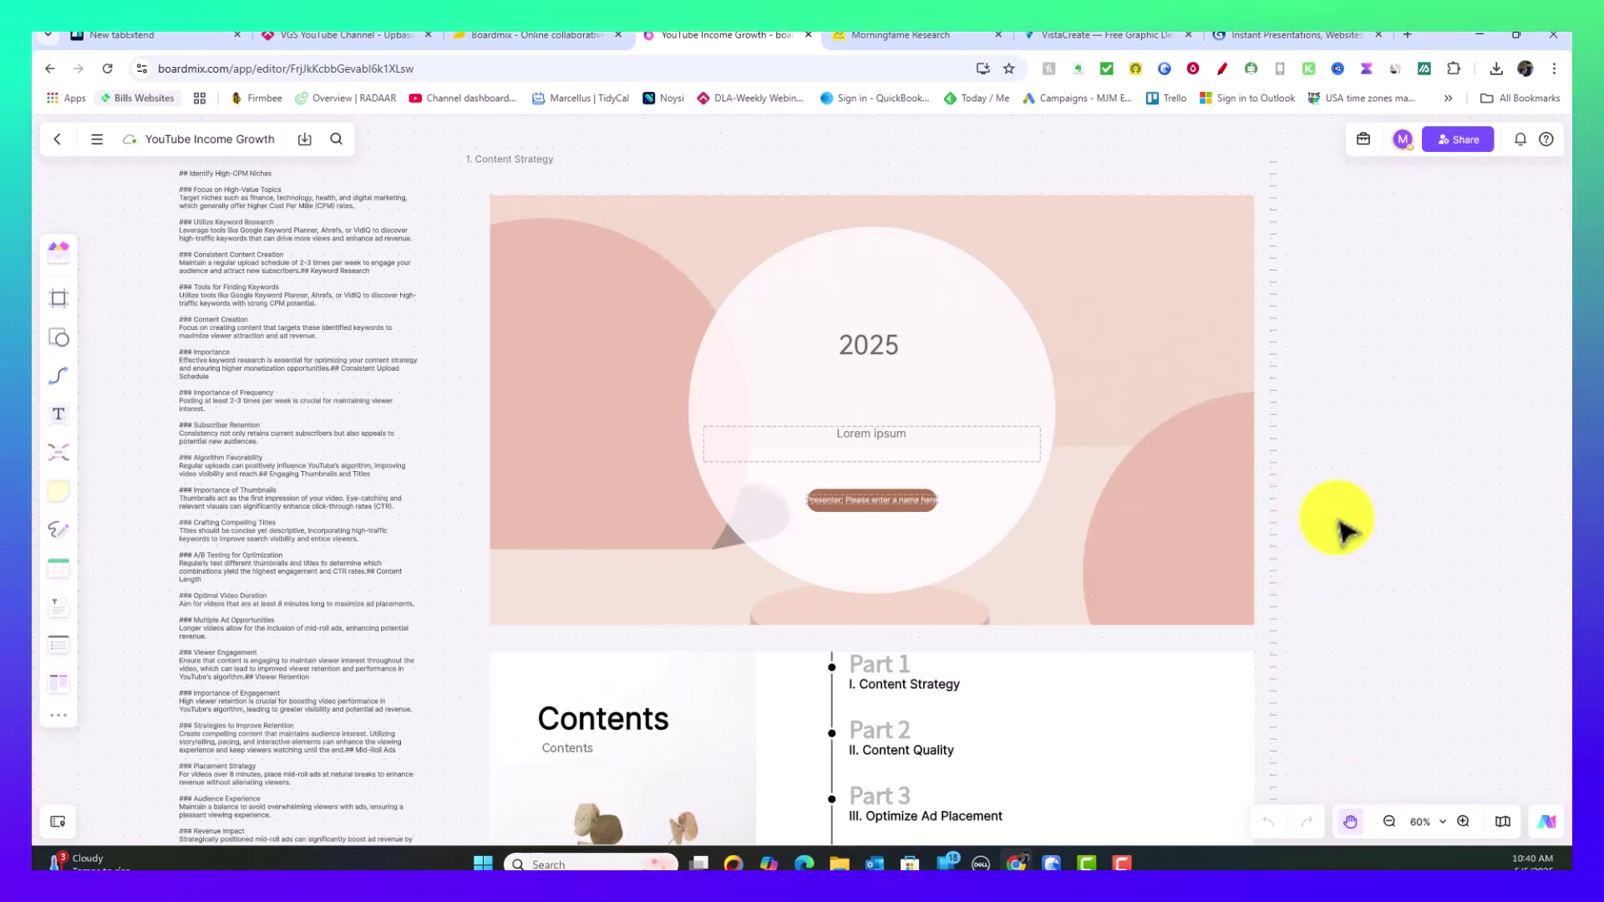
# Zoom out on the YouTube Income Growth board for an overview of all slides
pyautogui.click(1352, 823)
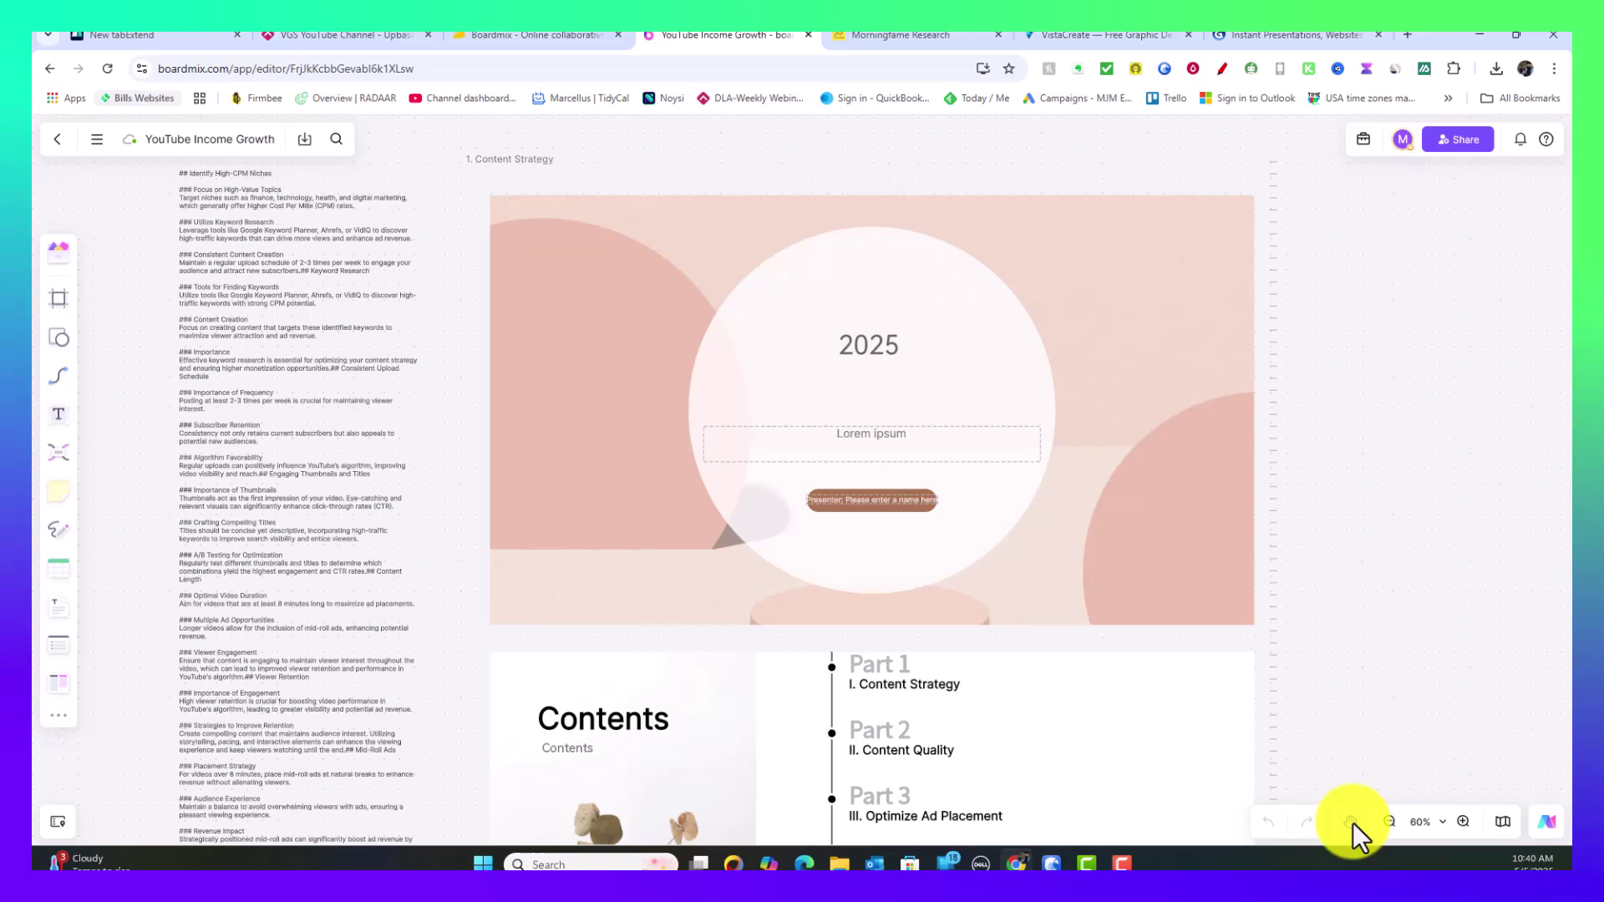
pyautogui.click(1352, 823)
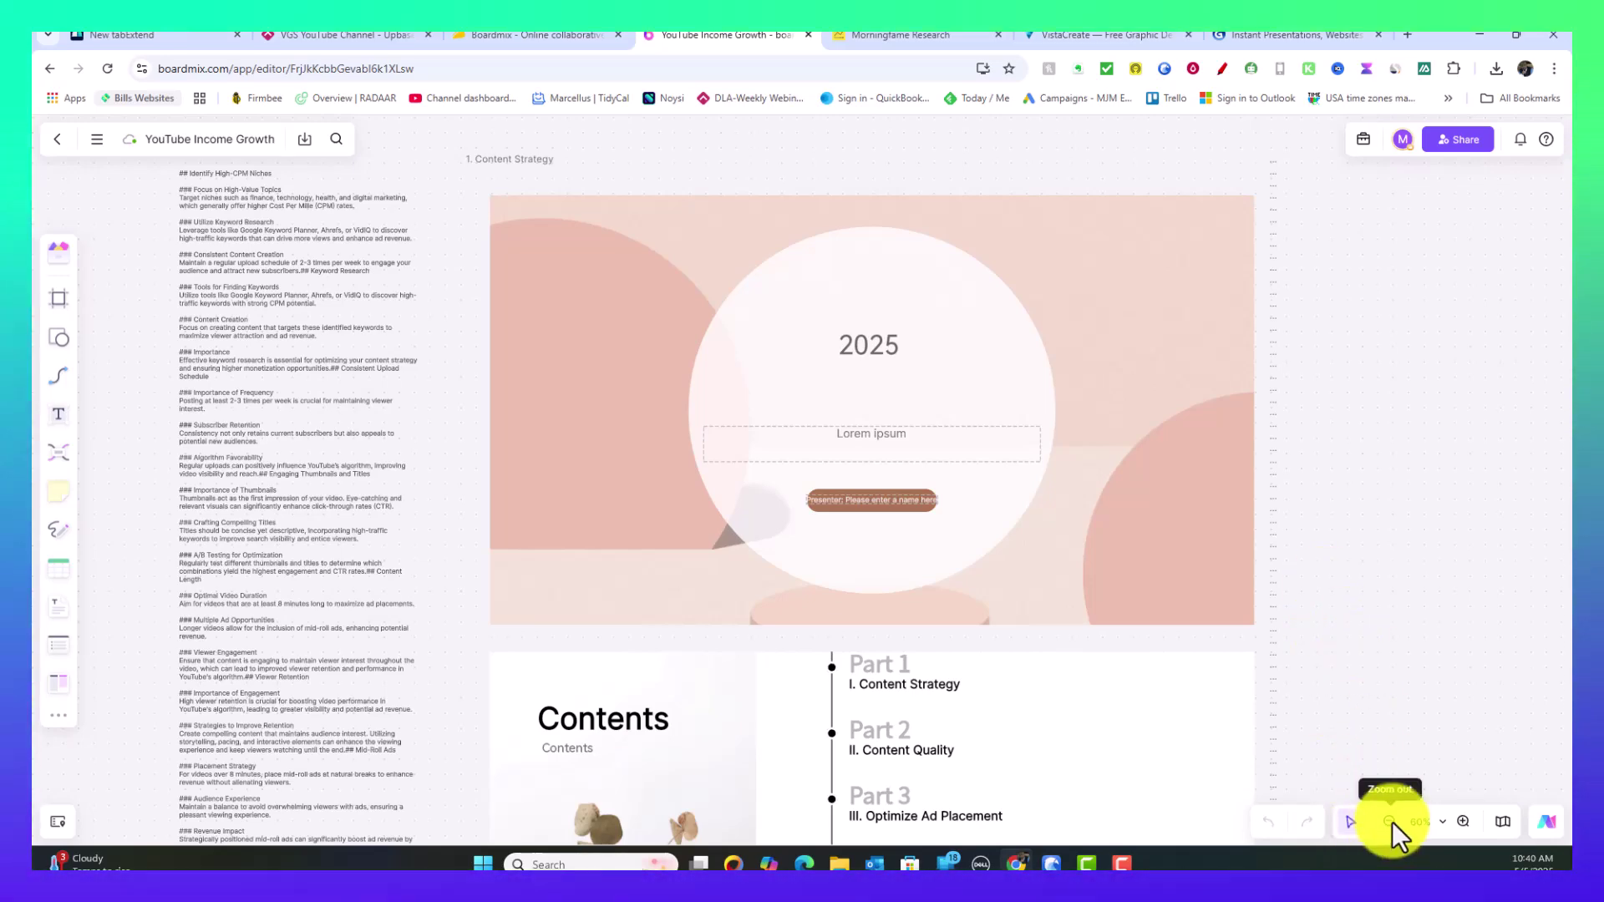
pyautogui.click(1388, 823)
pyautogui.click(1389, 822)
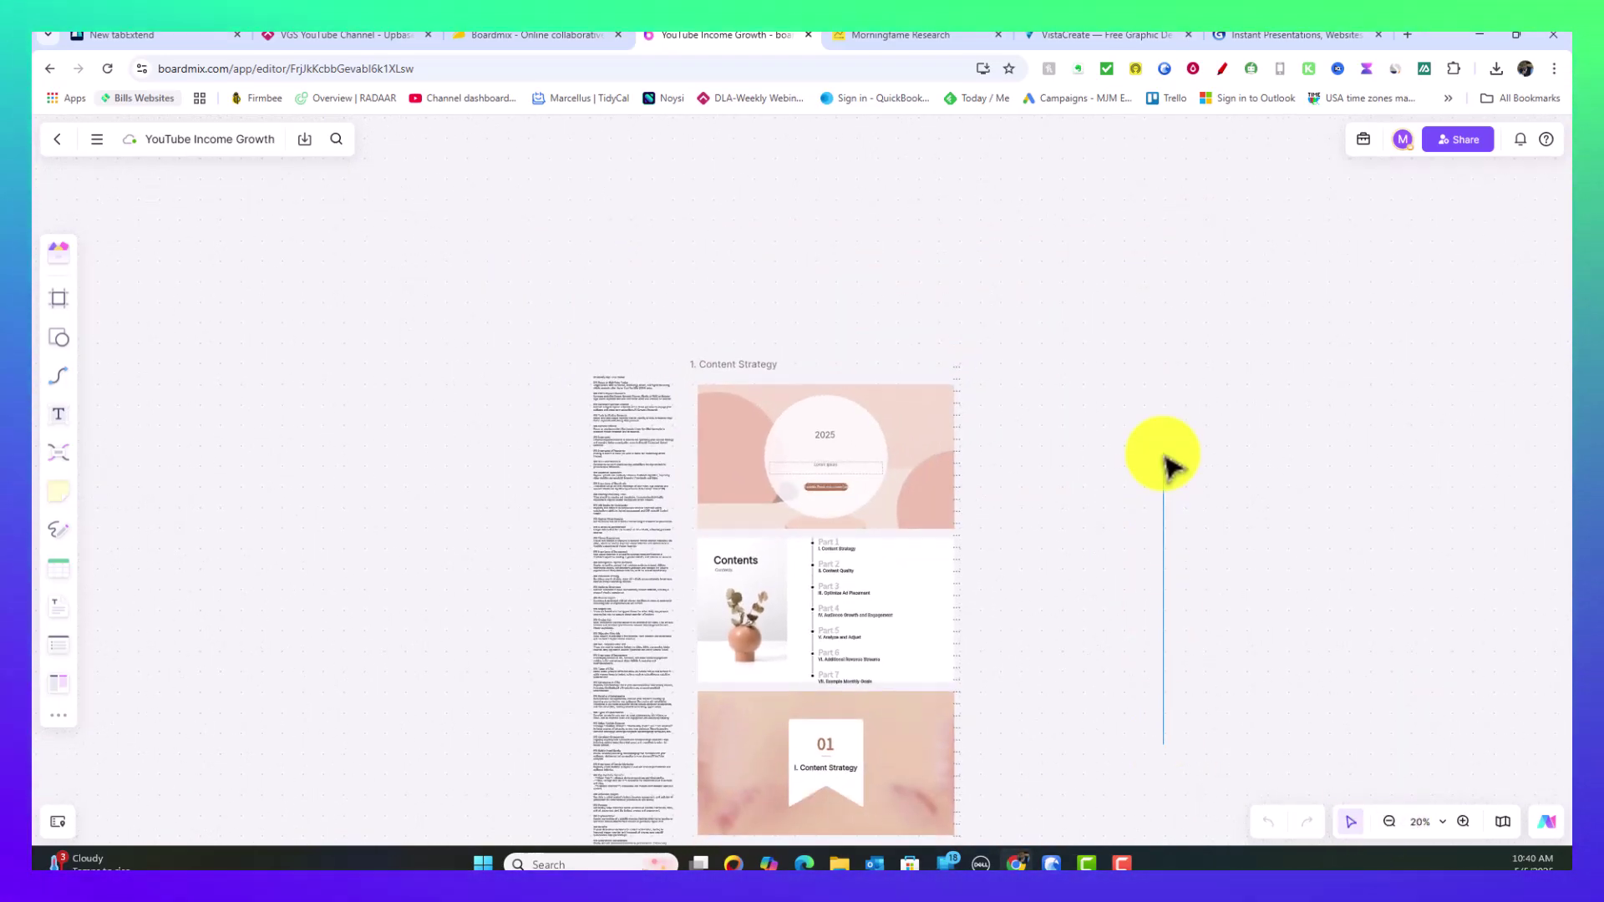
pyautogui.click(1355, 824)
pyautogui.scroll(-3, 1153, 581)
pyautogui.scroll(-3, 1120, 531)
pyautogui.scroll(-1, 1116, 462)
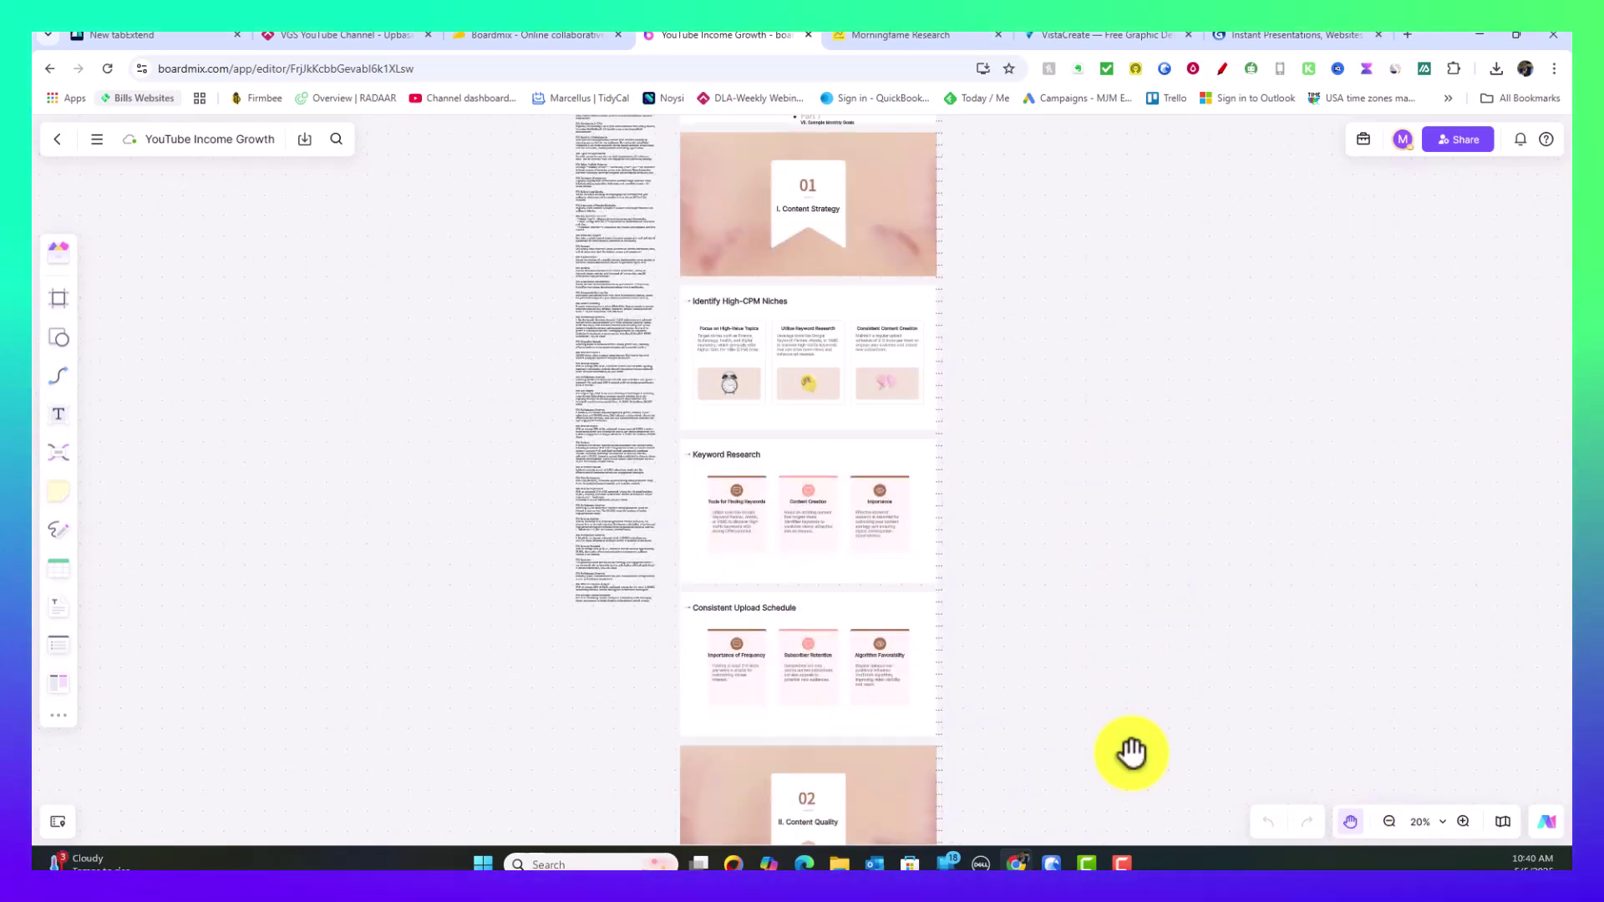
pyautogui.scroll(-3, 1121, 473)
pyautogui.scroll(-1, 1122, 615)
pyautogui.scroll(-2, 1105, 698)
# Pan down through Viewer Retention, Ad Formats and Community Building slides
pyautogui.moveTo(1105, 699); pyautogui.dragTo(1111, 537)
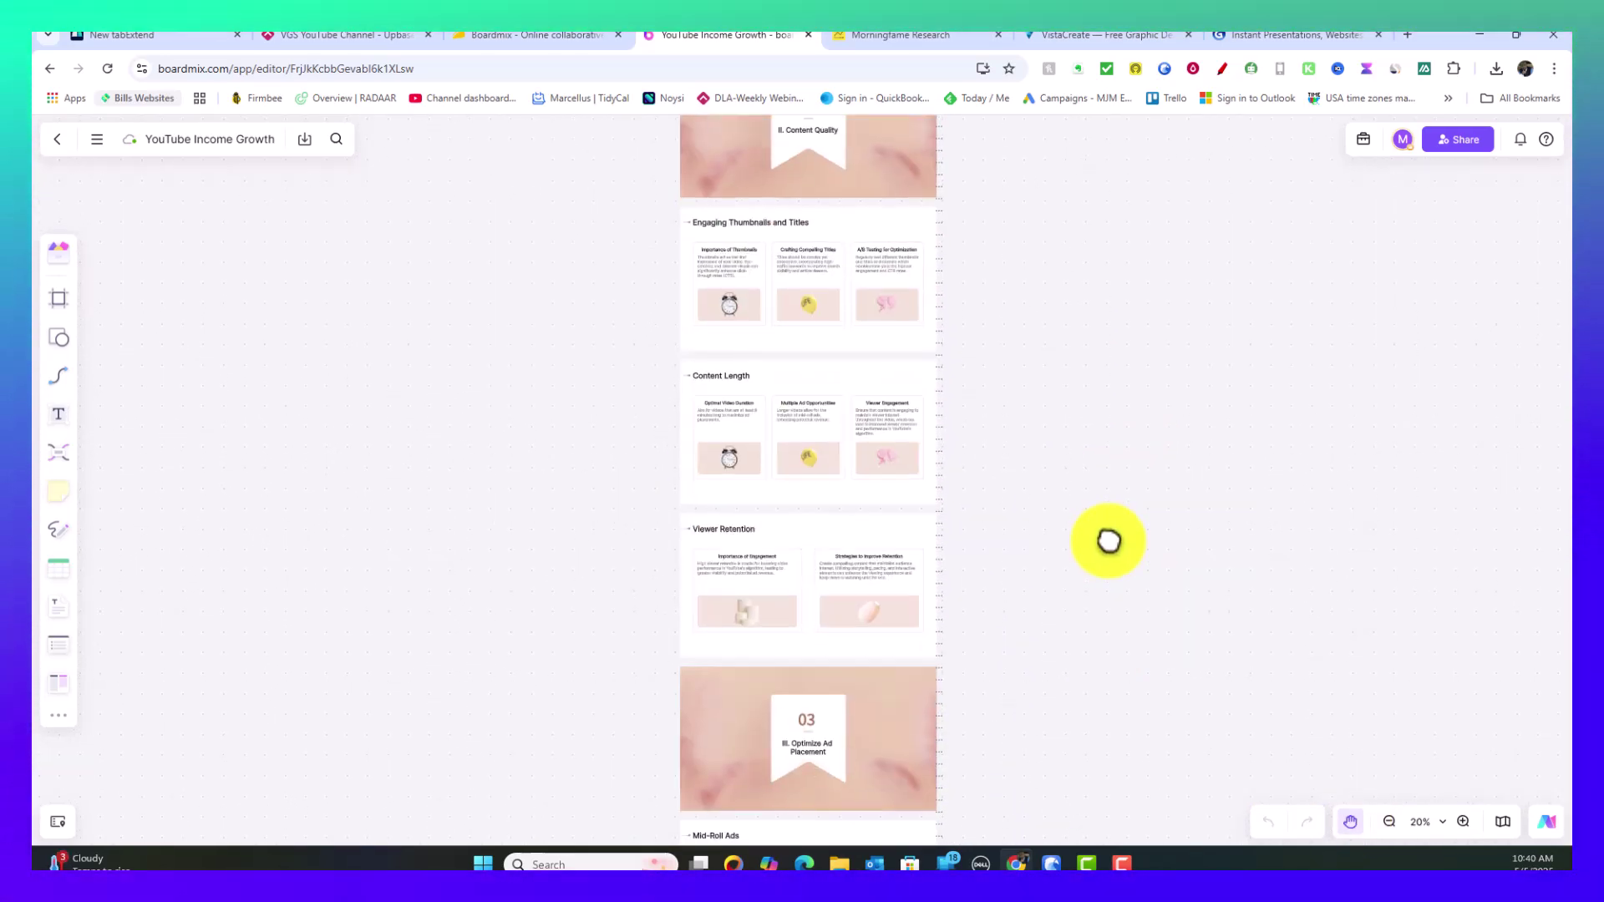
pyautogui.moveTo(1082, 735); pyautogui.dragTo(1092, 390)
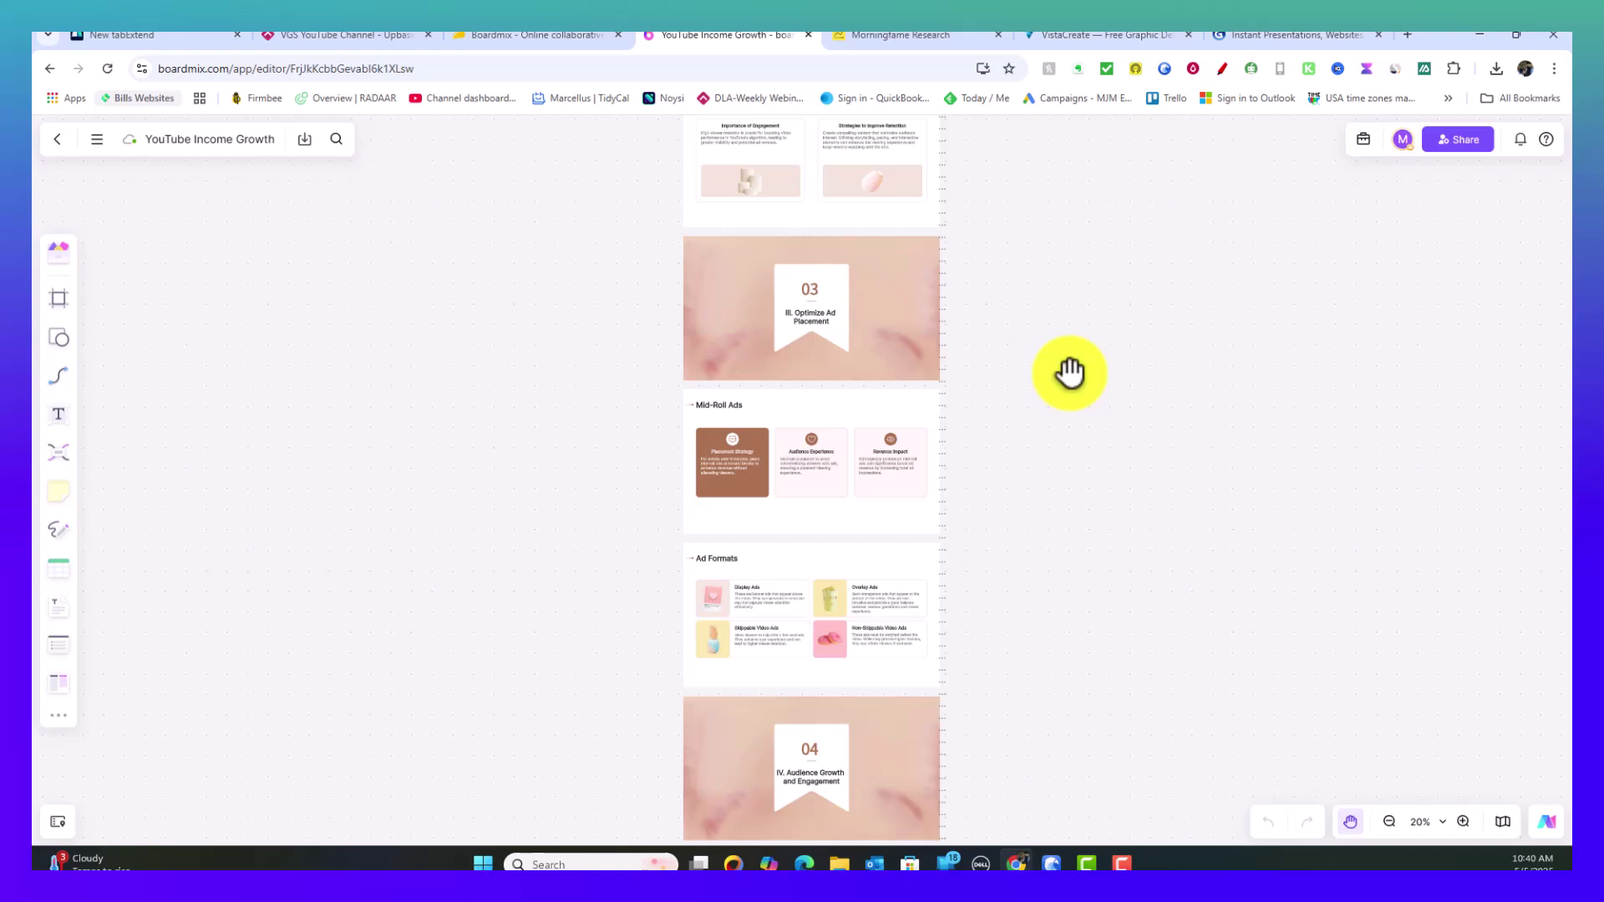
pyautogui.scroll(-1, 1057, 590)
pyautogui.scroll(-2, 1057, 591)
pyautogui.scroll(-2, 1061, 464)
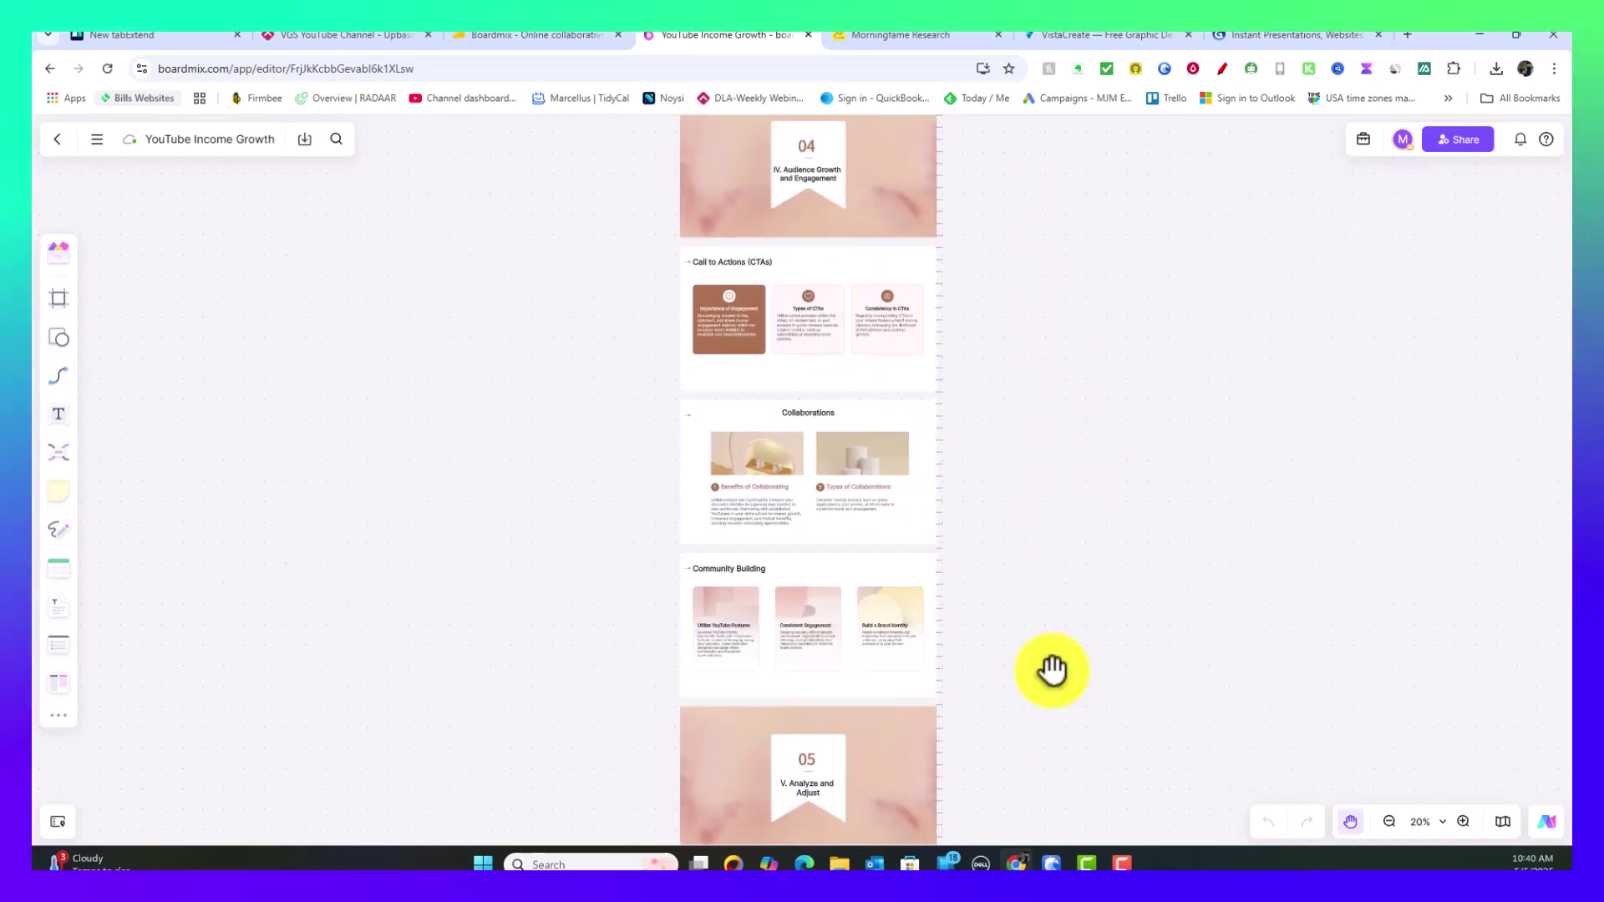
pyautogui.moveTo(1057, 670)
pyautogui.mouseDown()
pyautogui.moveTo(1045, 427)
pyautogui.moveTo(1073, 860)
pyautogui.mouseUp()
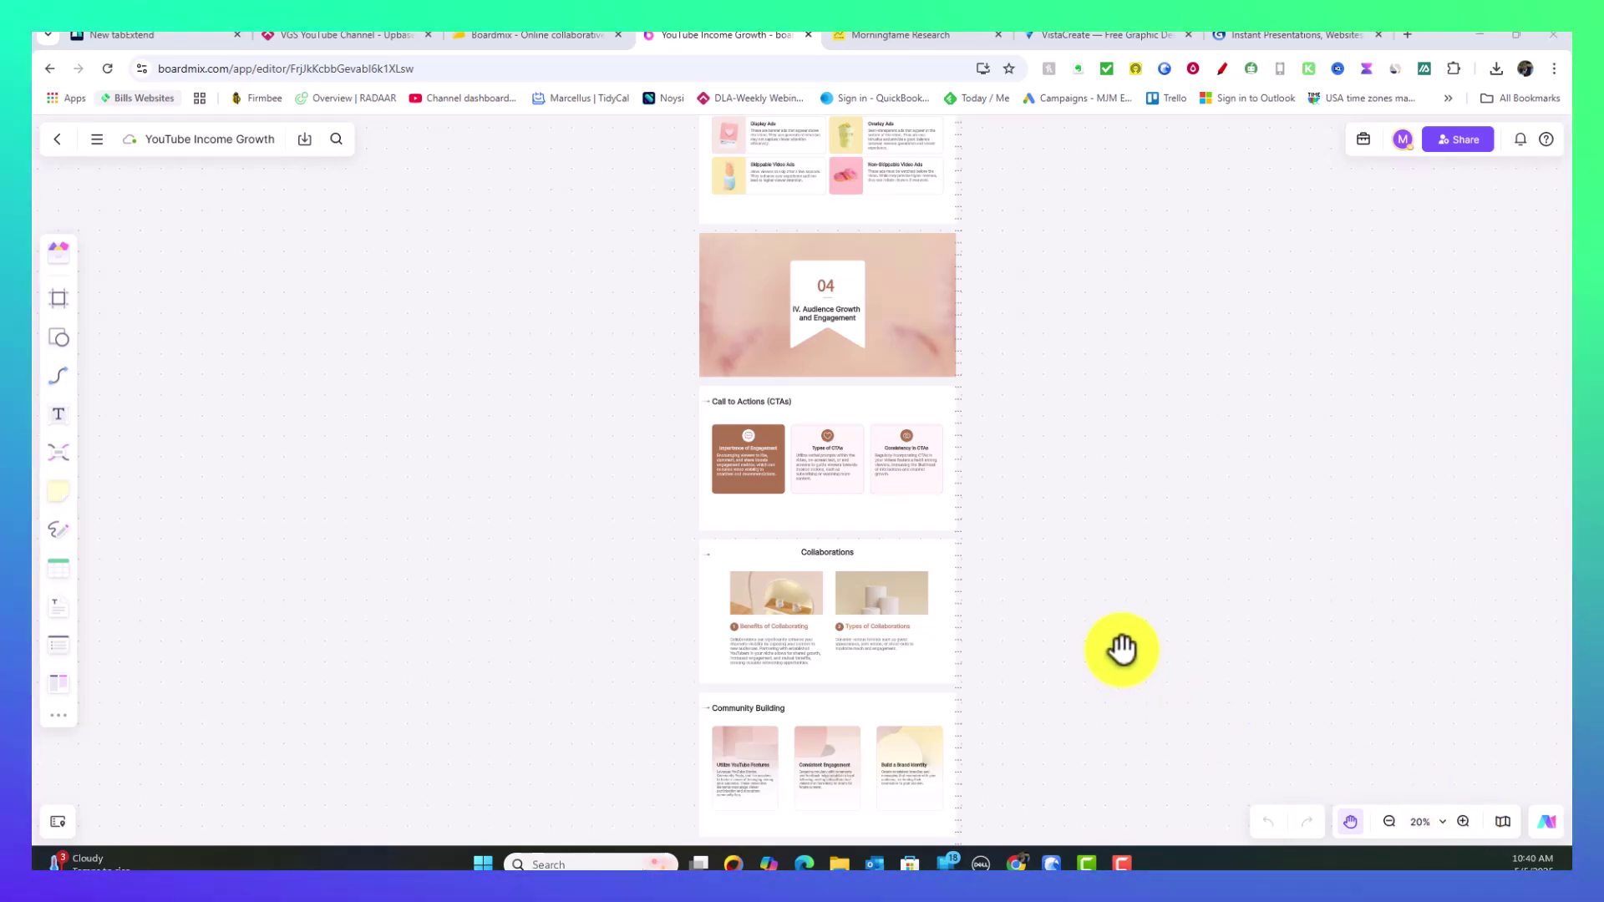
pyautogui.click(1389, 821)
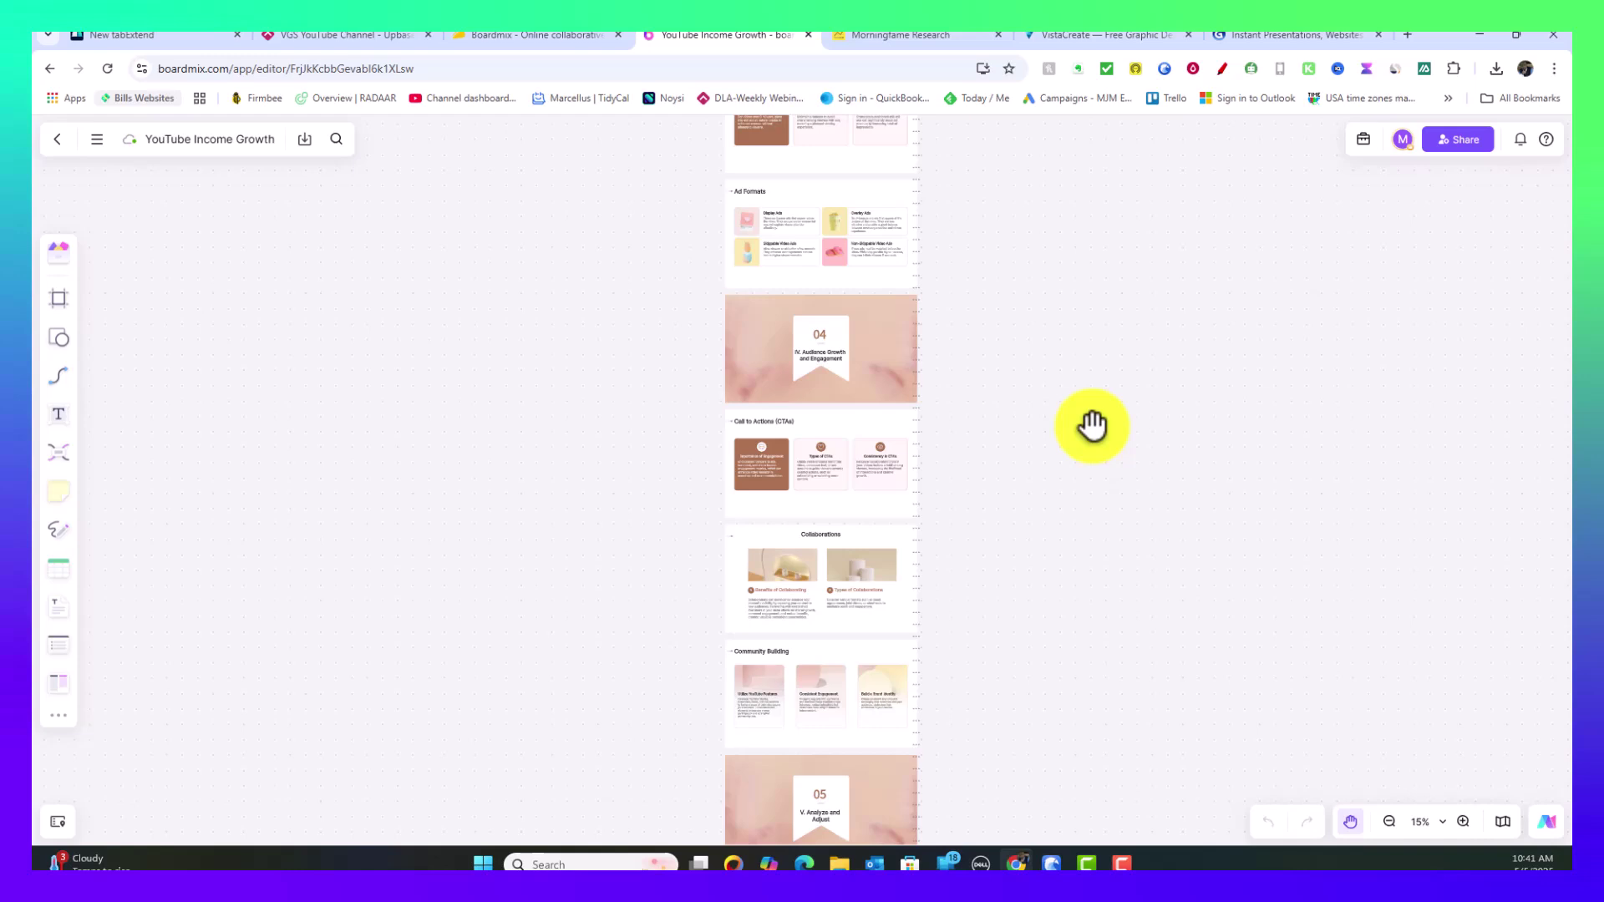
# Pan back up to the Contents and 2025 title slides, then return to the team's board list
pyautogui.moveTo(1041, 303); pyautogui.dragTo(1010, 739)
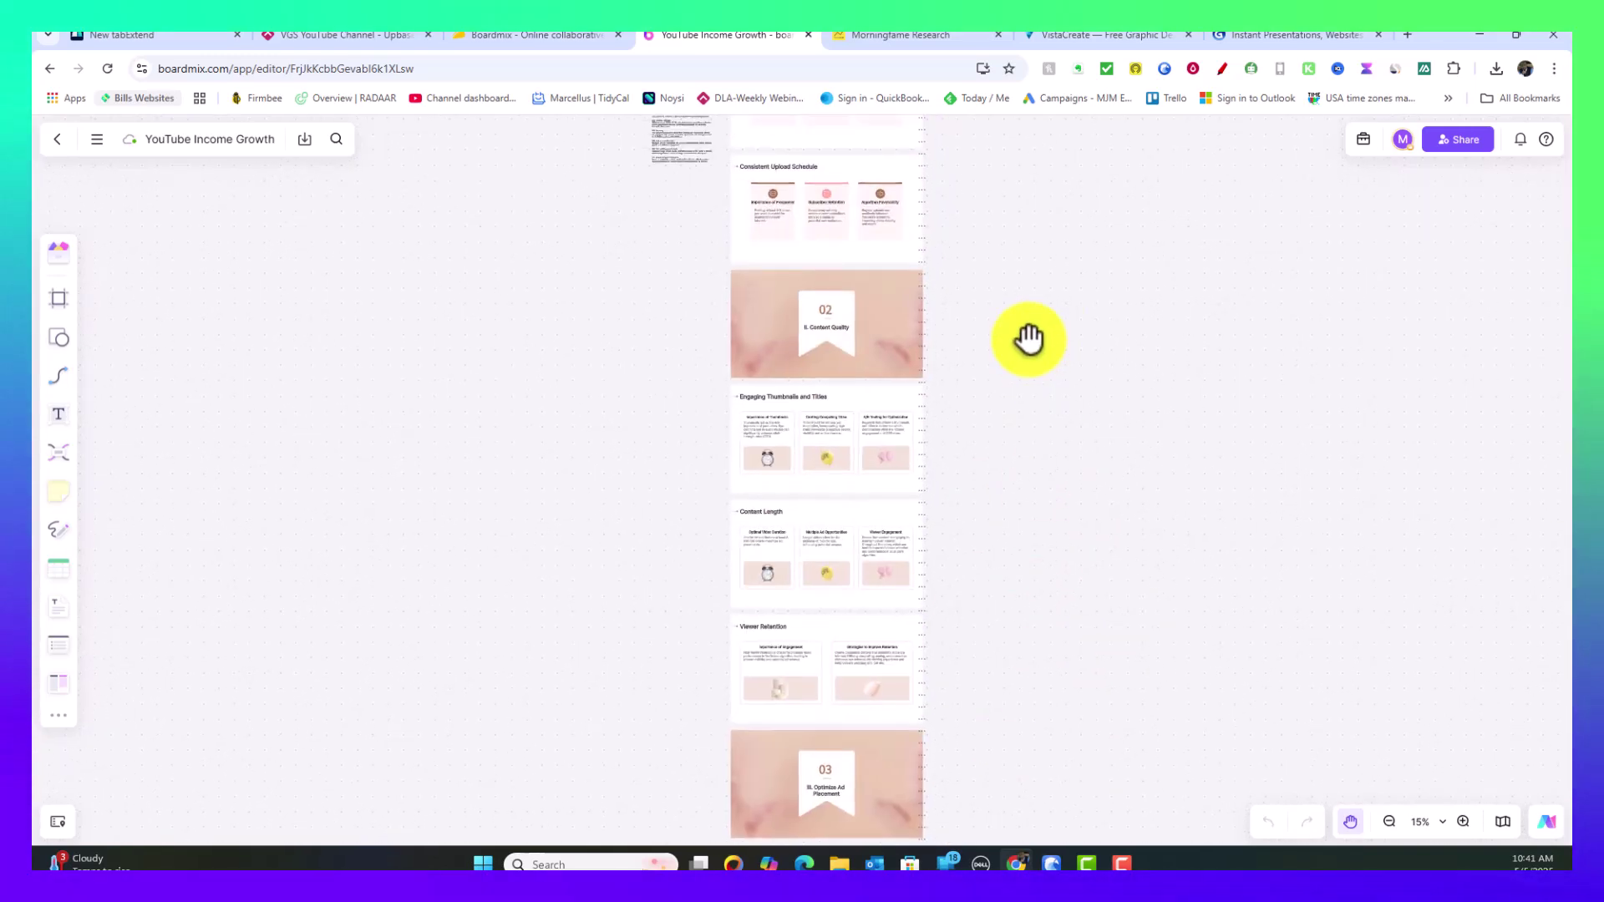
pyautogui.moveTo(1029, 339); pyautogui.dragTo(1003, 781)
pyautogui.moveTo(989, 394)
pyautogui.mouseDown()
pyautogui.moveTo(986, 745)
pyautogui.moveTo(972, 500)
pyautogui.moveTo(987, 498)
pyautogui.mouseUp()
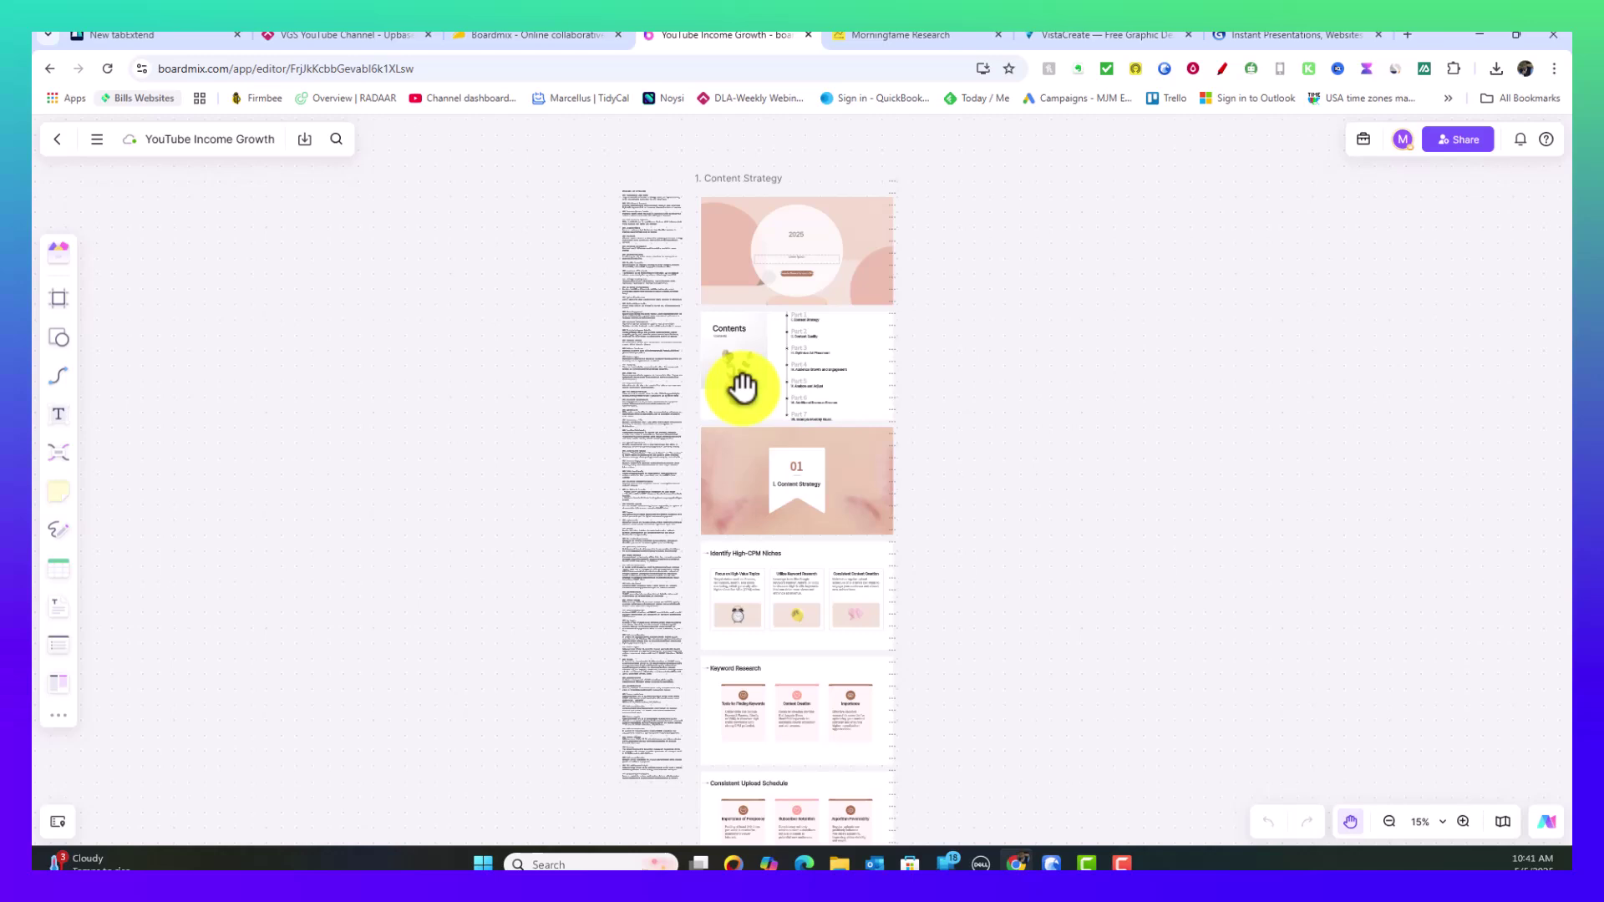
pyautogui.scroll(1, 1032, 414)
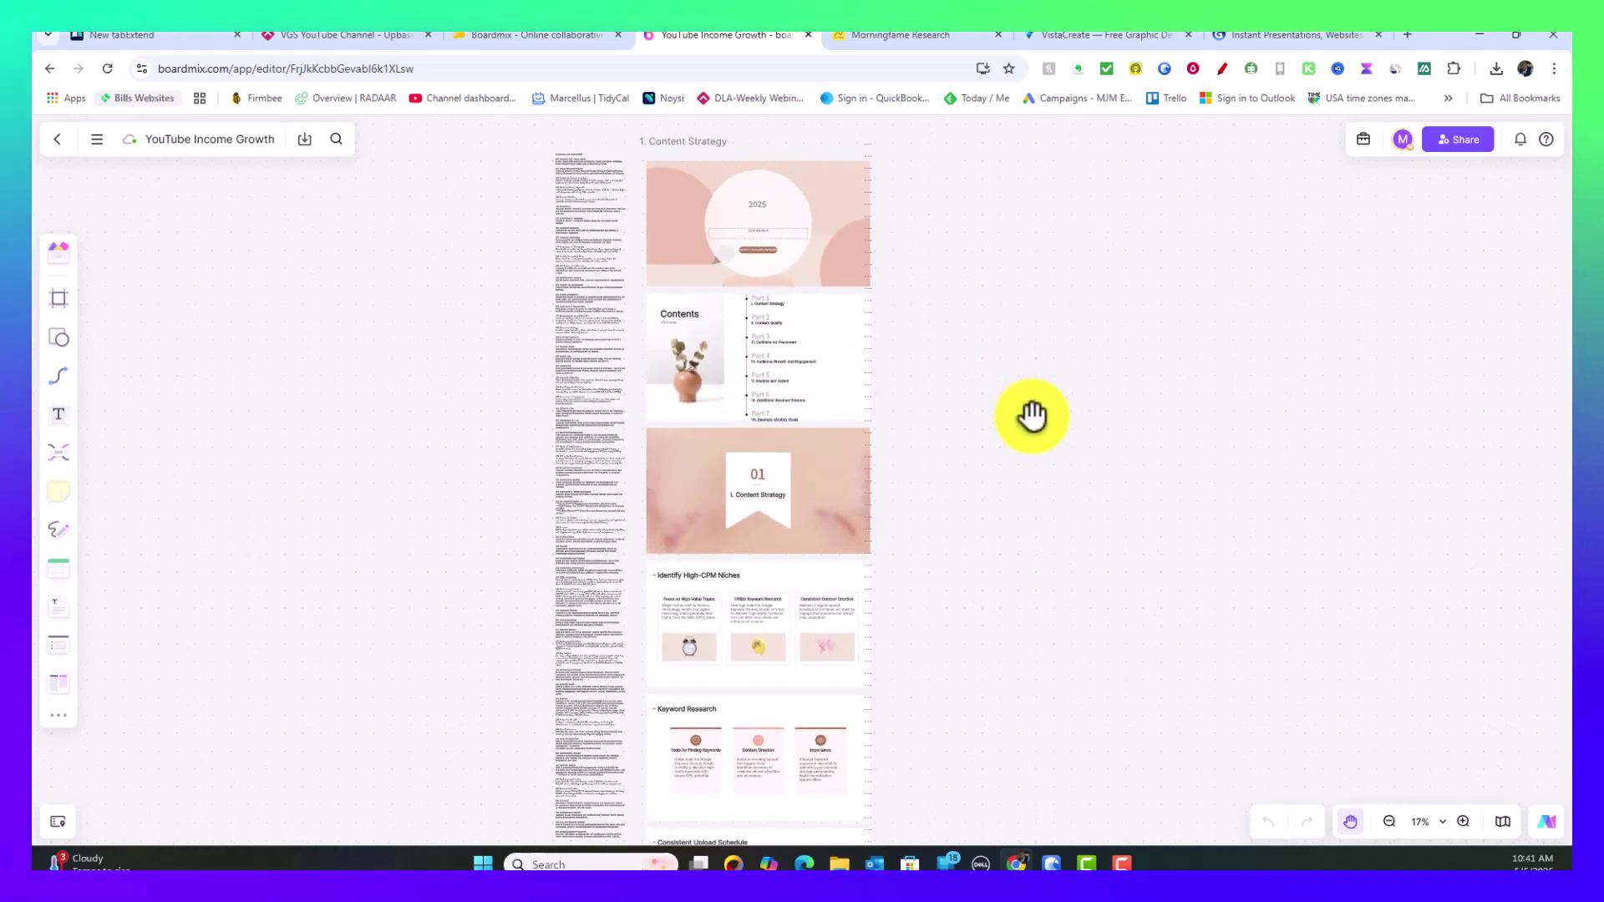
pyautogui.scroll(2, 1032, 414)
pyautogui.scroll(3, 1031, 415)
pyautogui.moveTo(860, 269)
pyautogui.mouseDown()
pyautogui.moveTo(1167, 514)
pyautogui.moveTo(1271, 626)
pyautogui.mouseUp()
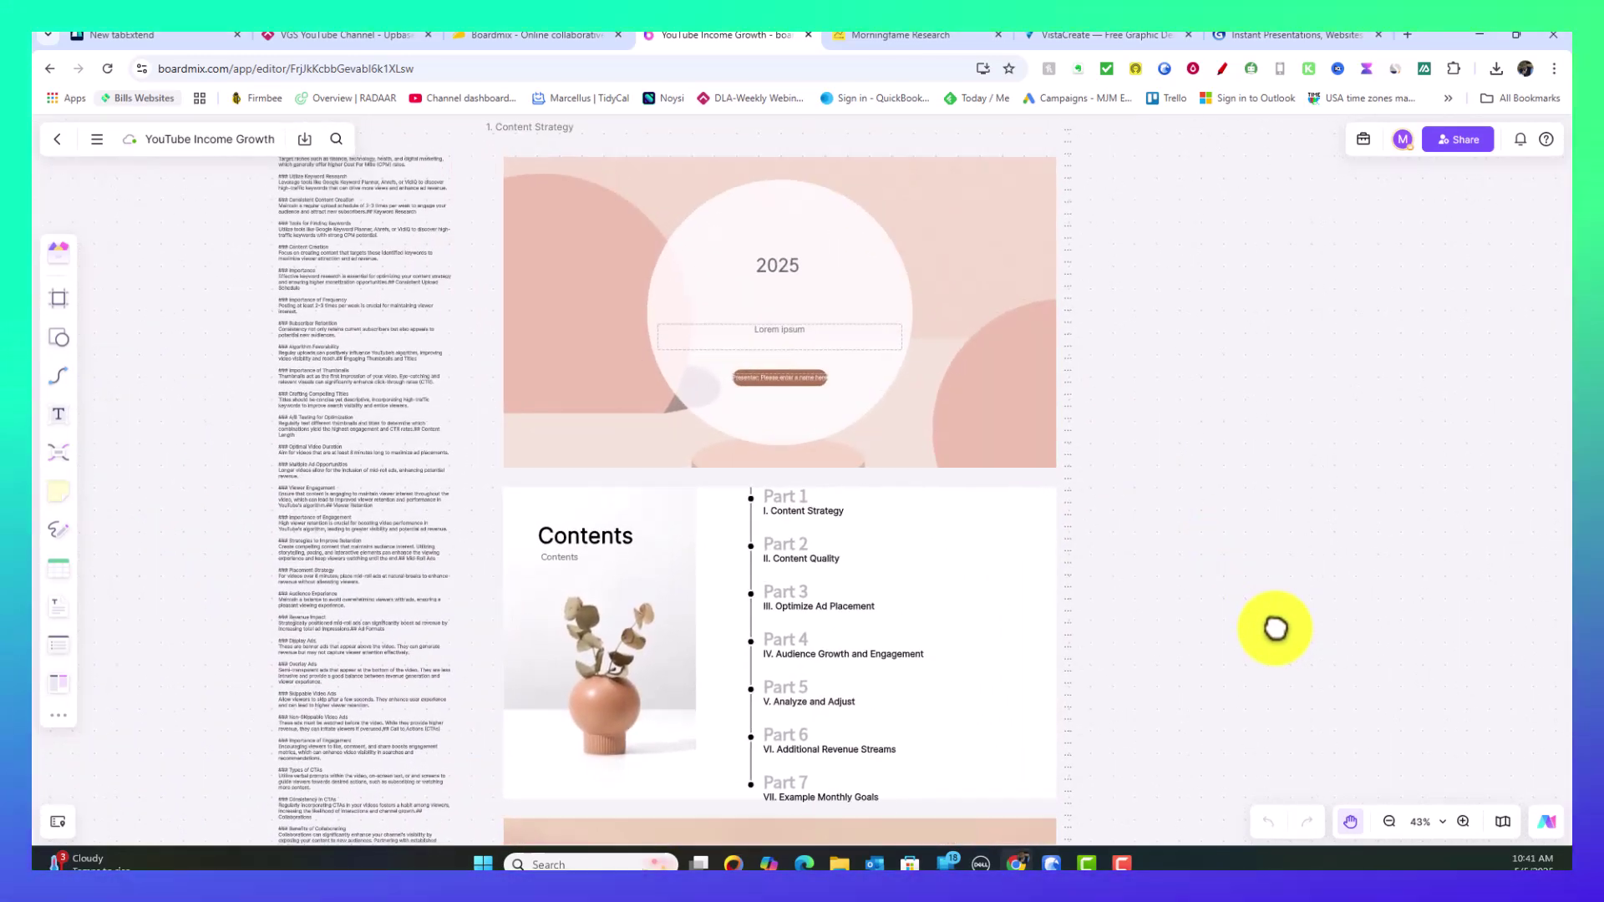
pyautogui.moveTo(1146, 234)
pyautogui.mouseDown()
pyautogui.moveTo(1133, 359)
pyautogui.moveTo(1107, 245)
pyautogui.moveTo(1181, 312)
pyautogui.mouseUp()
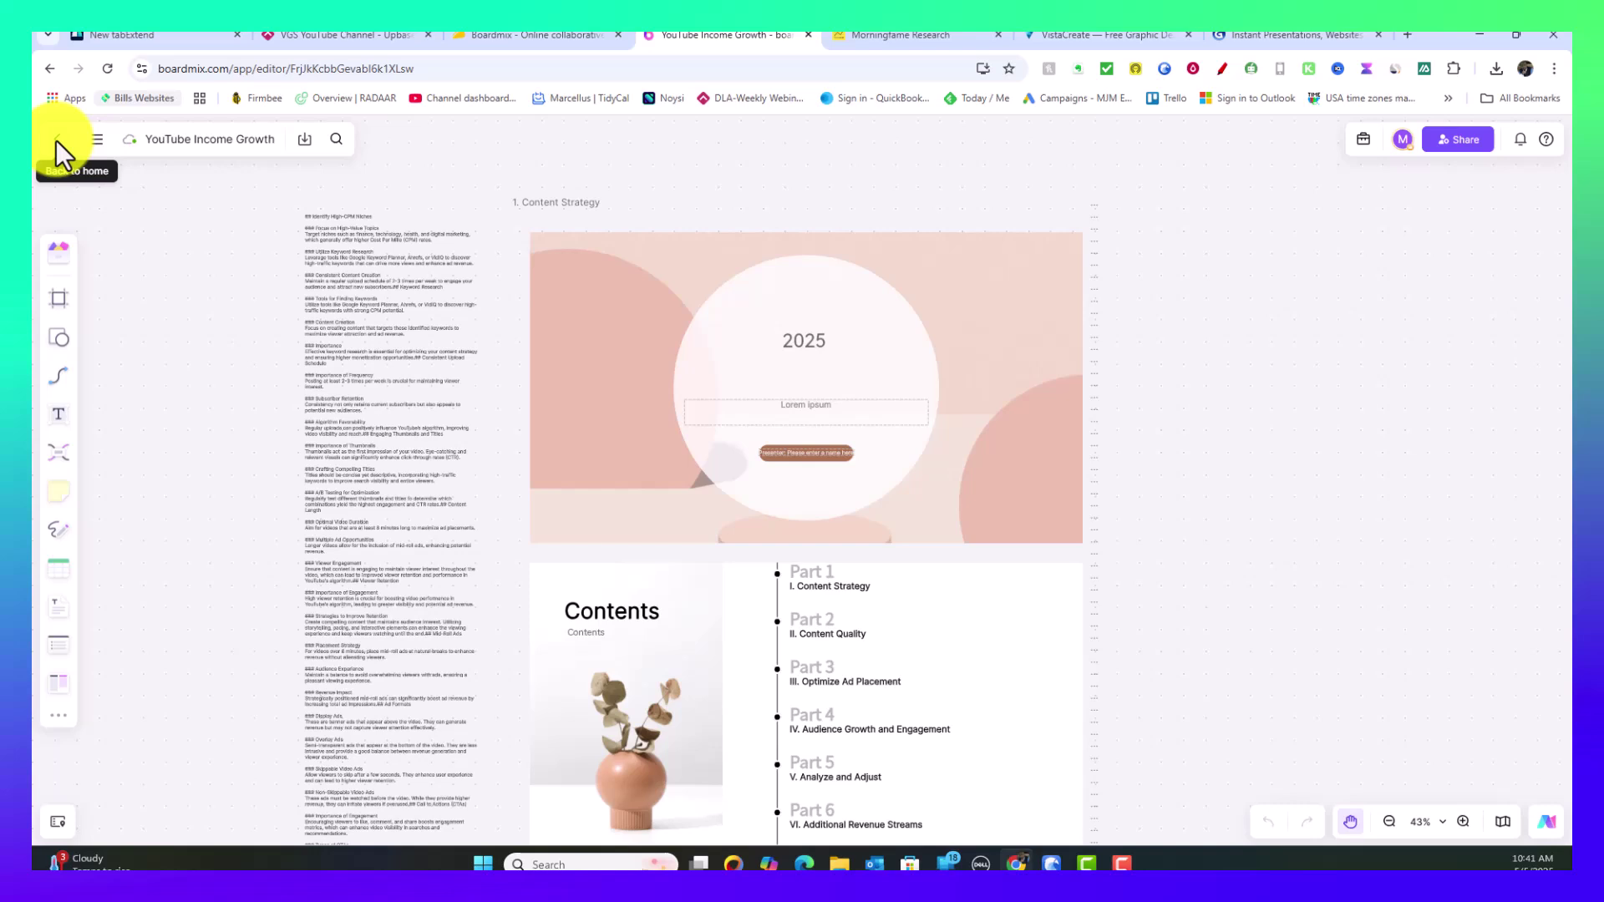
pyautogui.click(57, 143)
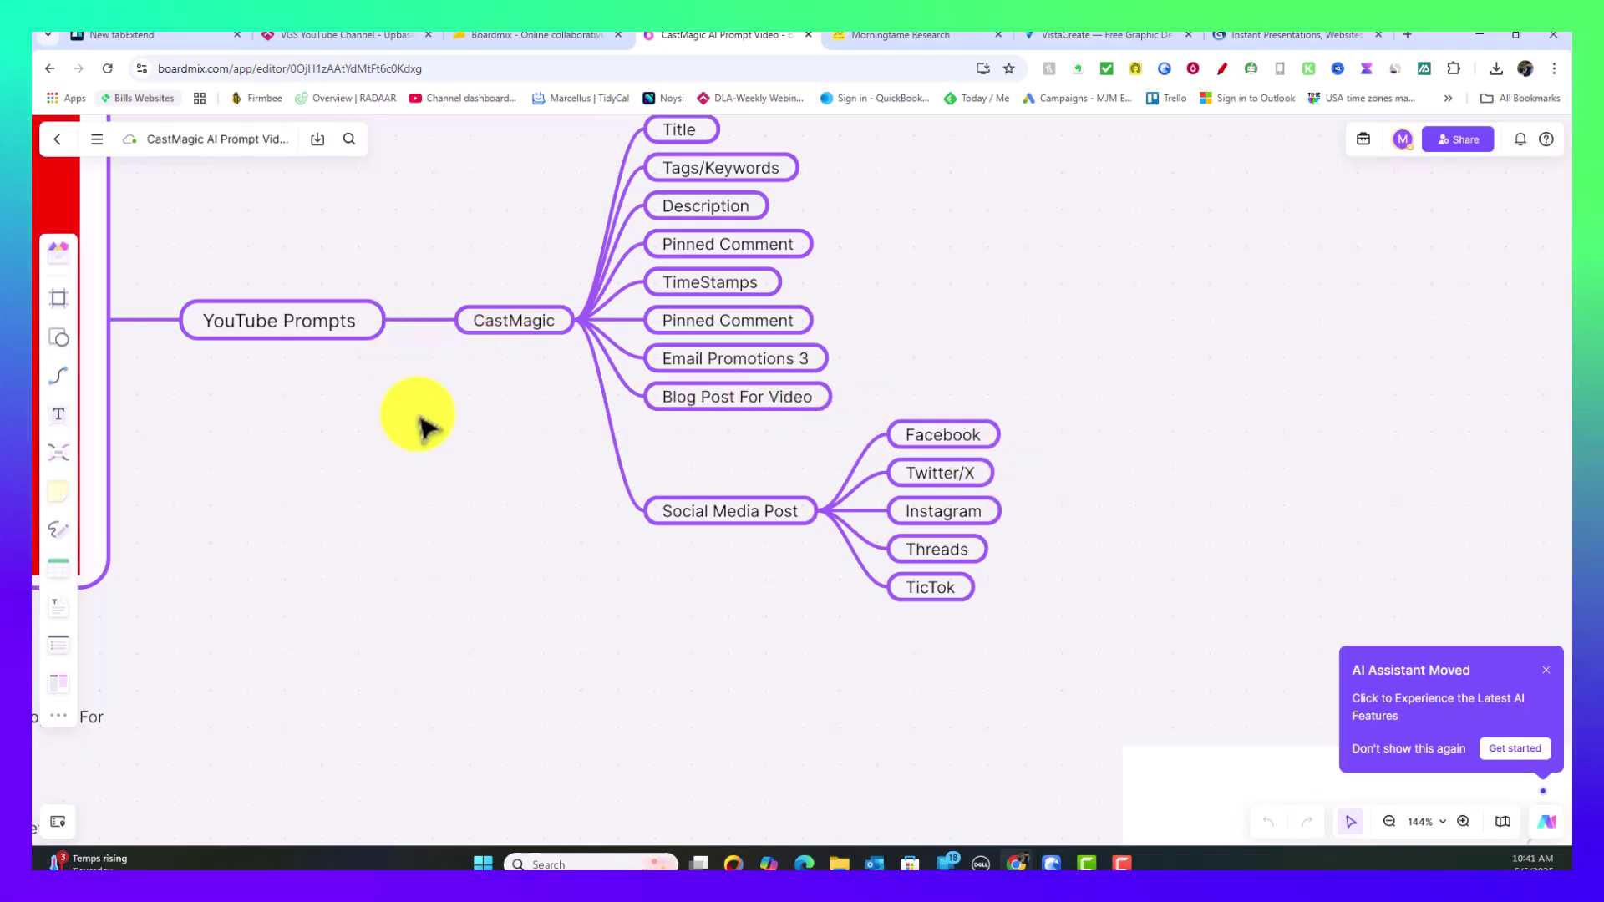
pyautogui.scroll(-2, 479, 458)
pyautogui.scroll(-2, 481, 458)
pyautogui.scroll(-2, 477, 455)
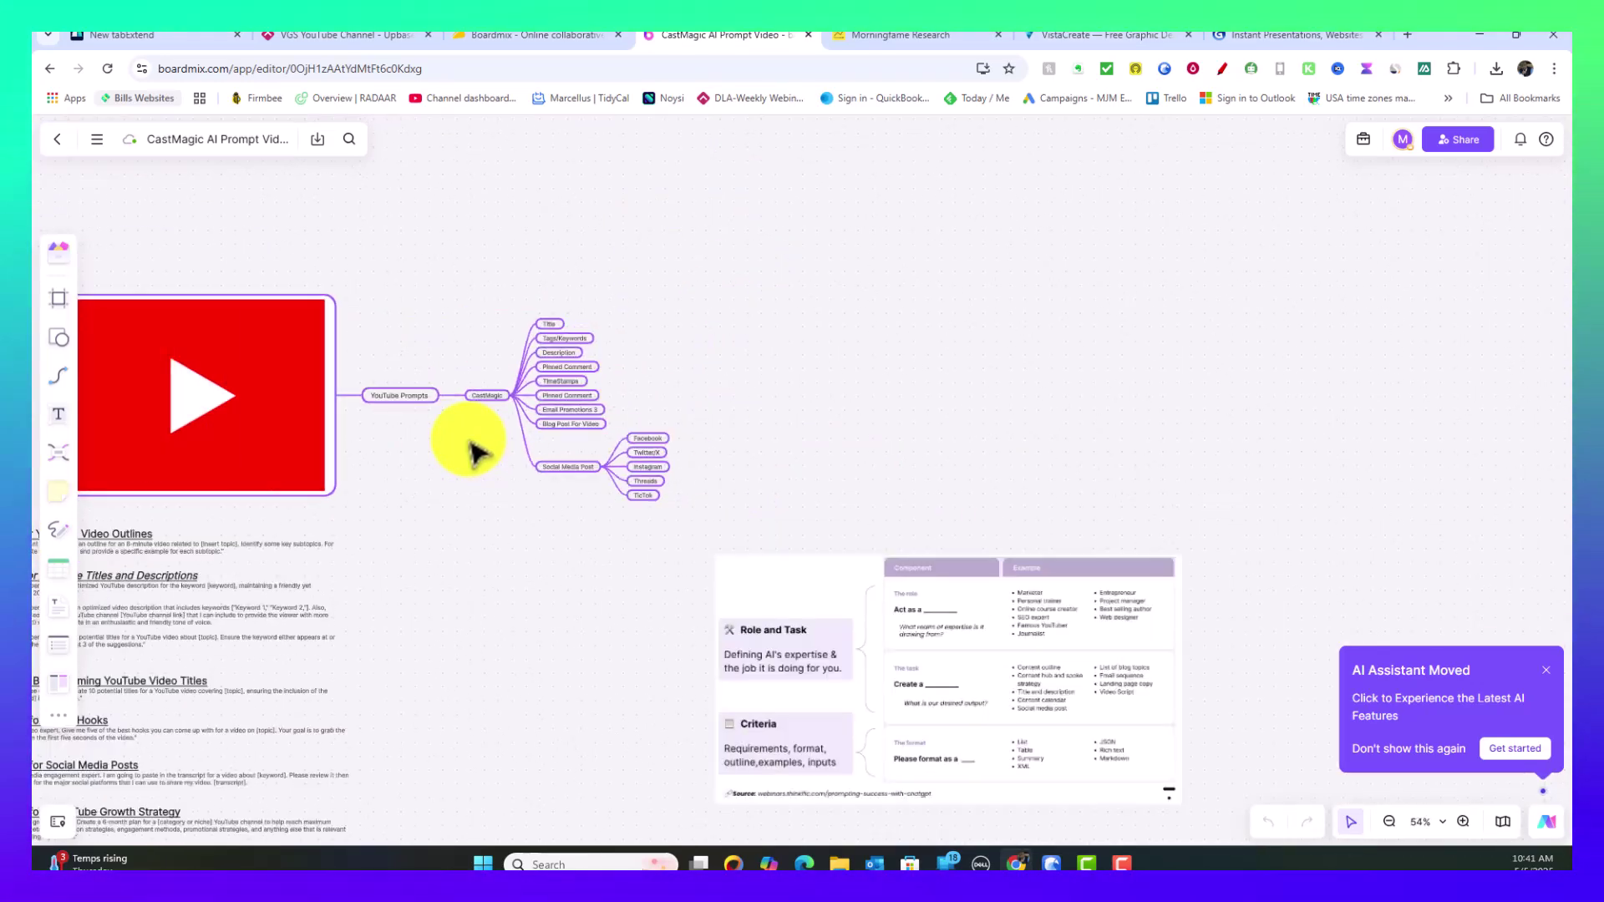
pyautogui.scroll(-2, 473, 455)
pyautogui.moveTo(652, 502); pyautogui.dragTo(637, 459)
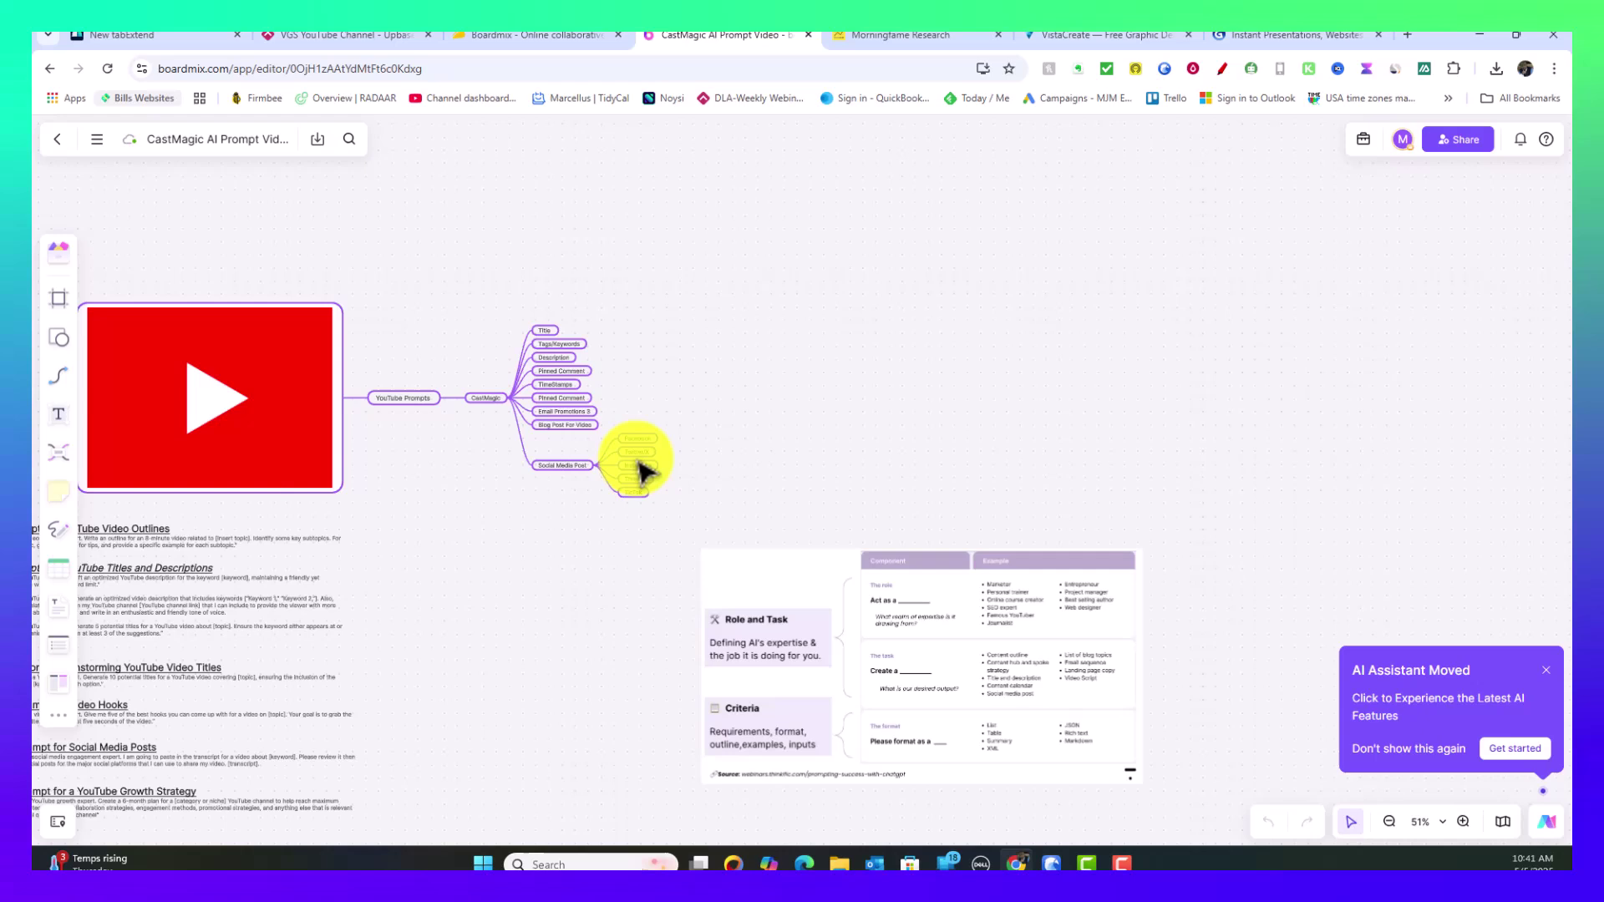
pyautogui.click(475, 497)
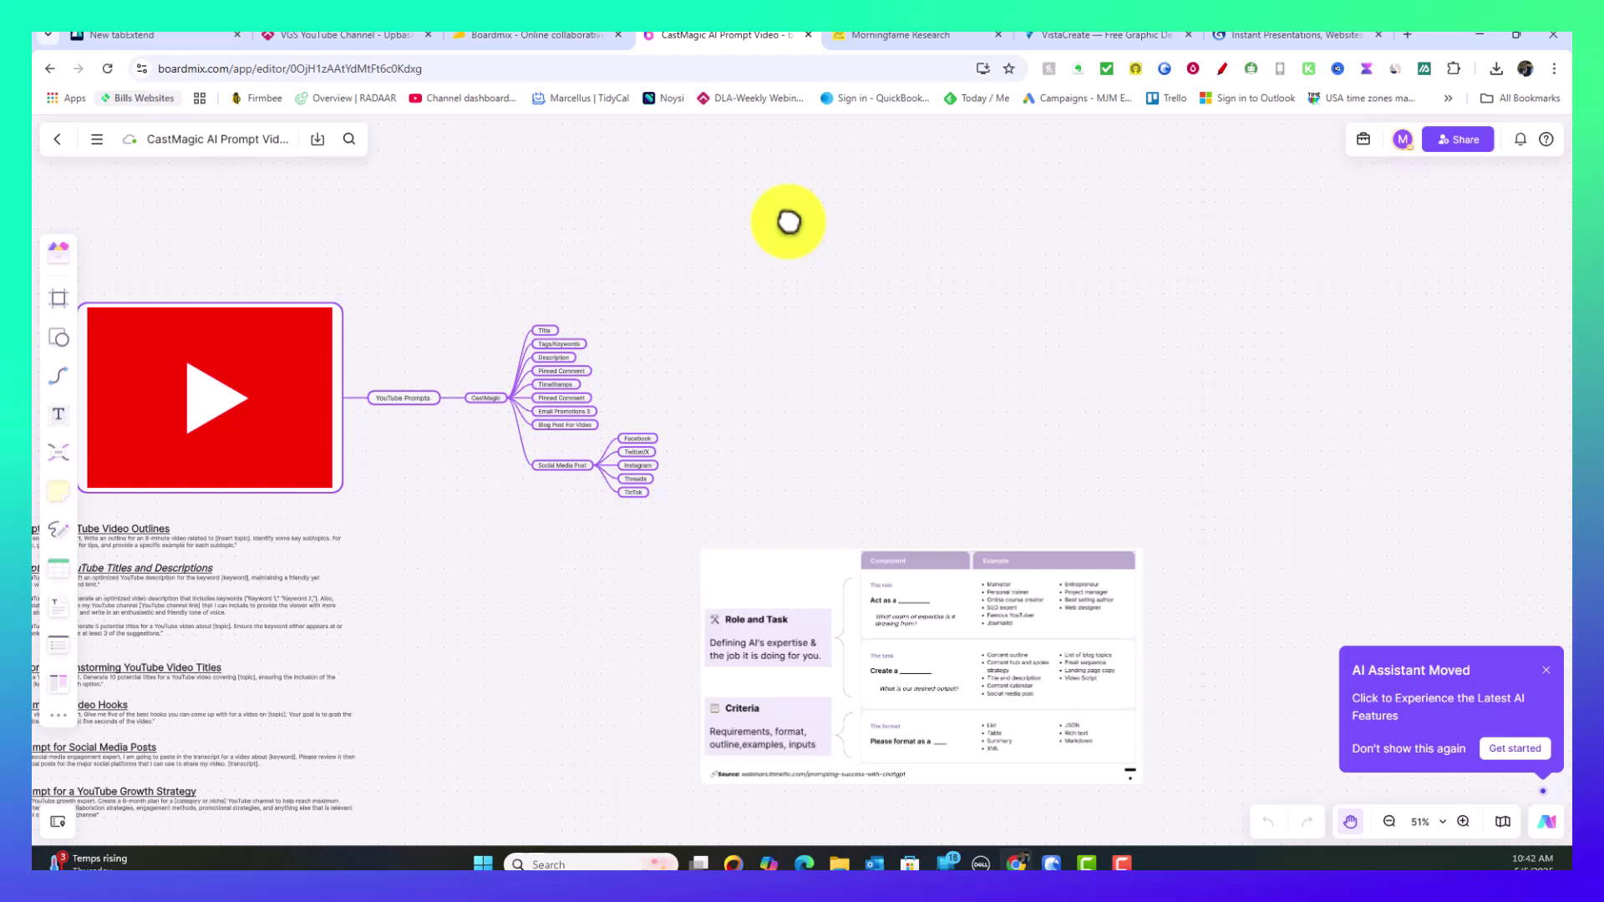
pyautogui.moveTo(788, 223); pyautogui.dragTo(1091, 259)
pyautogui.moveTo(734, 204)
pyautogui.mouseDown()
pyautogui.moveTo(782, 230)
pyautogui.moveTo(800, 190)
pyautogui.mouseUp()
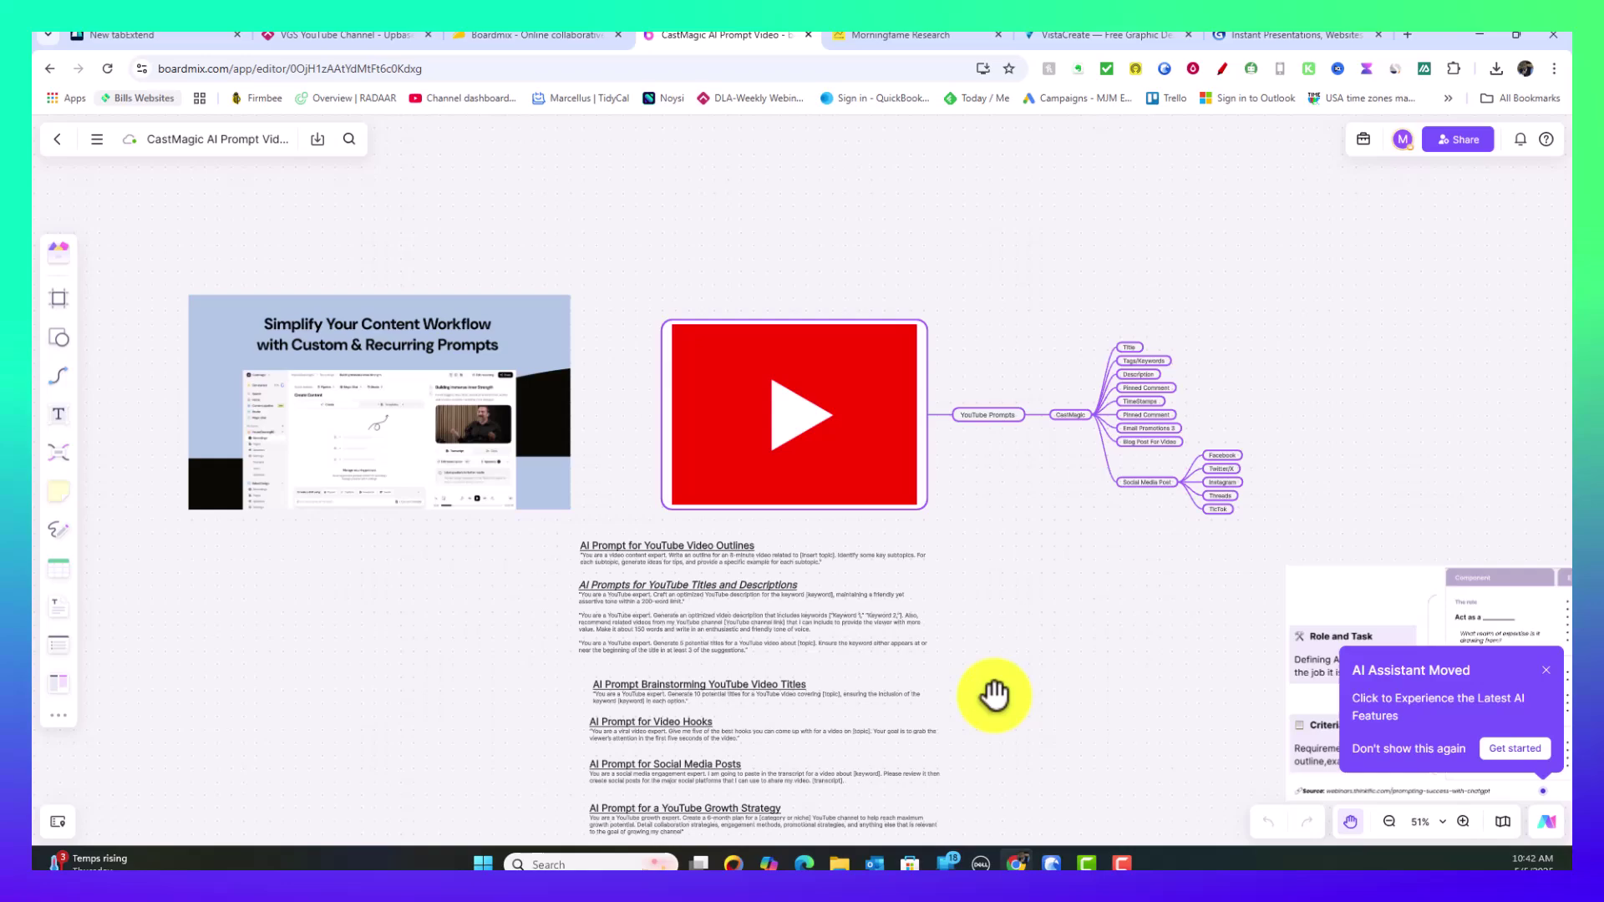
pyautogui.scroll(2, 943, 642)
pyautogui.scroll(2, 942, 643)
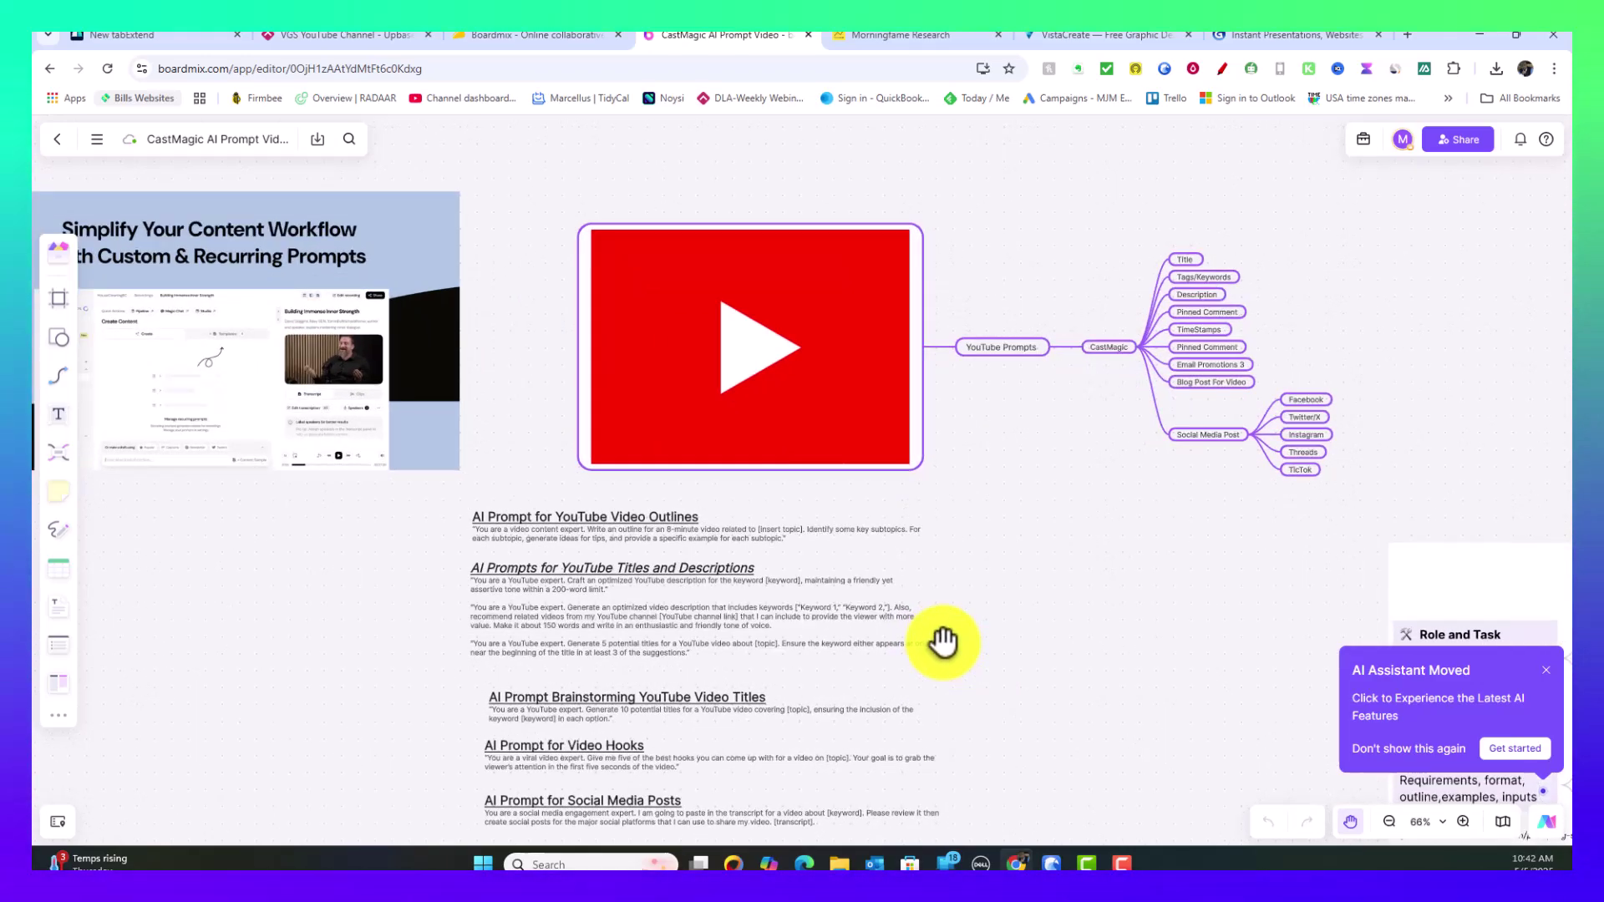
pyautogui.scroll(4, 942, 642)
pyautogui.scroll(2, 943, 642)
pyautogui.scroll(-2, 943, 641)
pyautogui.scroll(-2, 943, 642)
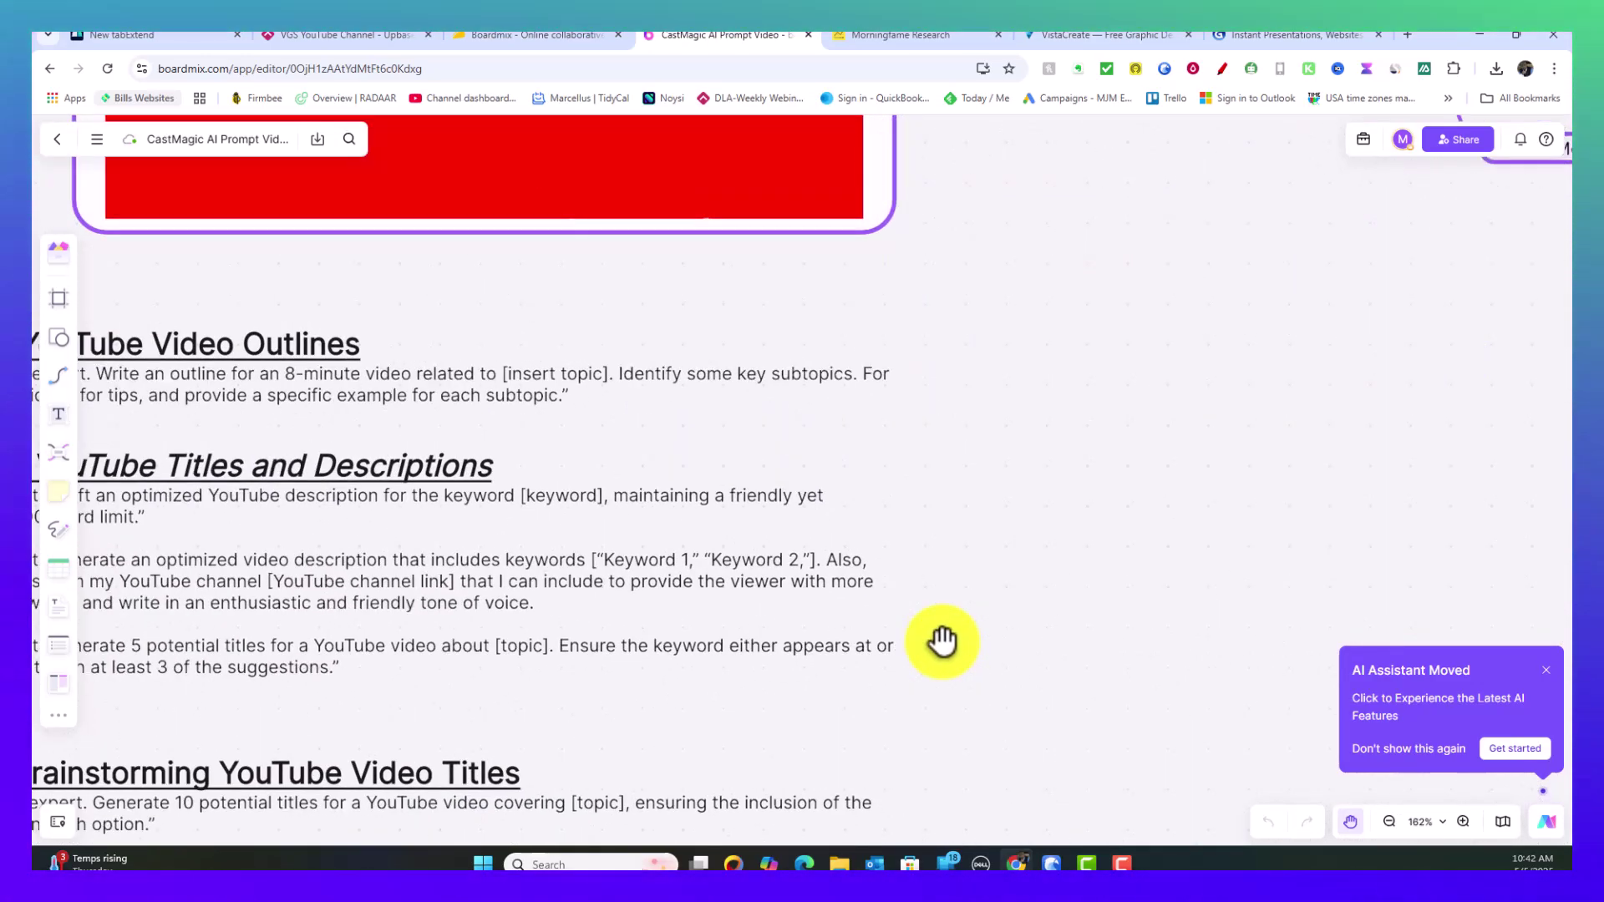
pyautogui.scroll(-3, 942, 641)
pyautogui.scroll(-2, 973, 564)
pyautogui.moveTo(973, 564); pyautogui.dragTo(1133, 536)
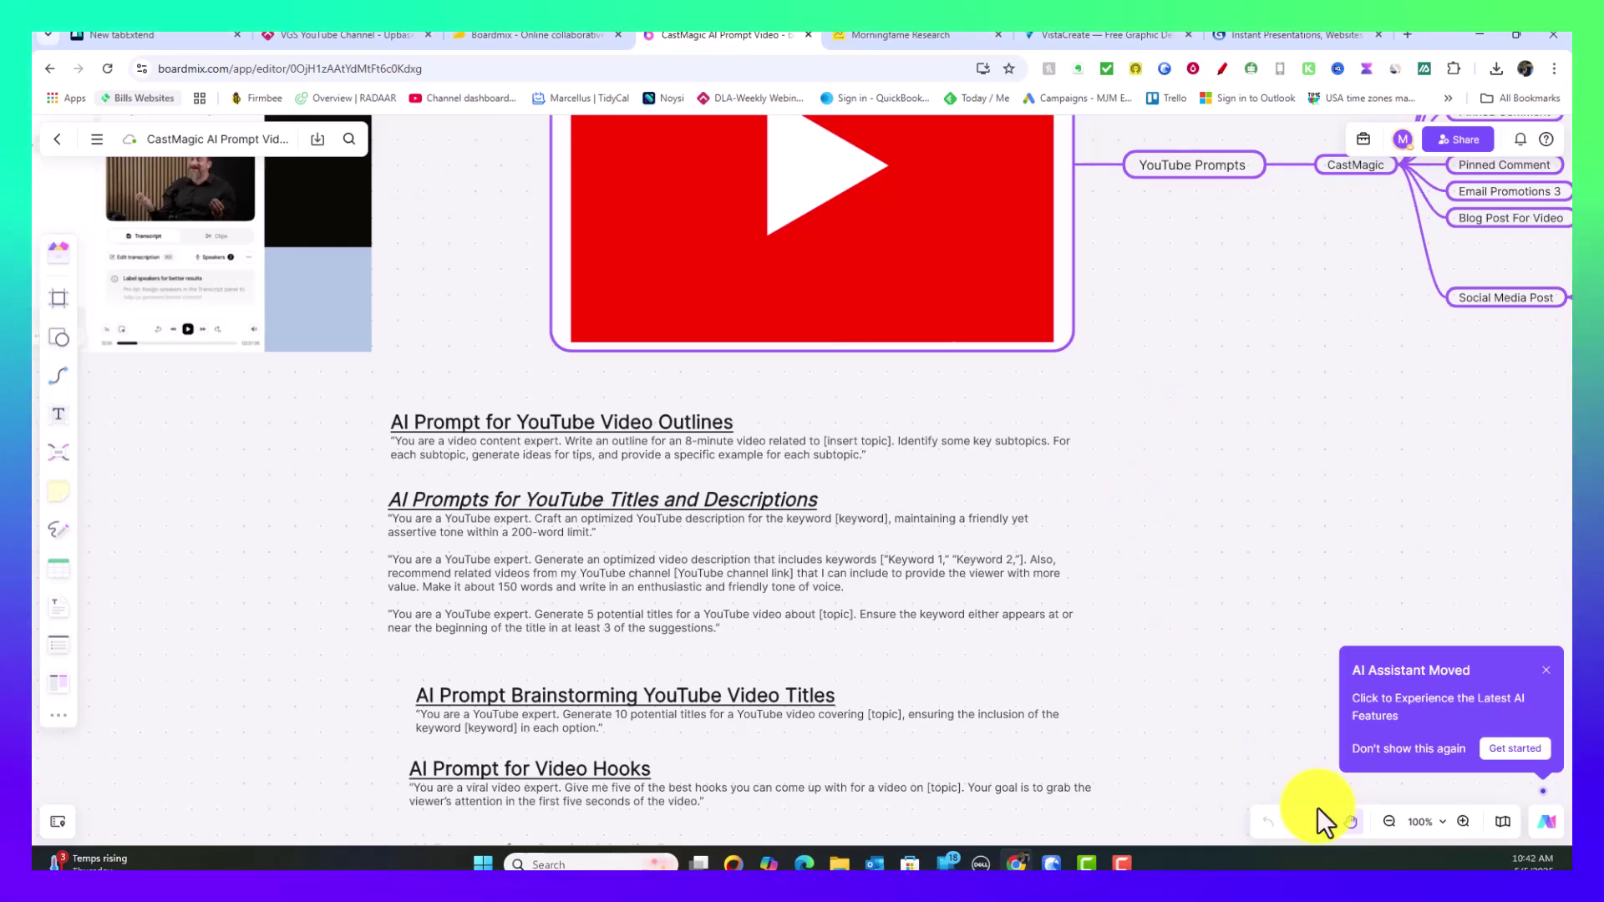
pyautogui.click(1350, 822)
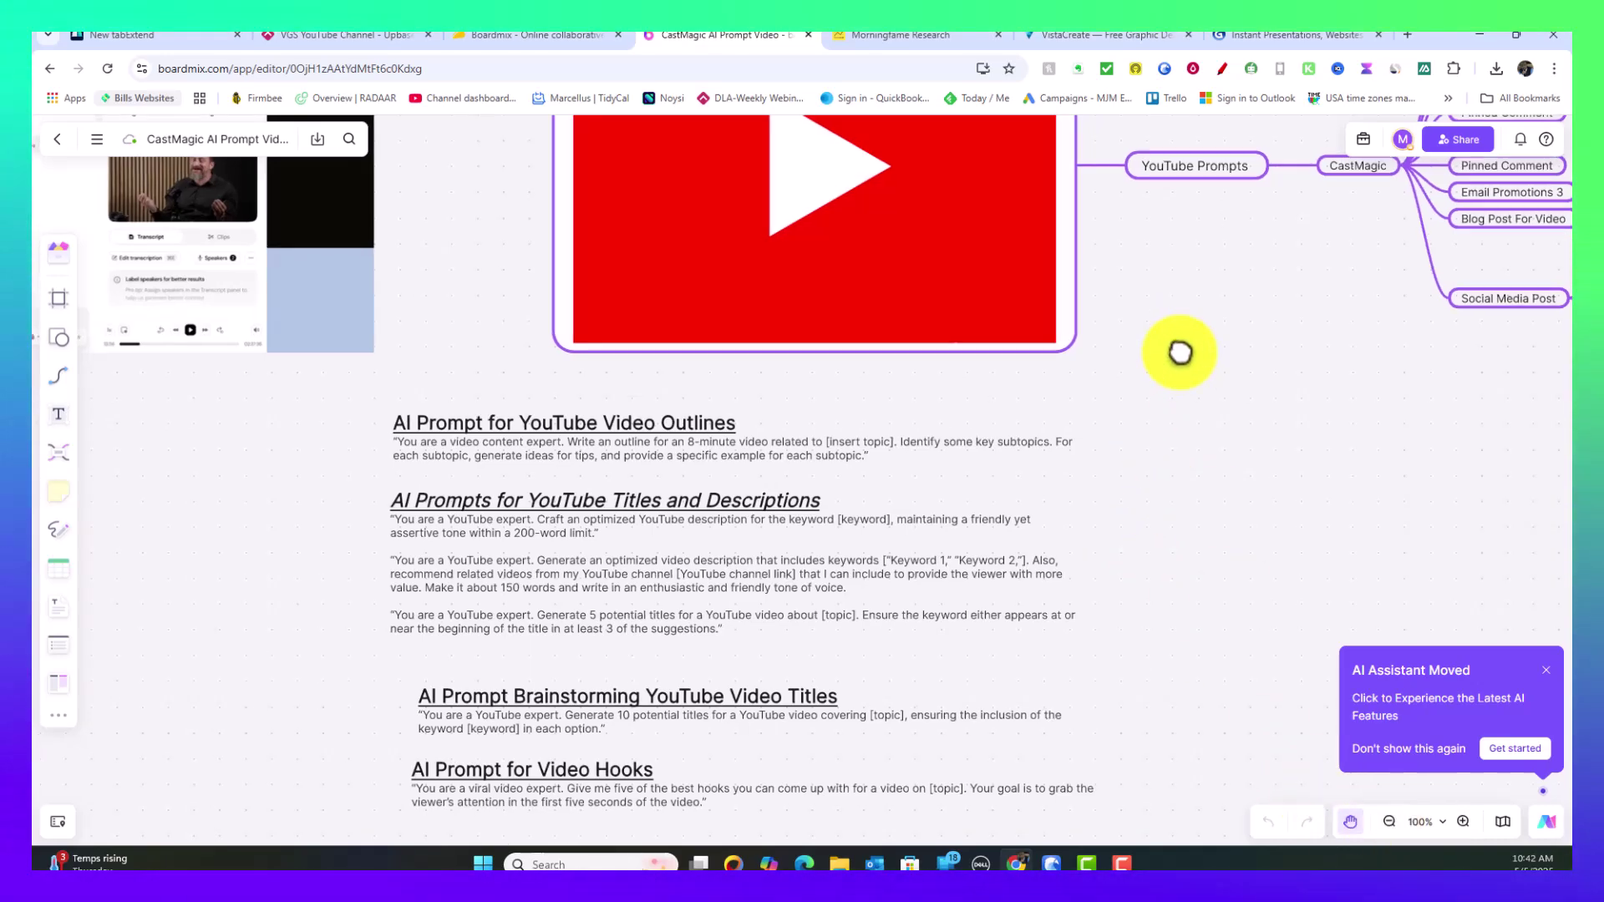
pyautogui.moveTo(1182, 351)
pyautogui.mouseDown()
pyautogui.moveTo(1189, 581)
pyautogui.moveTo(1192, 489)
pyautogui.moveTo(1209, 583)
pyautogui.mouseUp()
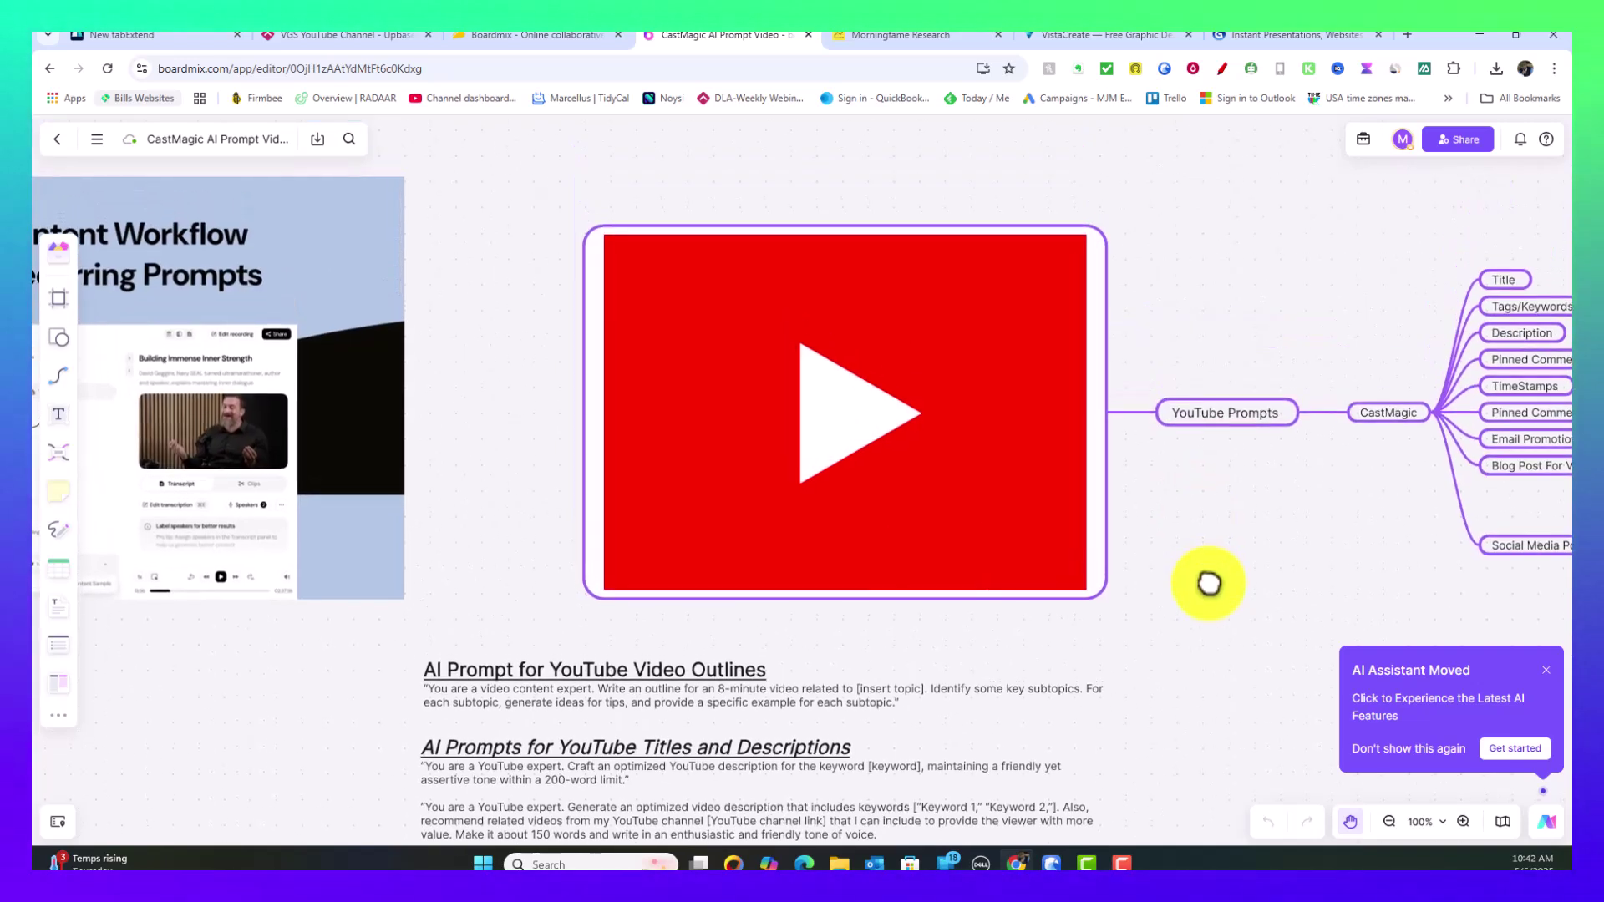
pyautogui.click(59, 138)
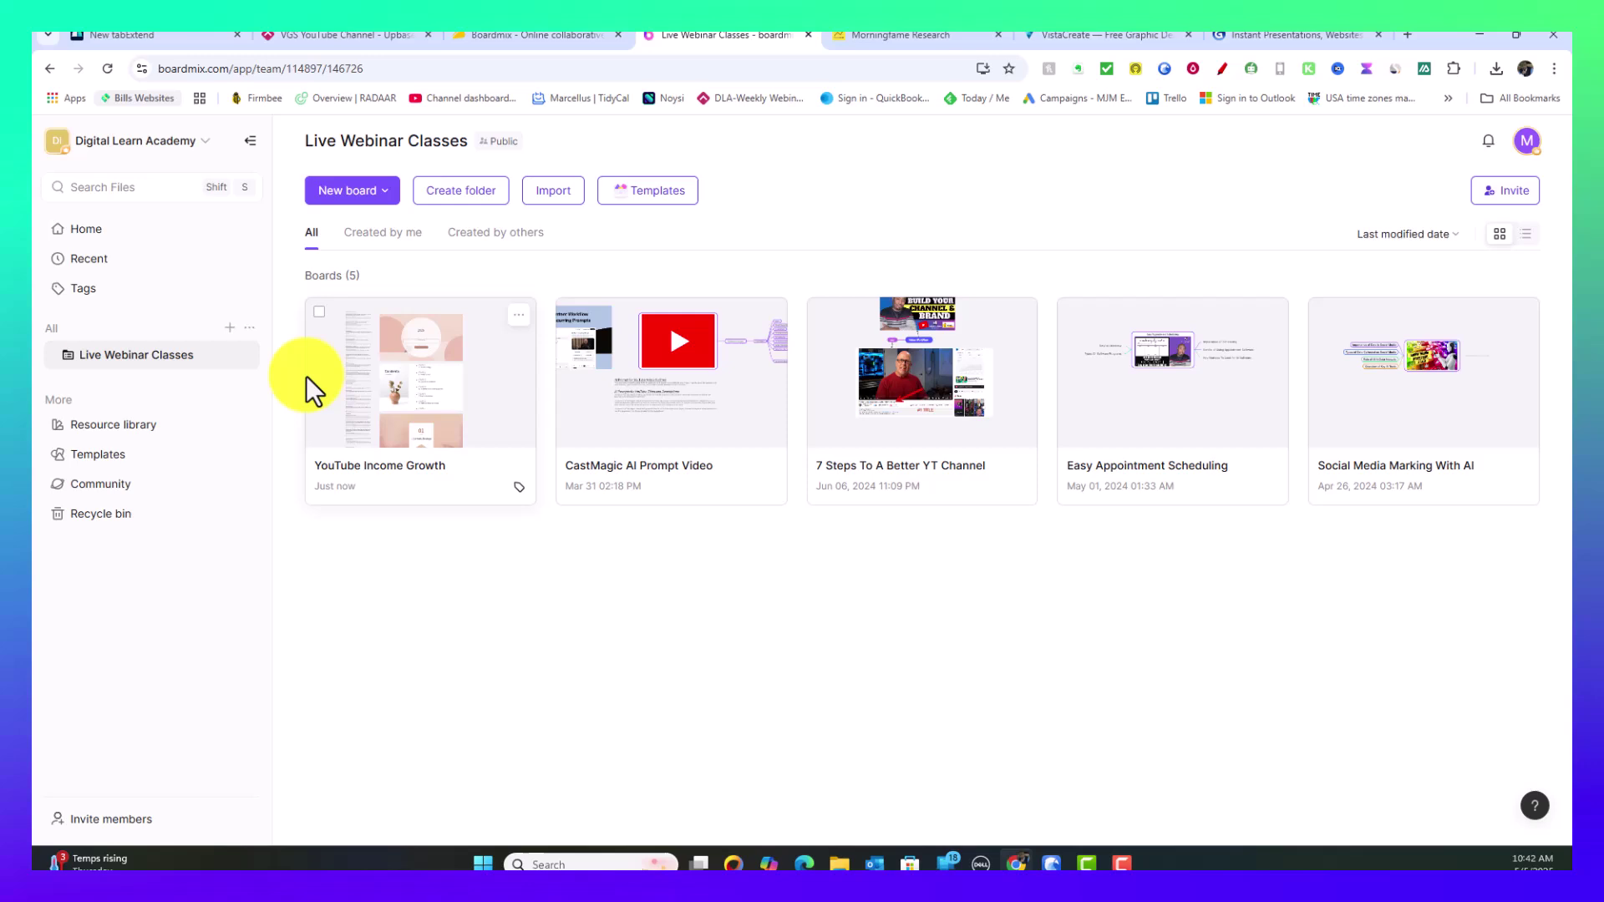
# Peek at the New board options, then open the Easy Appointment Scheduling board
pyautogui.click(385, 194)
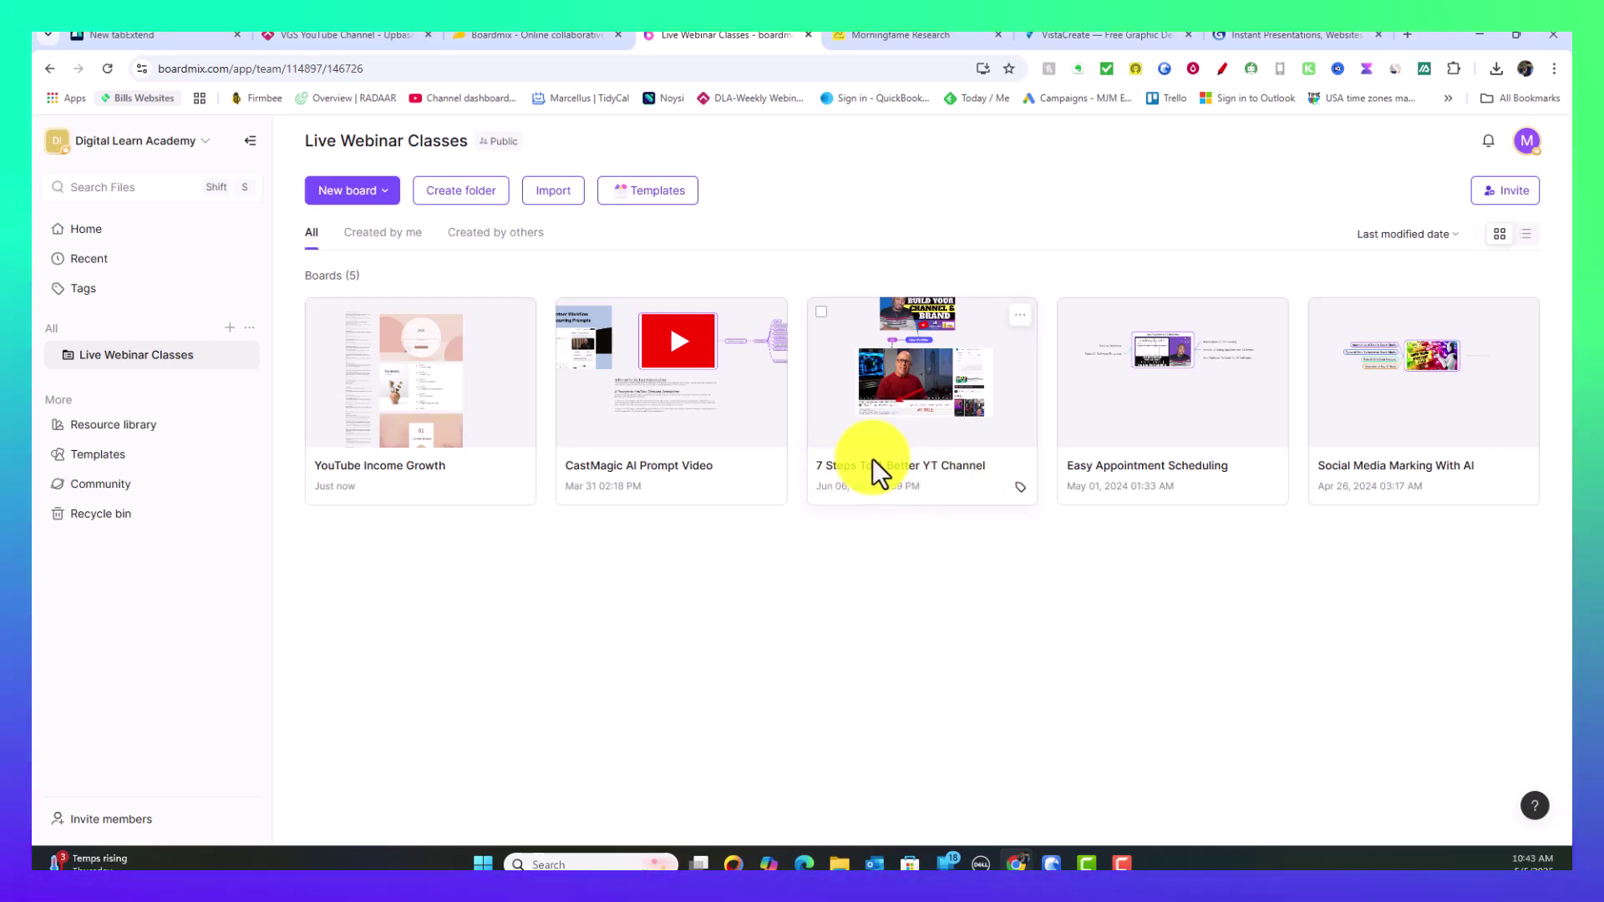
pyautogui.click(1201, 378)
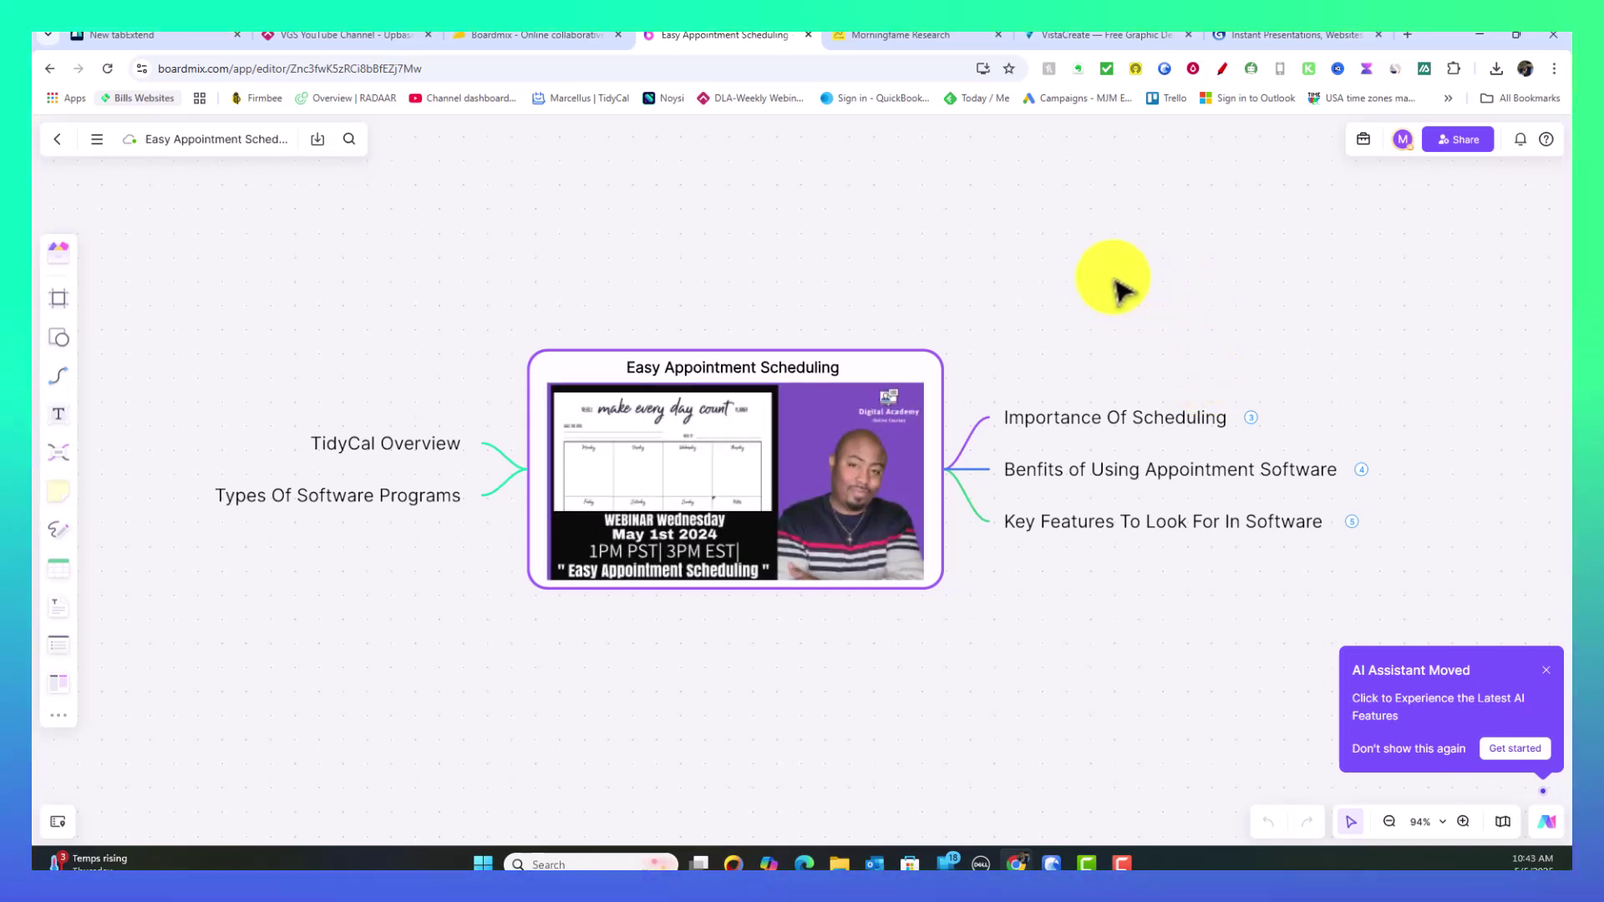
# Dismiss the AI assistant notice and nudge the scheduling mind map into position
pyautogui.moveTo(1162, 256); pyautogui.dragTo(1111, 273)
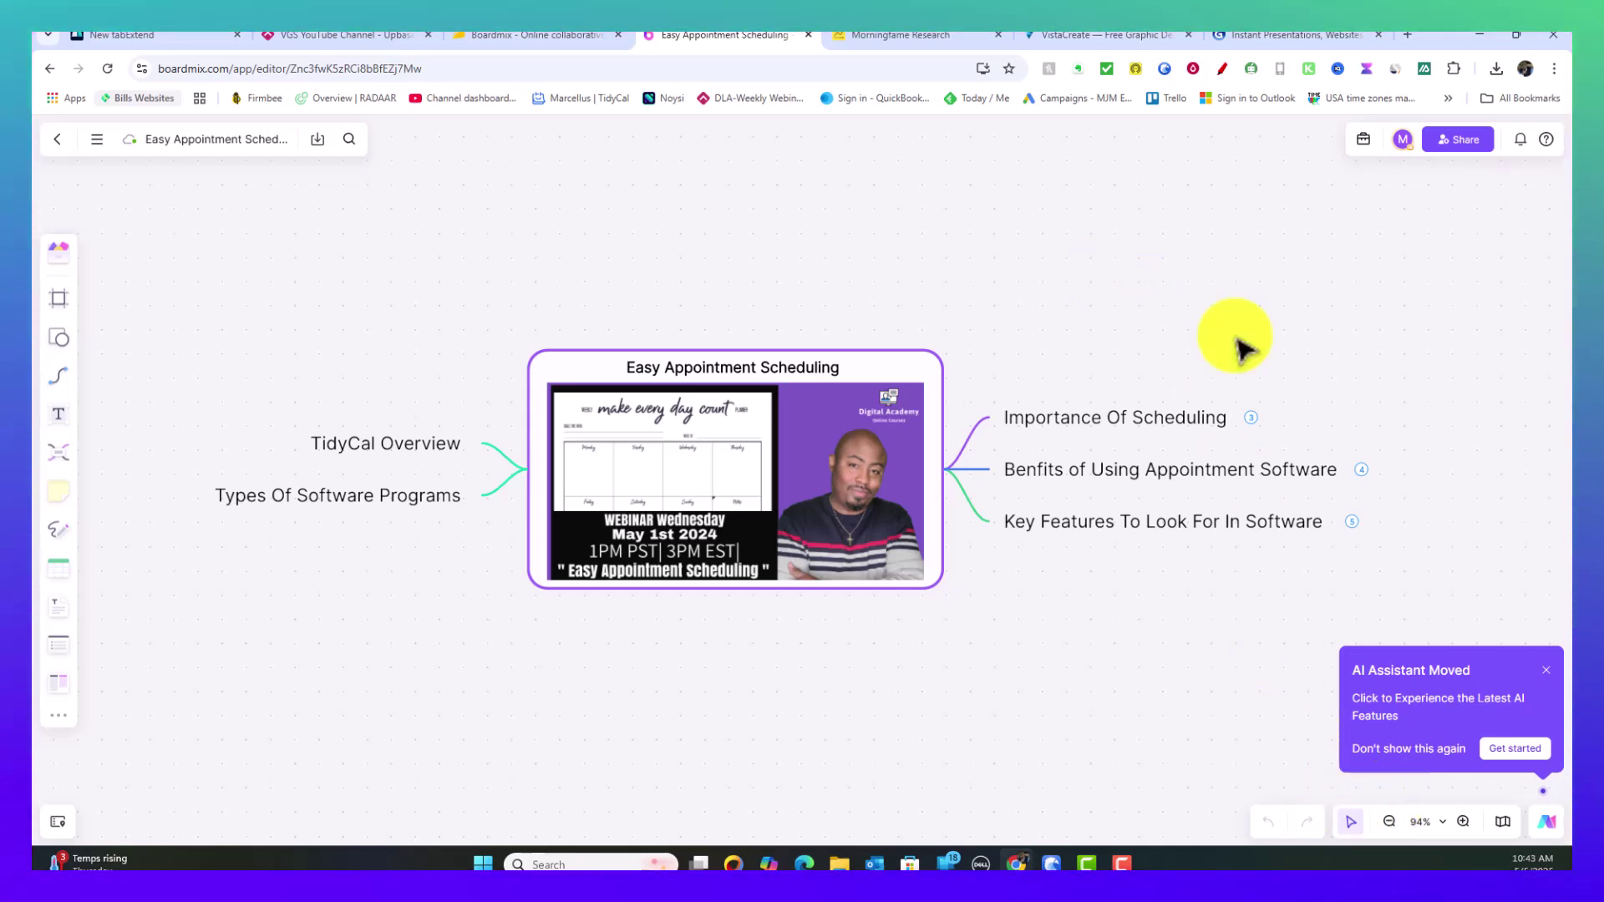
pyautogui.click(1353, 823)
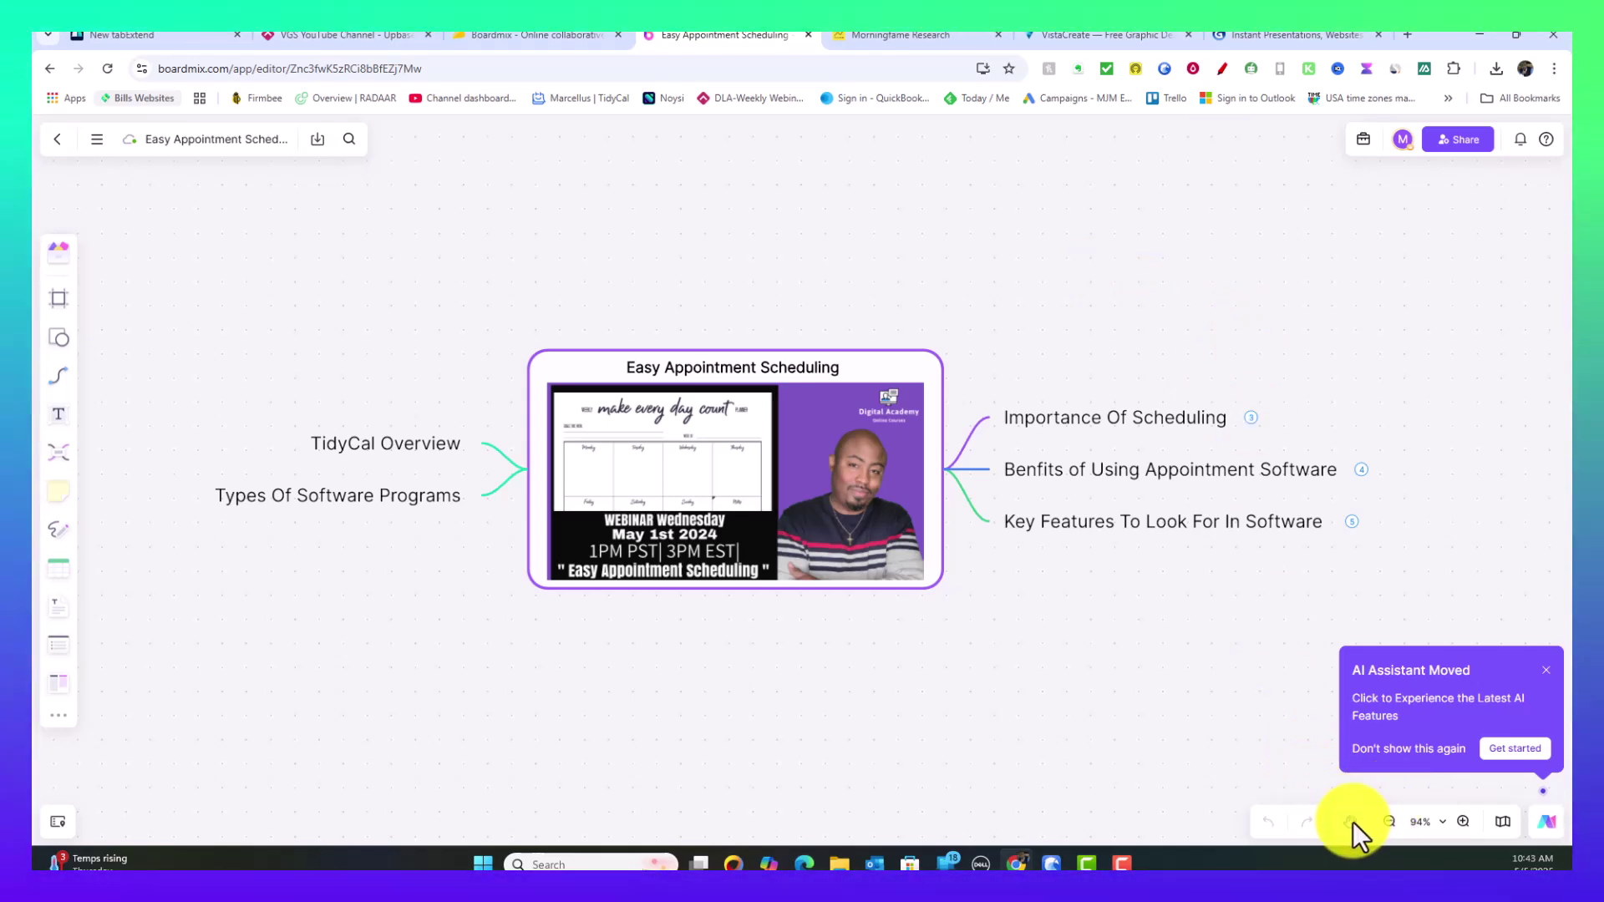
pyautogui.click(1549, 681)
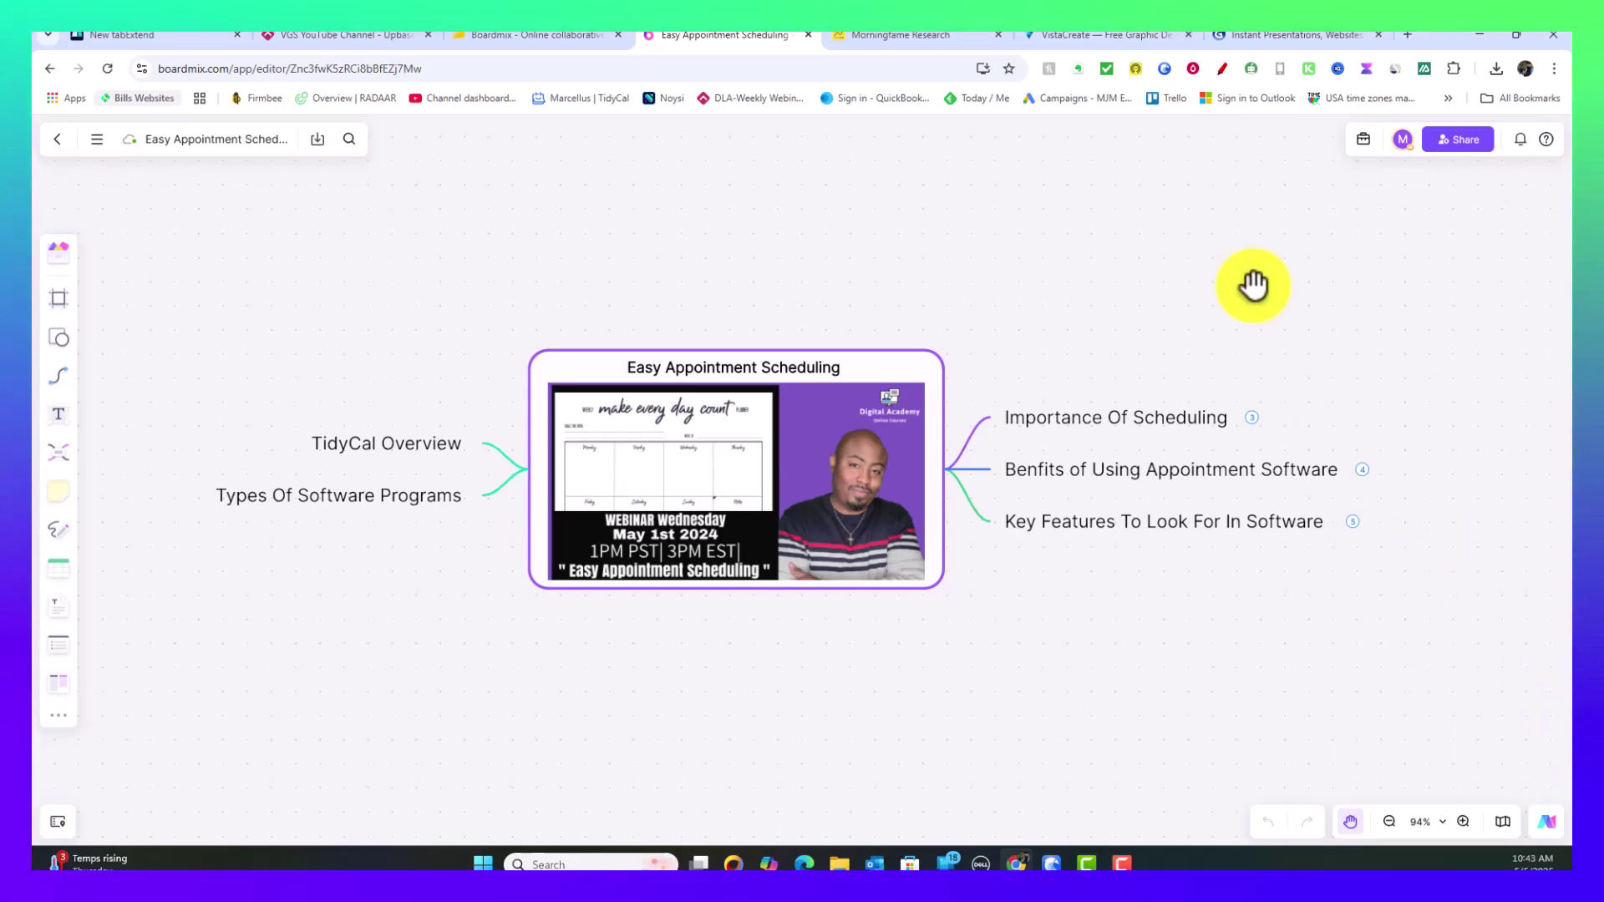
pyautogui.moveTo(1179, 273)
pyautogui.mouseDown()
pyautogui.moveTo(985, 265)
pyautogui.moveTo(1121, 255)
pyautogui.mouseUp()
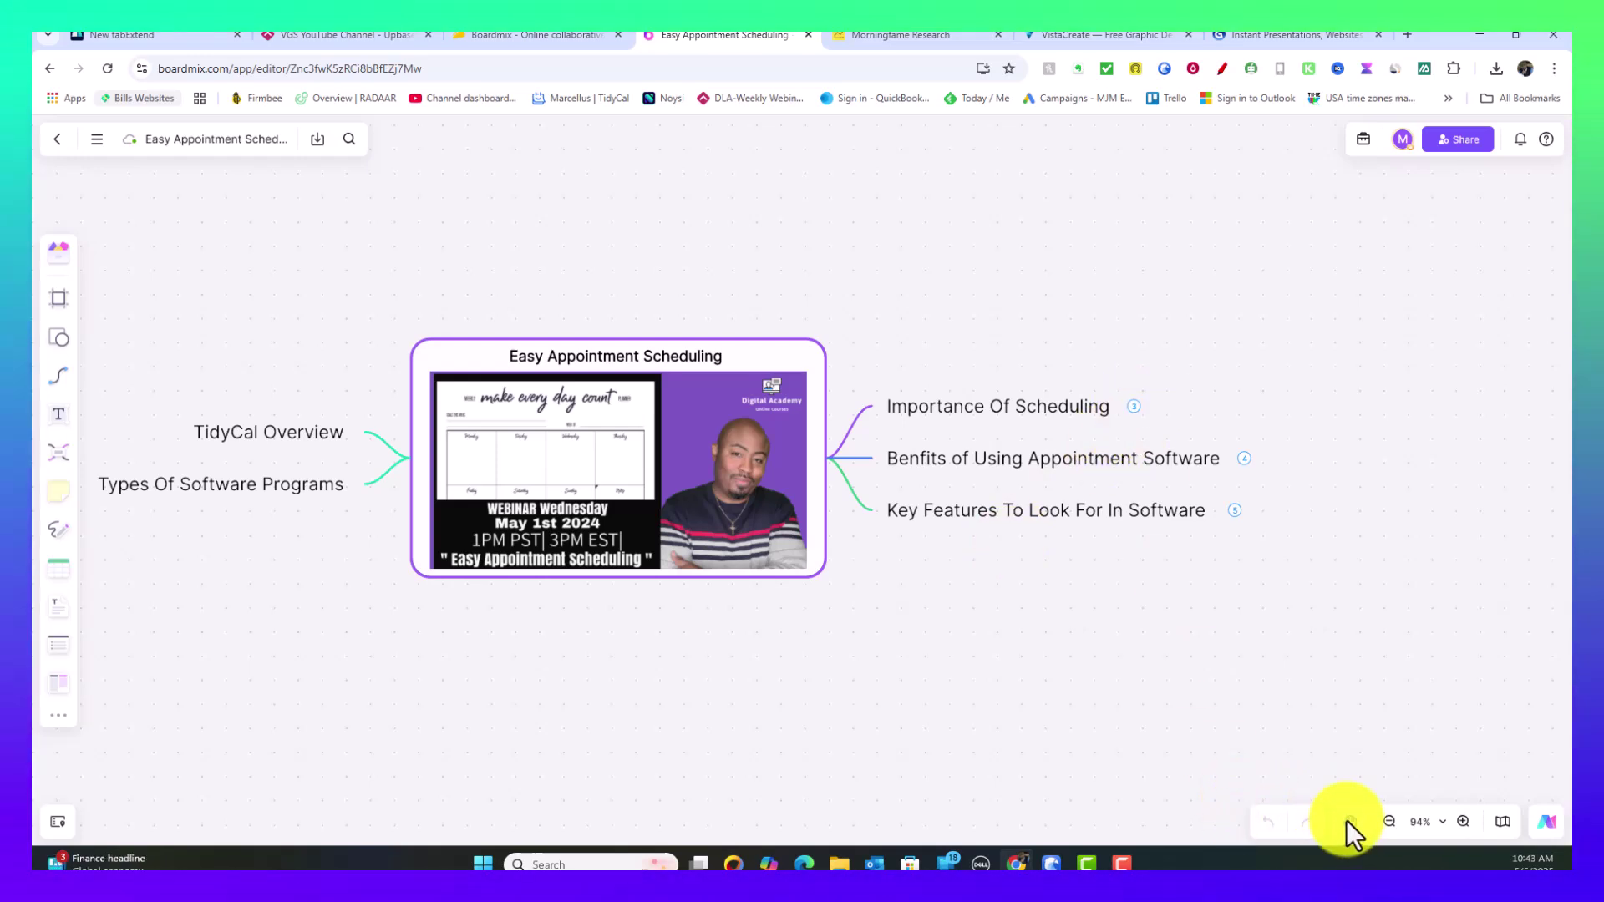
# Expand and collapse the Importance Of Scheduling and Benefits branches, then bring up the Gamma homepage
pyautogui.click(1134, 407)
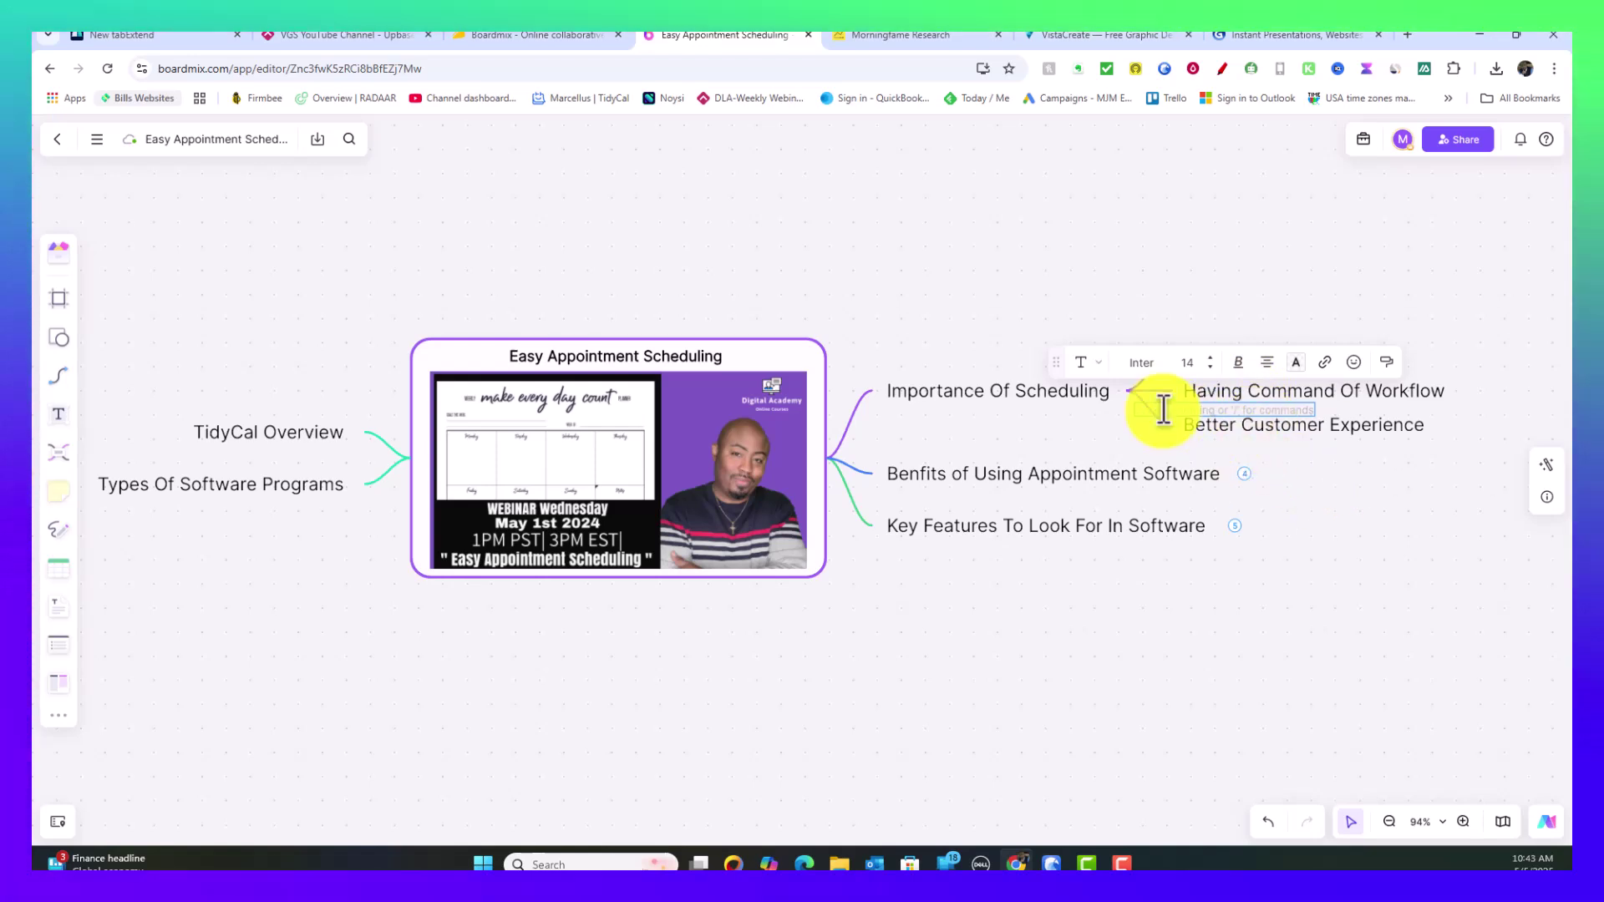
pyautogui.click(1081, 301)
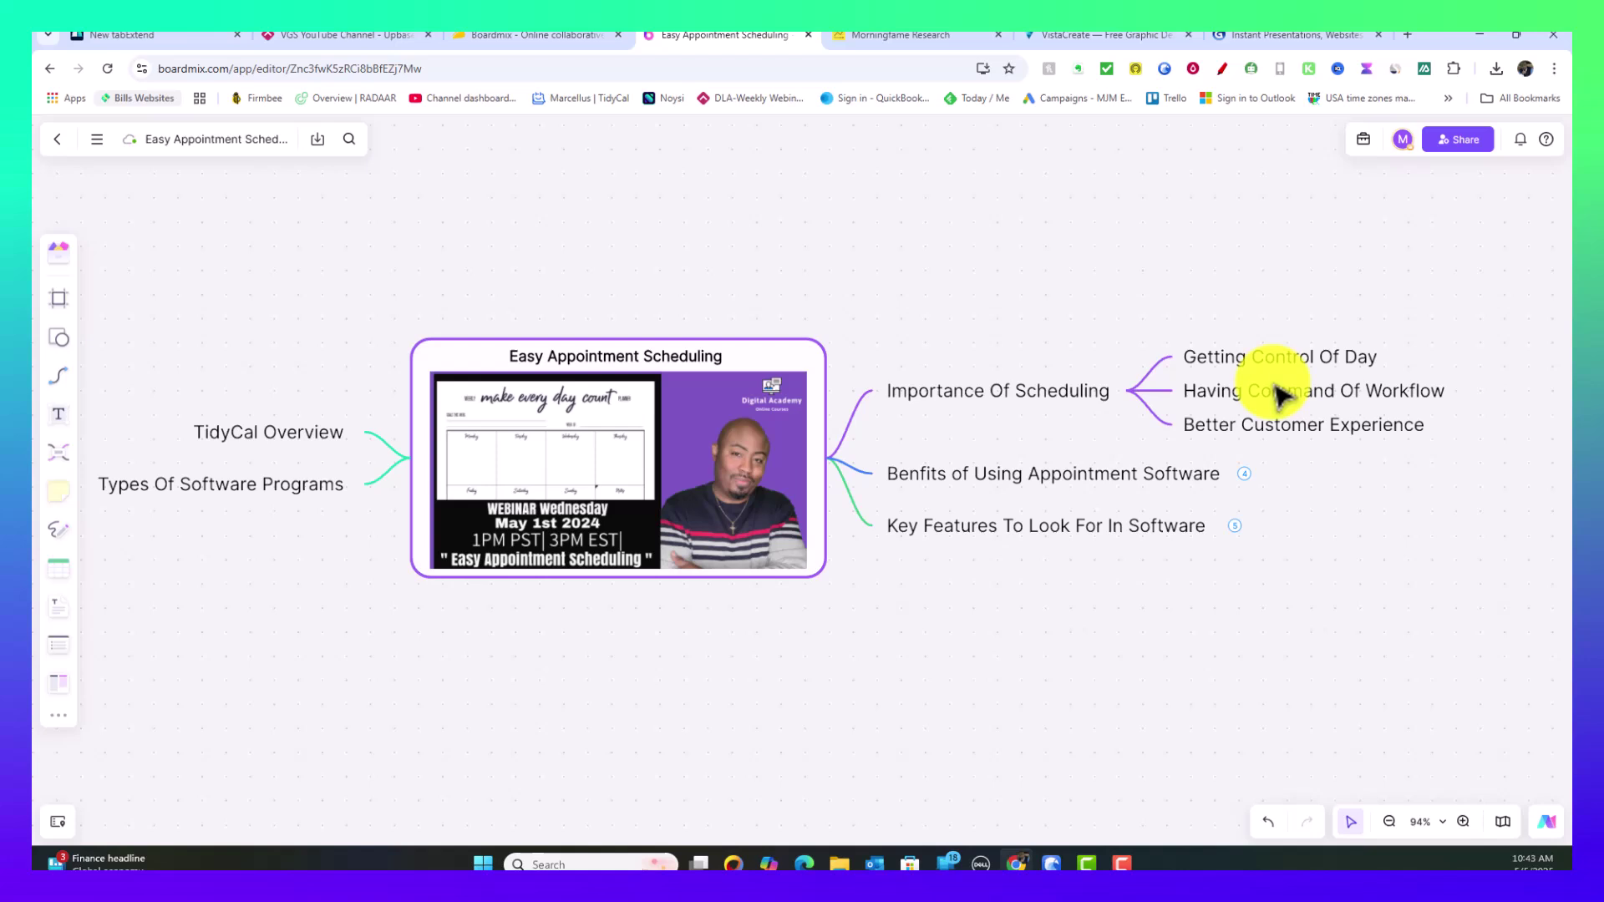
pyautogui.click(1135, 391)
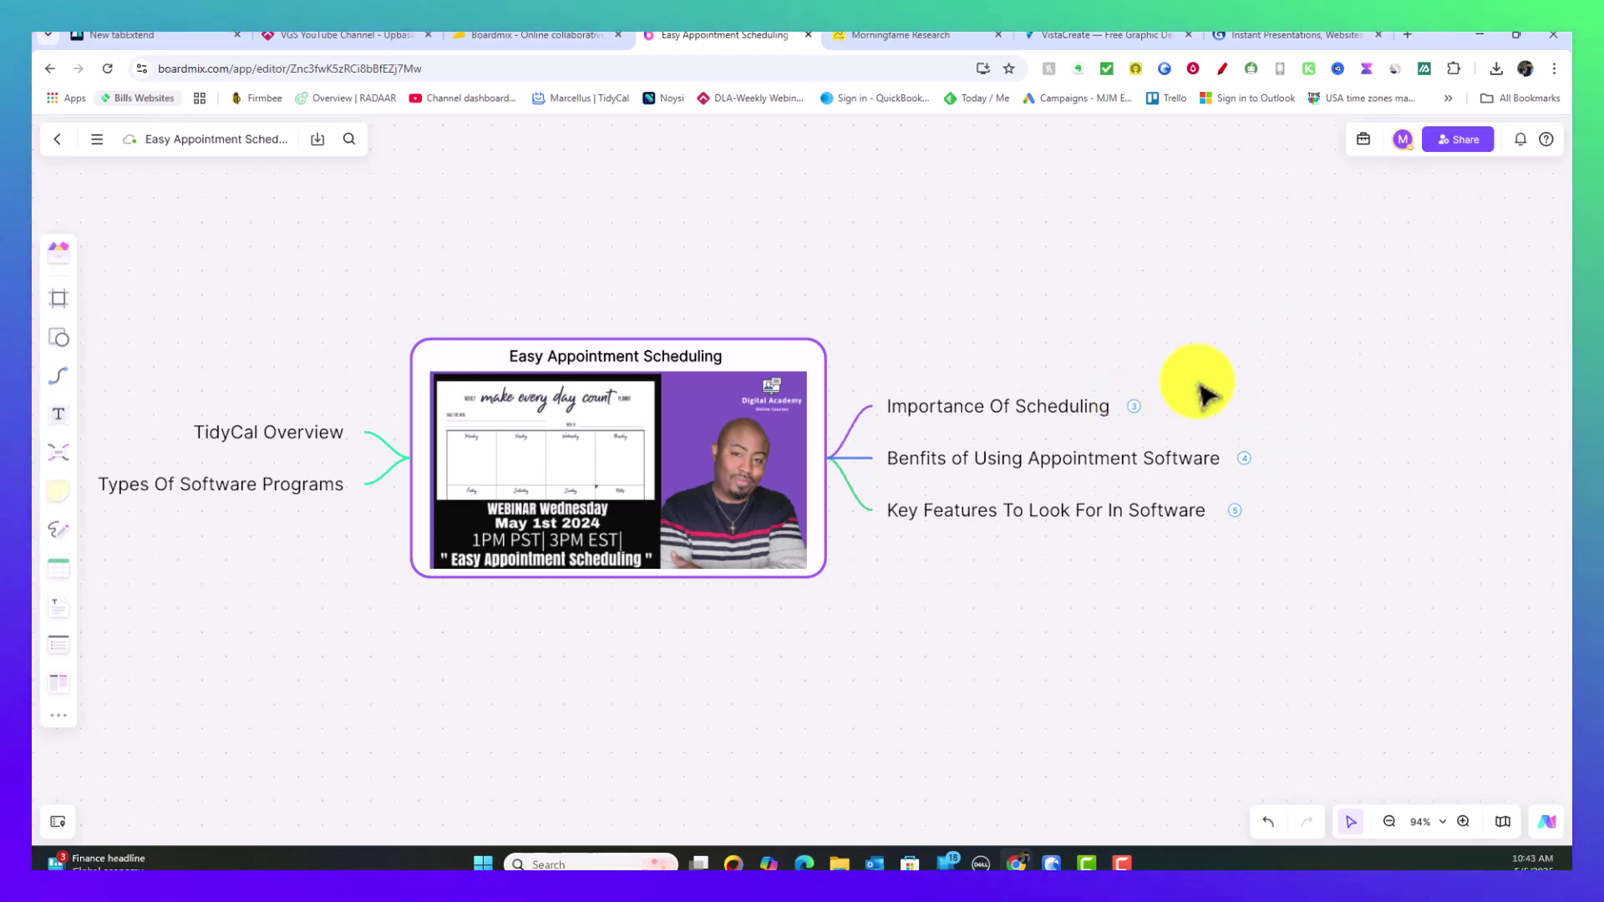
pyautogui.click(1244, 460)
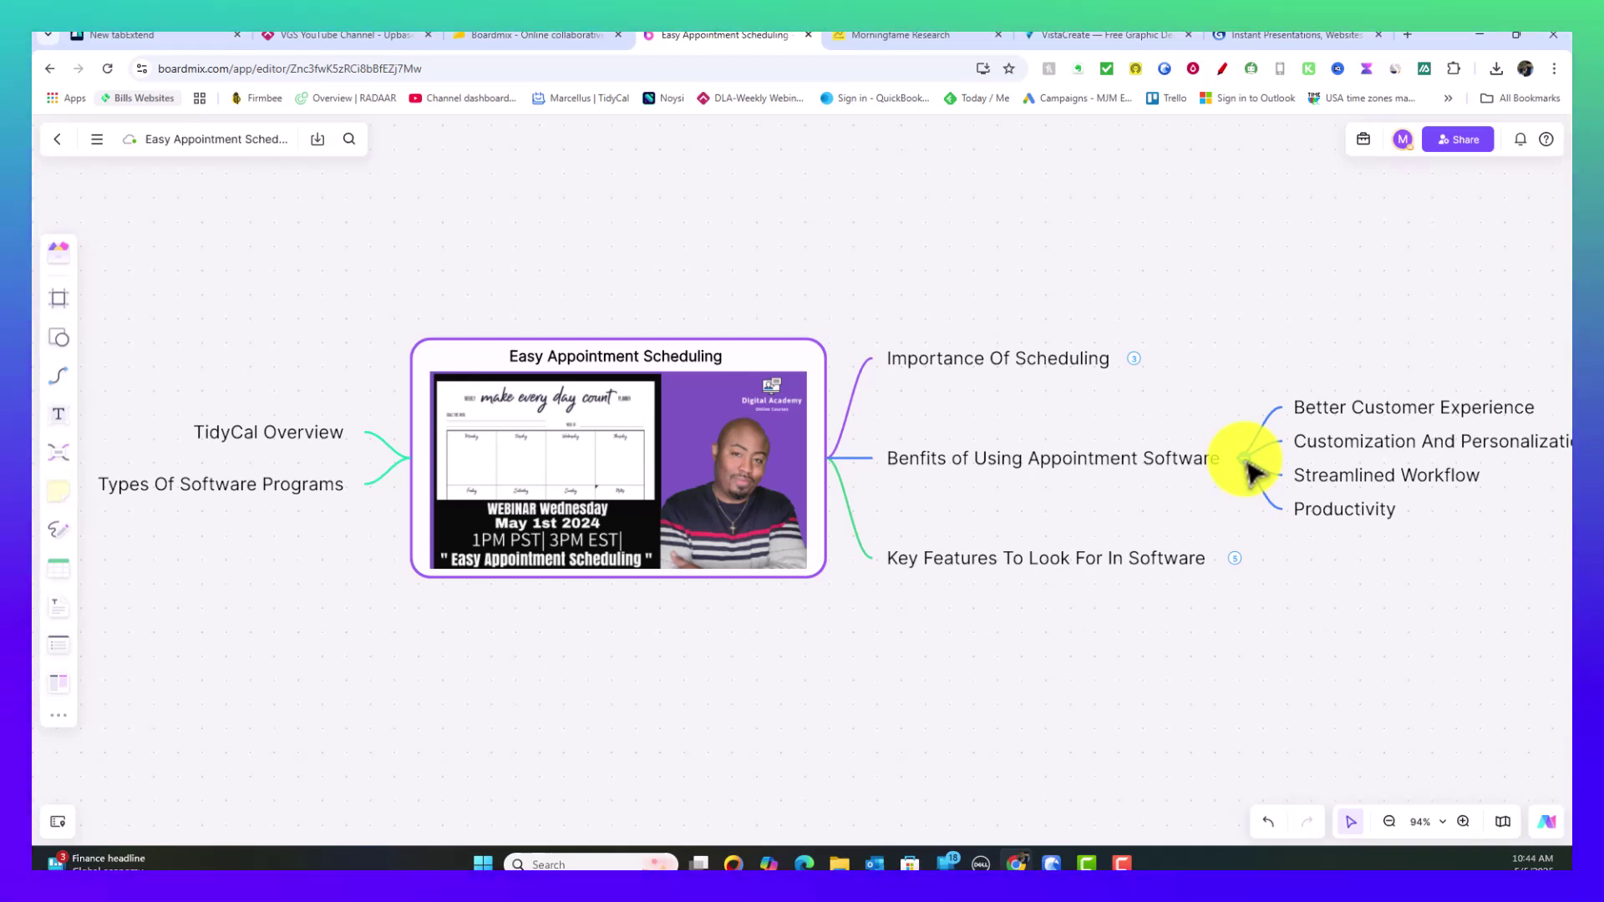
pyautogui.click(1245, 460)
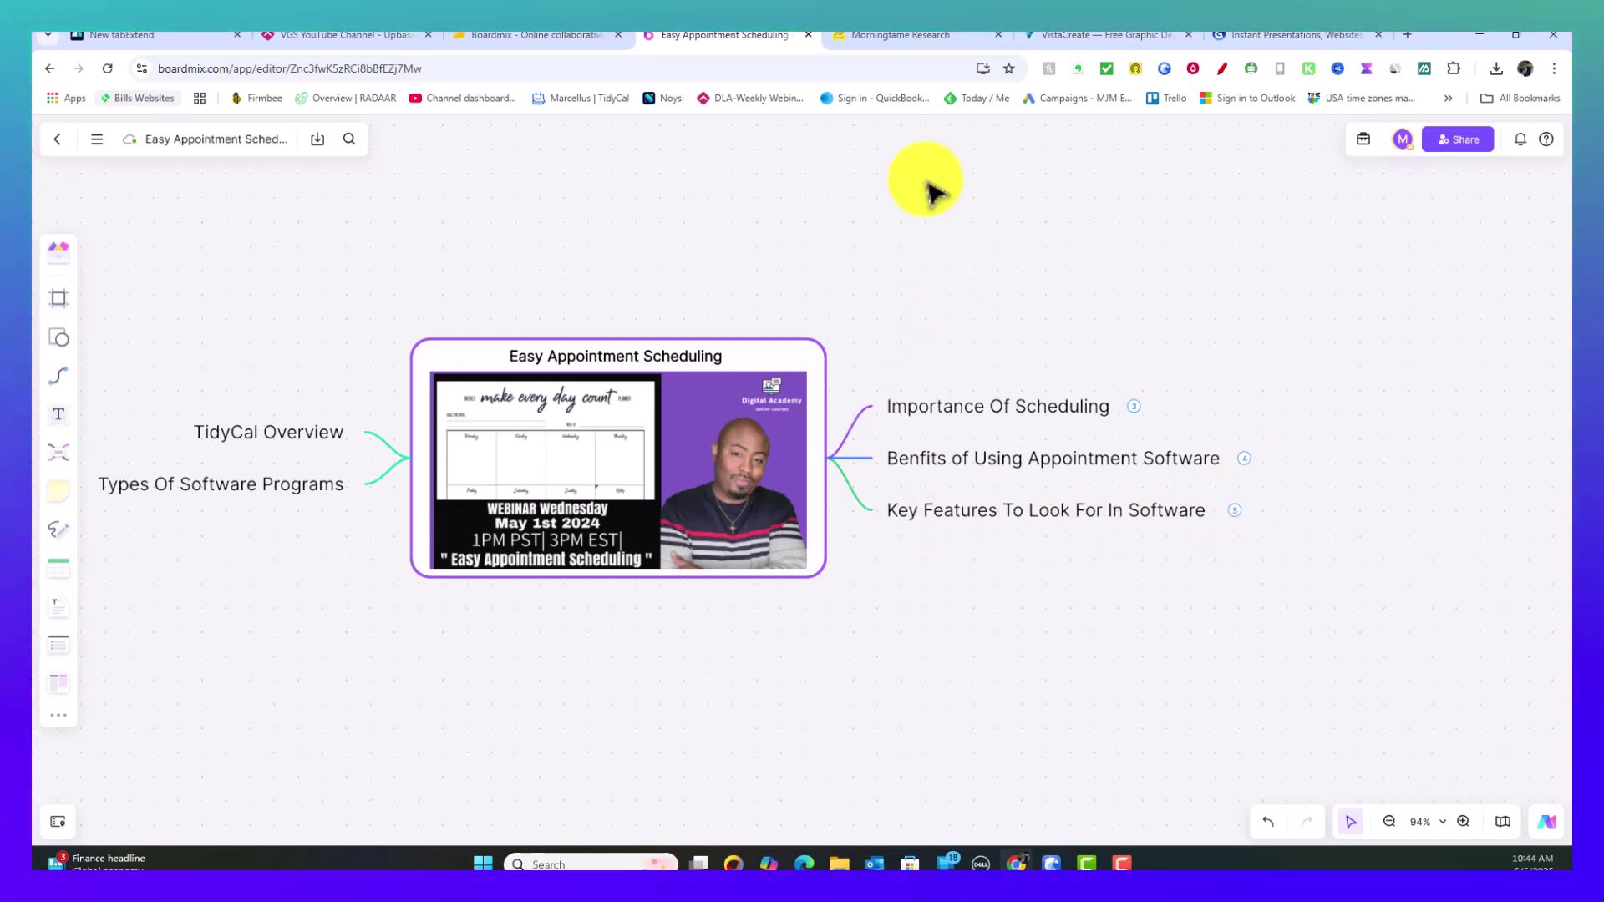
pyautogui.click(1265, 36)
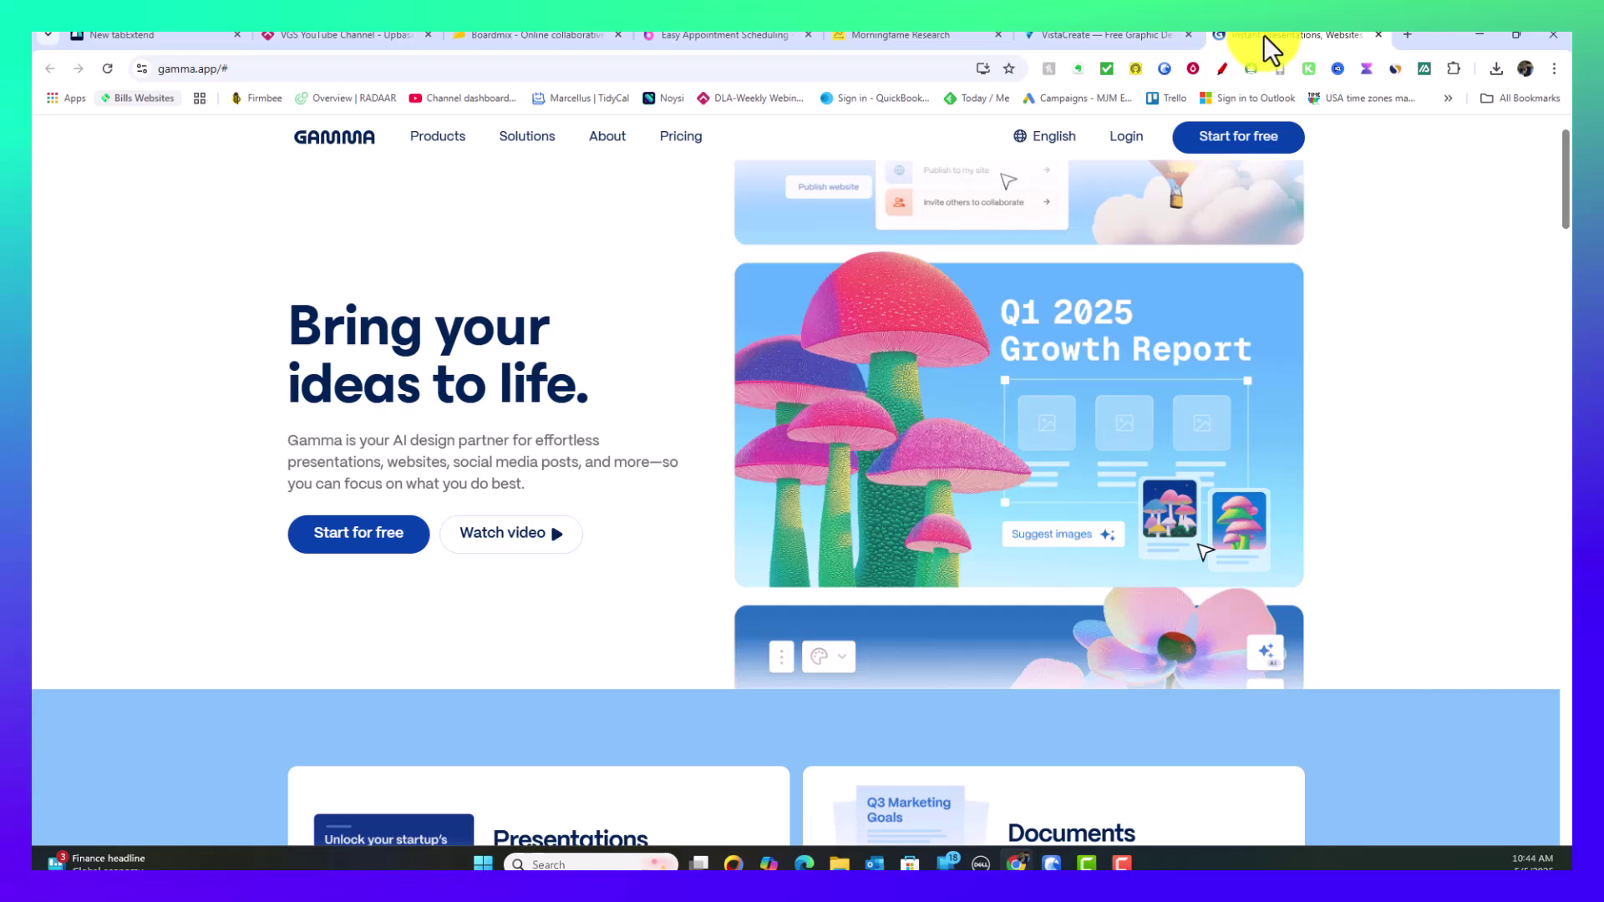
pyautogui.moveTo(724, 36)
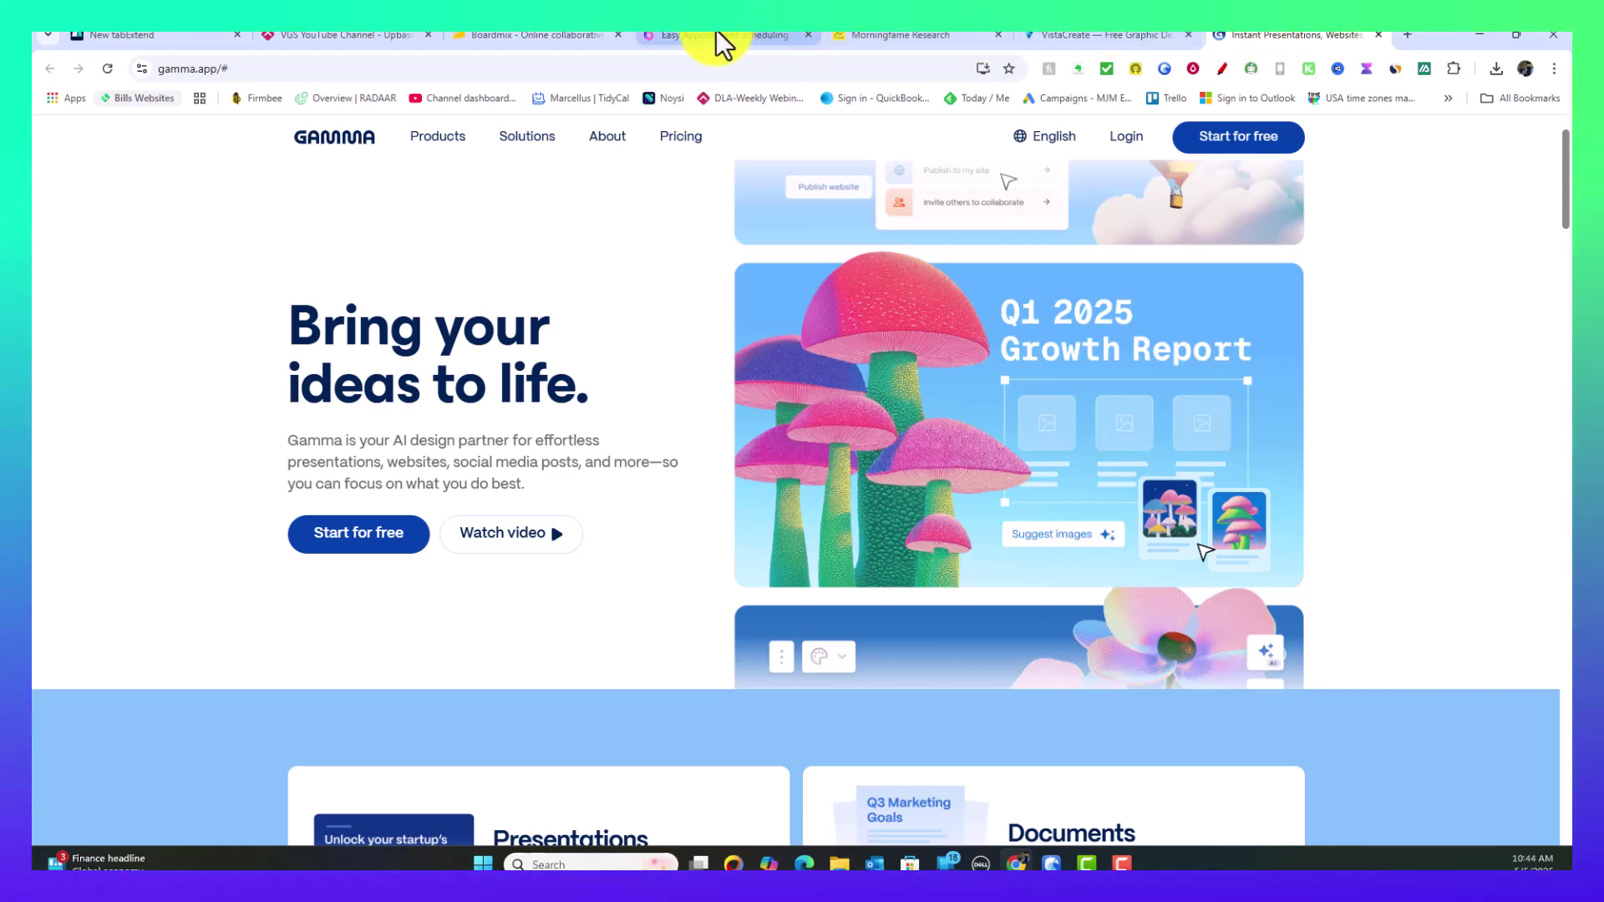
# Return to the Easy Appointment Scheduling board in Boardmix
pyautogui.click(724, 45)
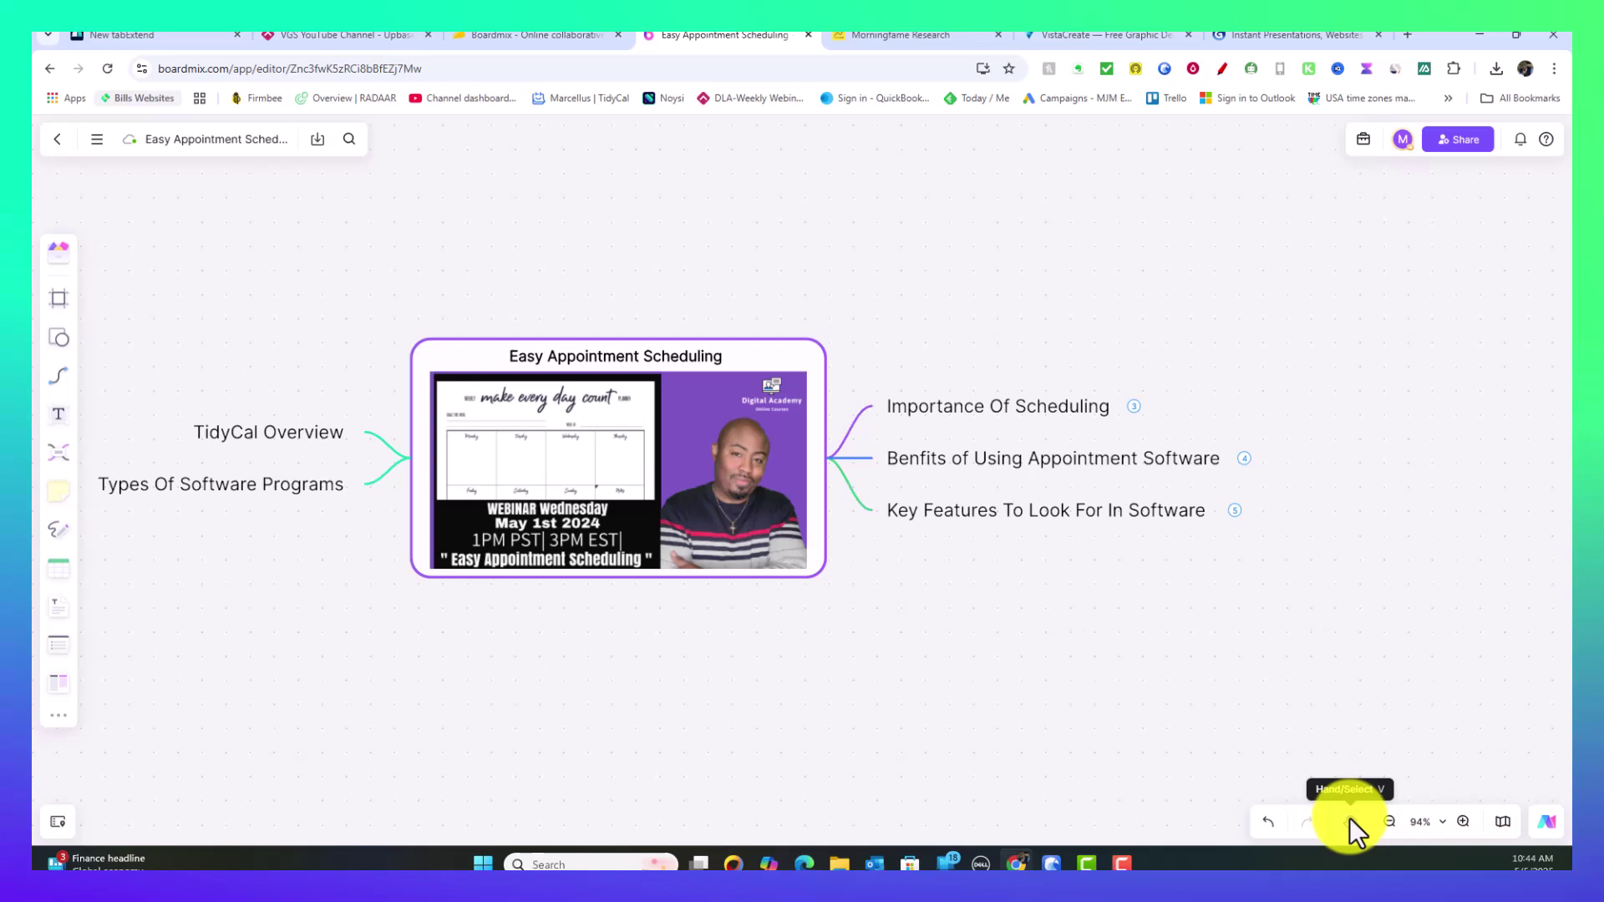
# Pan the scheduling mind map lower and to the right with the Hand tool
pyautogui.click(1349, 818)
pyautogui.moveTo(563, 228); pyautogui.dragTo(679, 249)
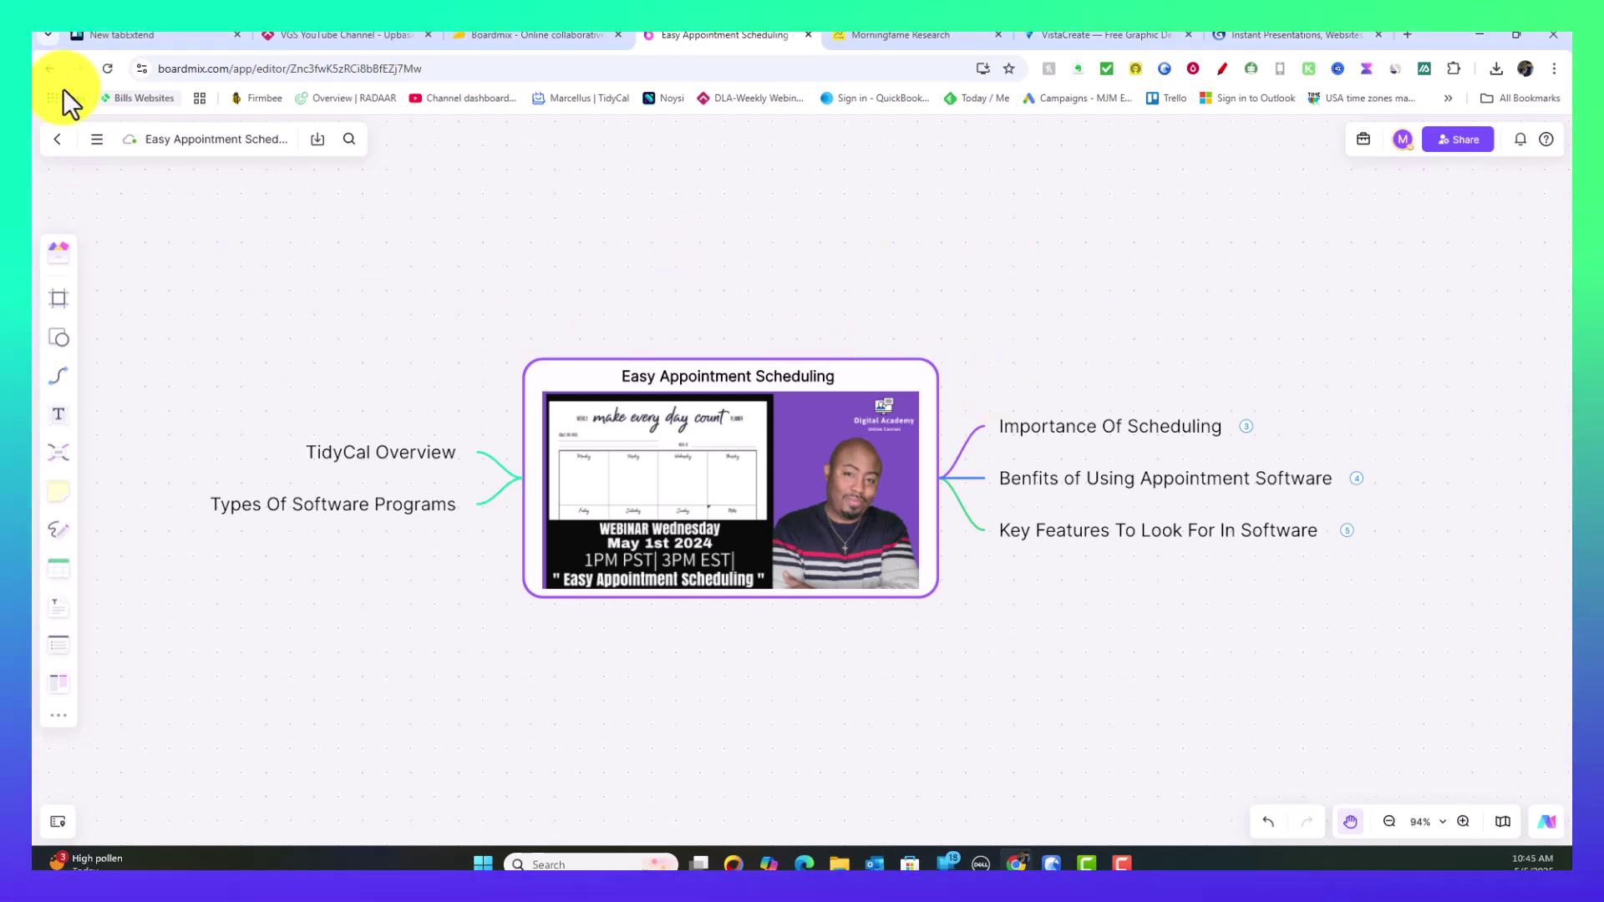
pyautogui.click(58, 140)
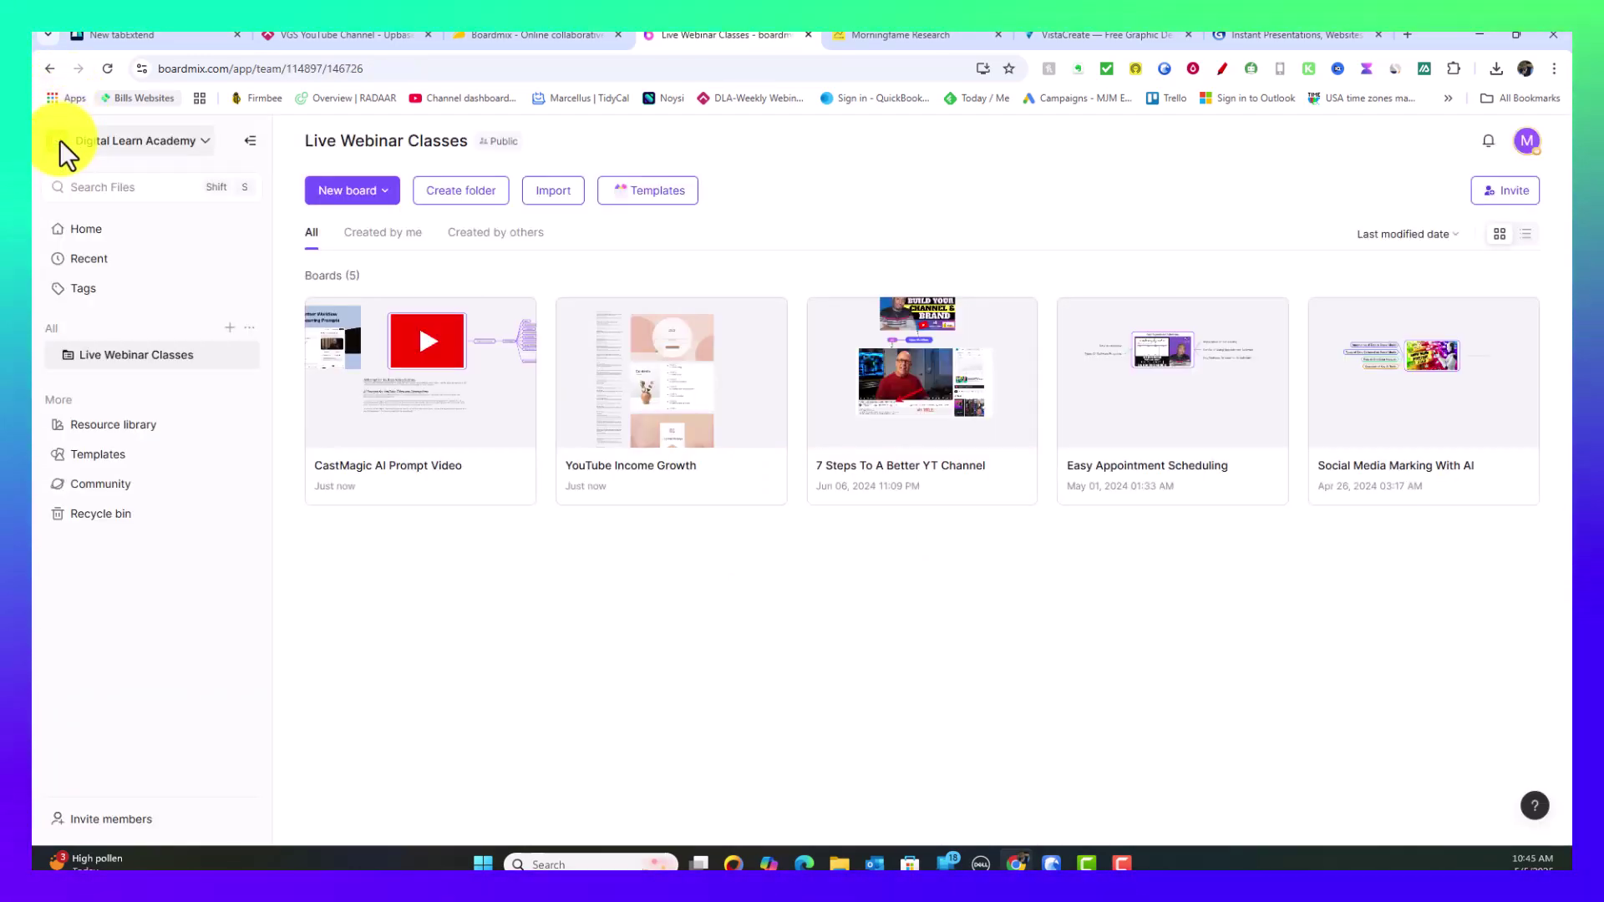